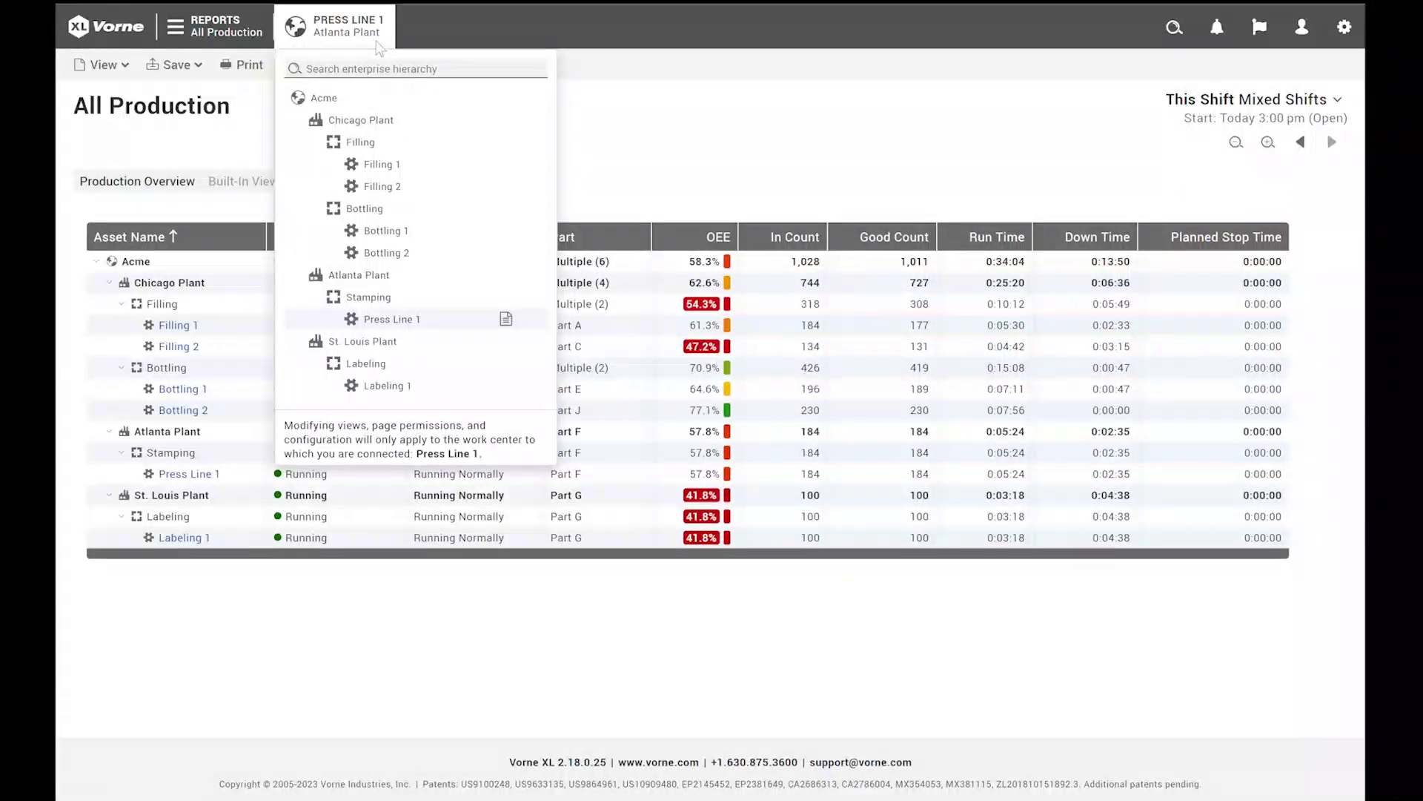
# Step: Leave the enterprise hierarchy list and open the OEE analysis report for Press Line 1
pyautogui.click(379, 45)
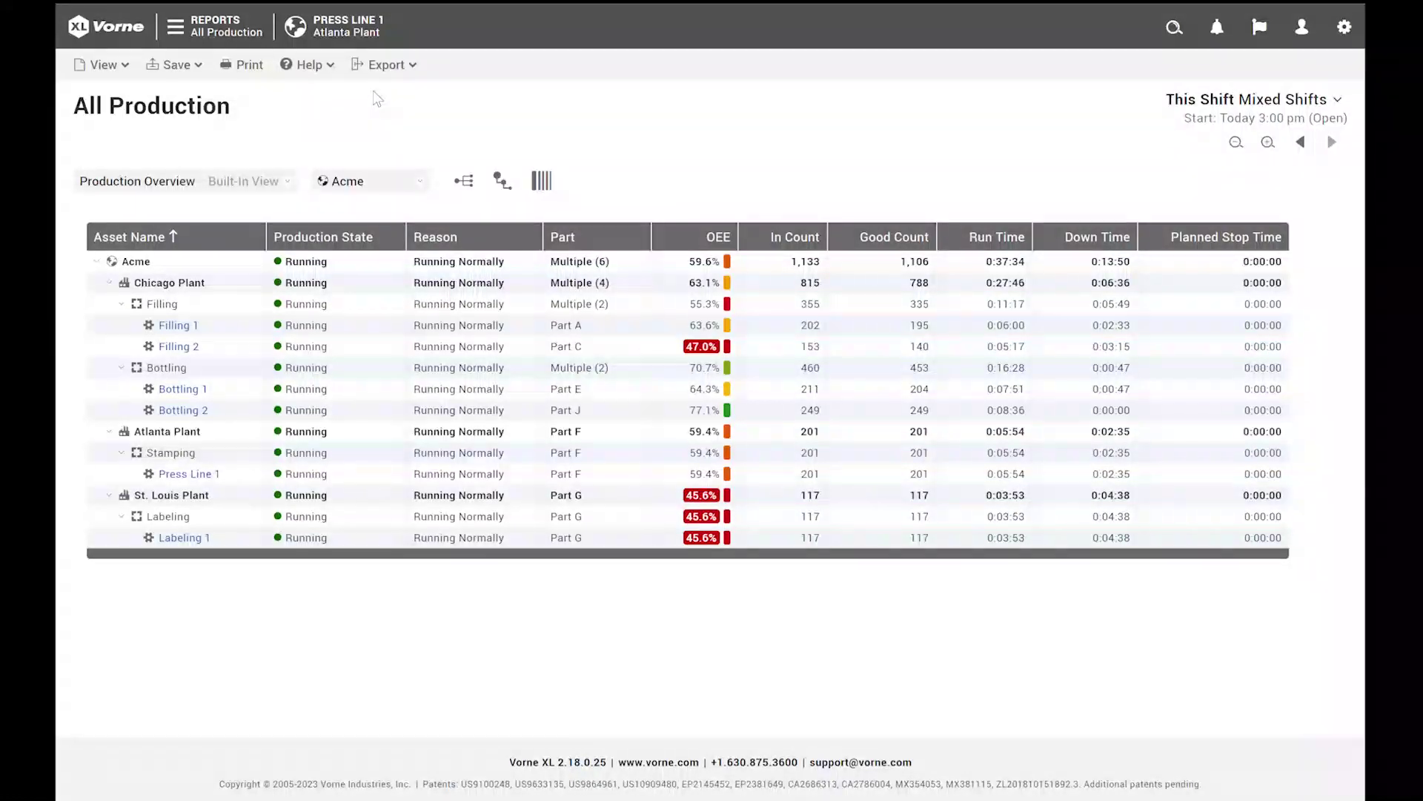
pyautogui.click(266, 49)
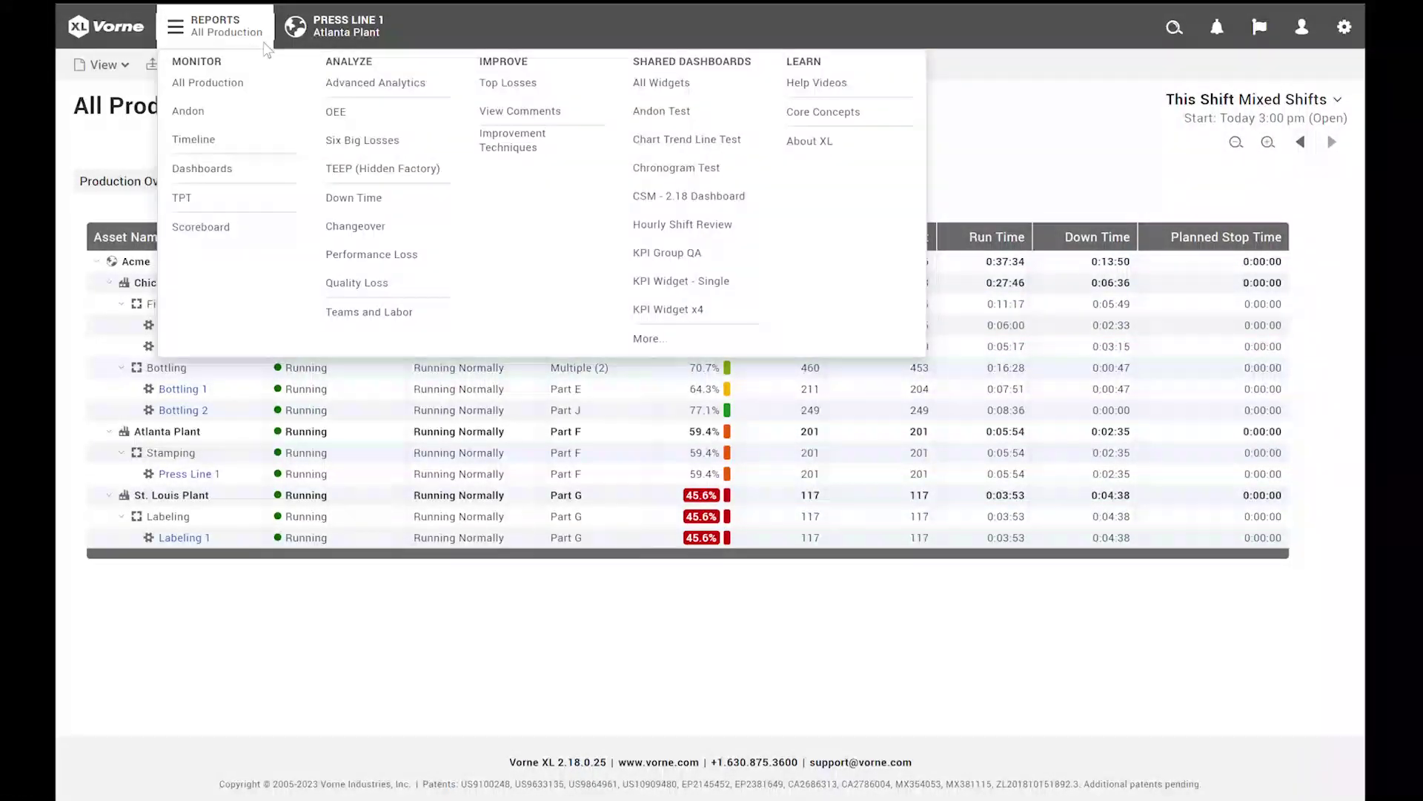
pyautogui.click(338, 113)
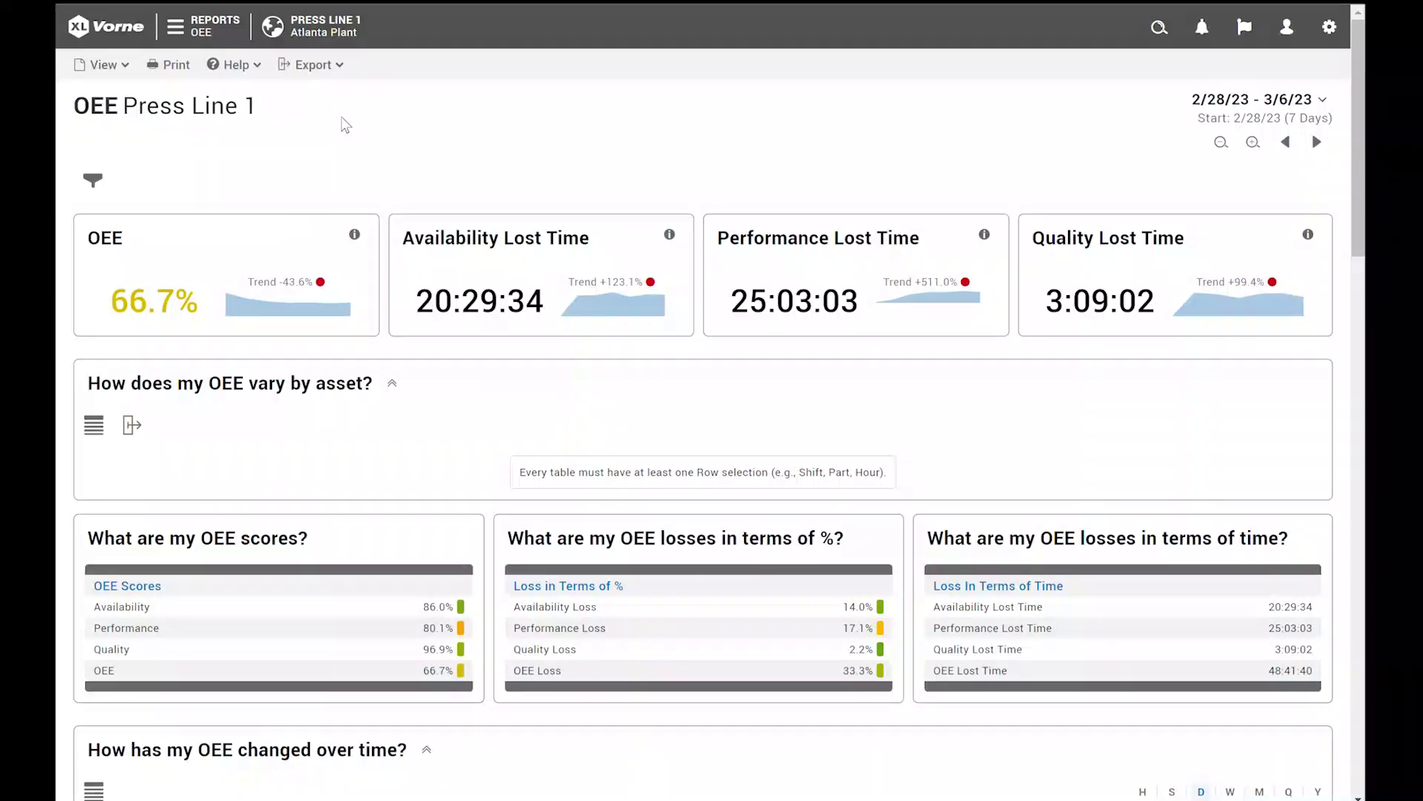
# Step: Switch the OEE report to the whole Acme enterprise and break down the OEE by asset table by Work Center
pyautogui.click(342, 41)
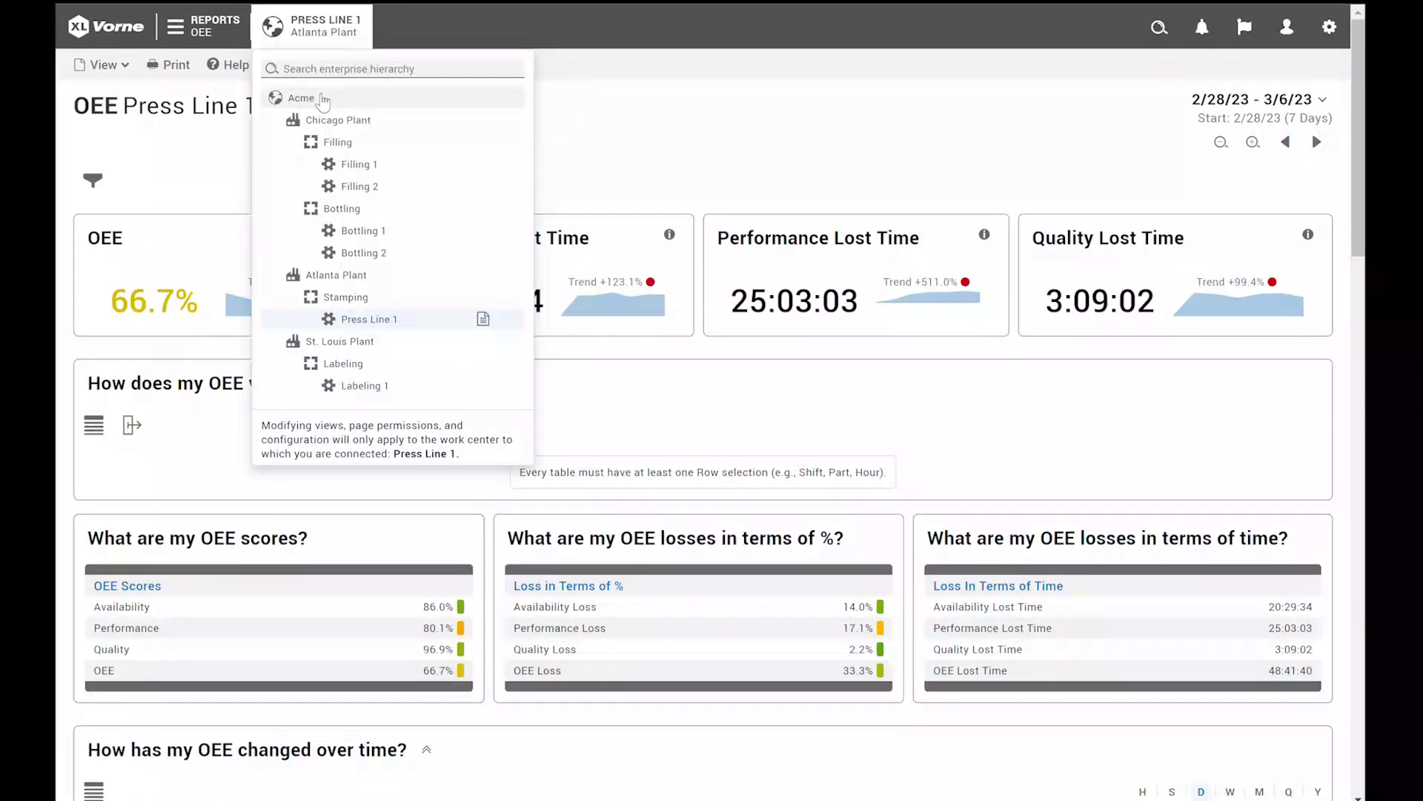
pyautogui.click(303, 98)
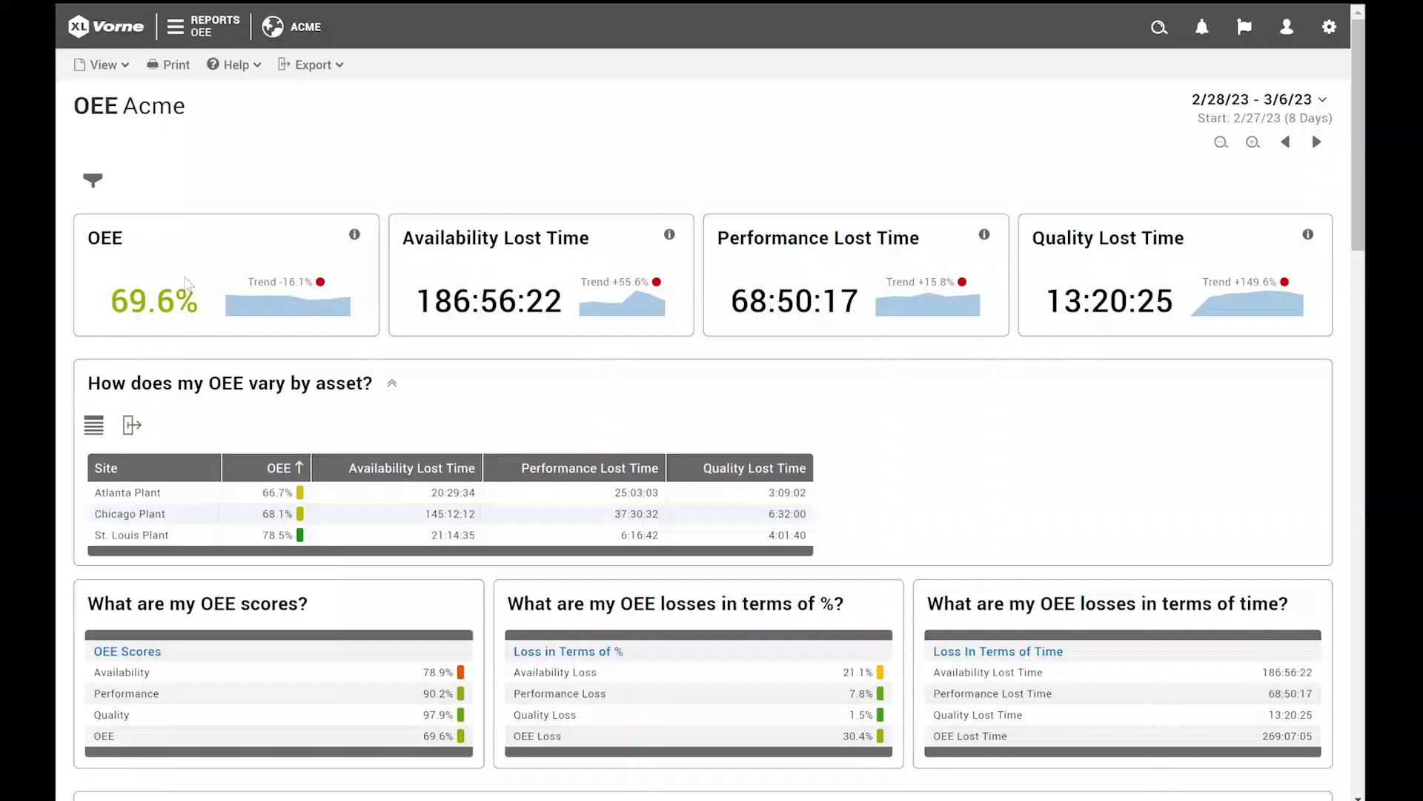
pyautogui.click(94, 425)
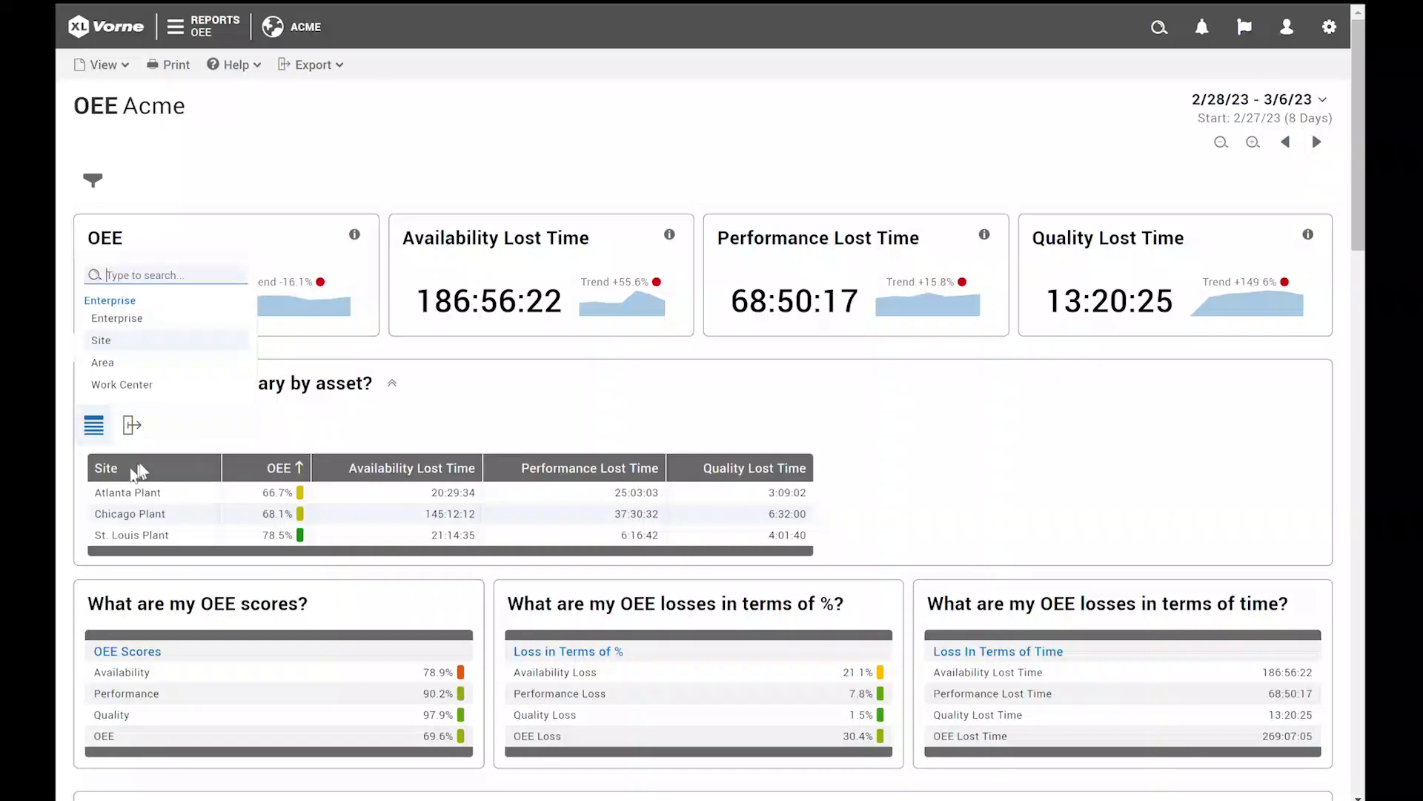
pyautogui.click(212, 386)
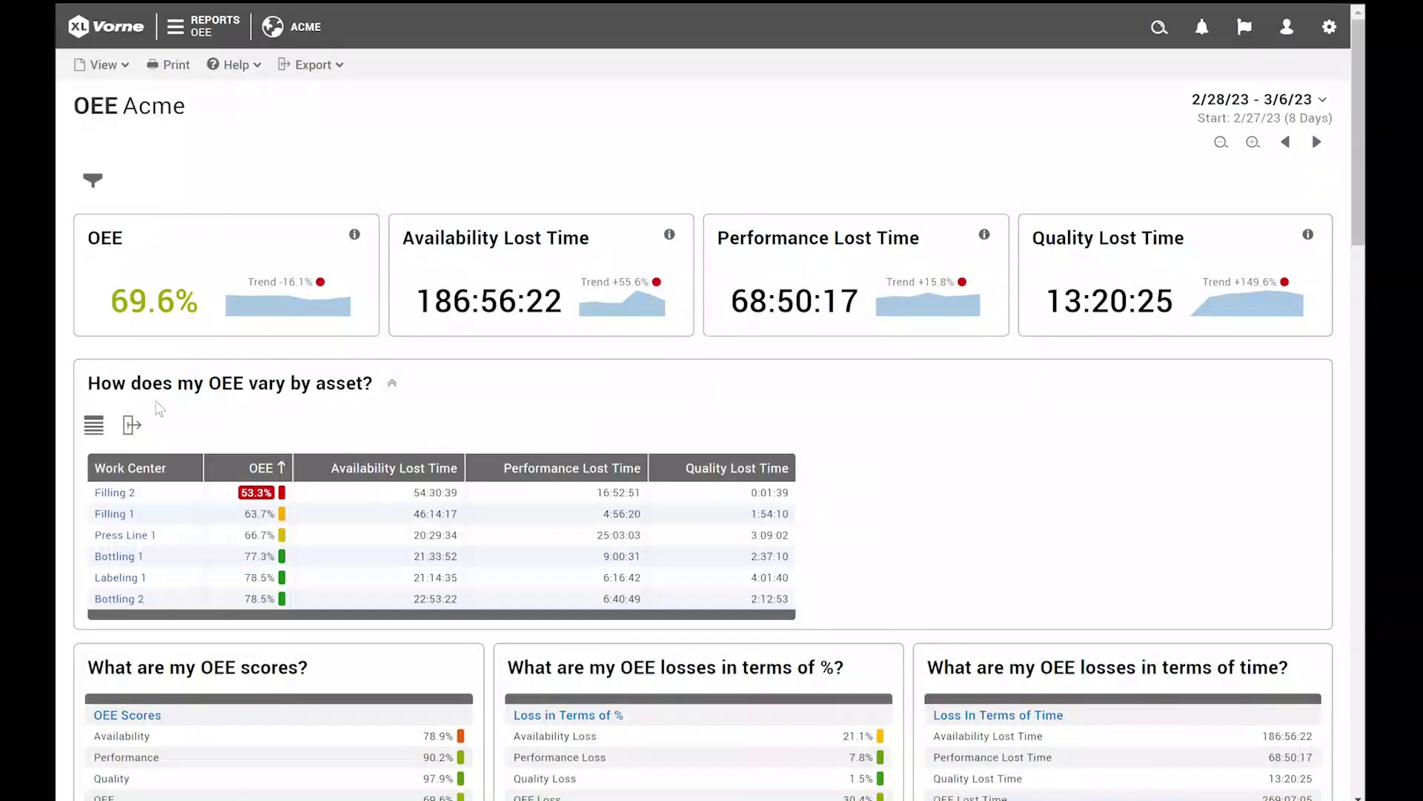
# Step: Set the chart of OEE changes over time to the Enterprise level with one data point per shift
pyautogui.moveTo(1354, 206); pyautogui.dragTo(1337, 436)
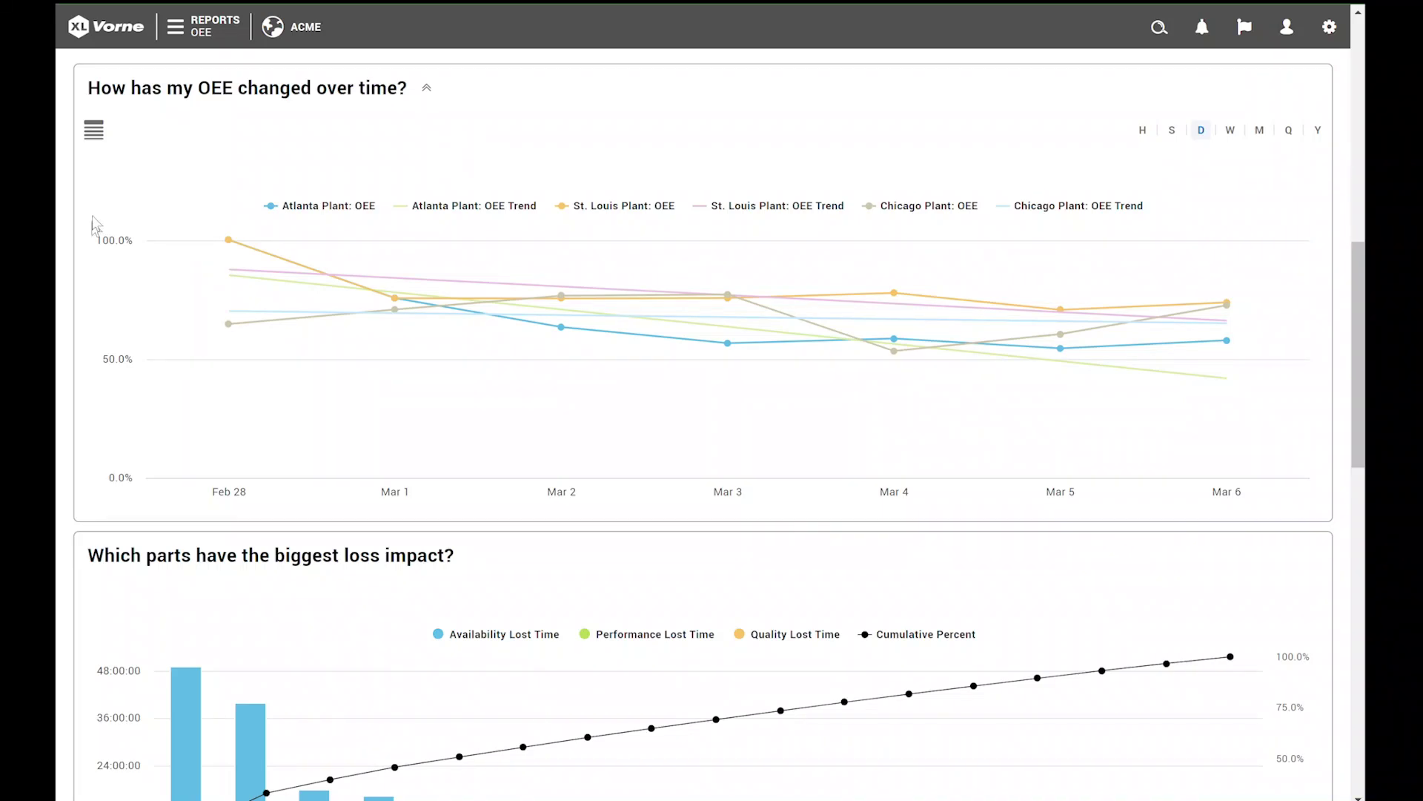
pyautogui.click(93, 130)
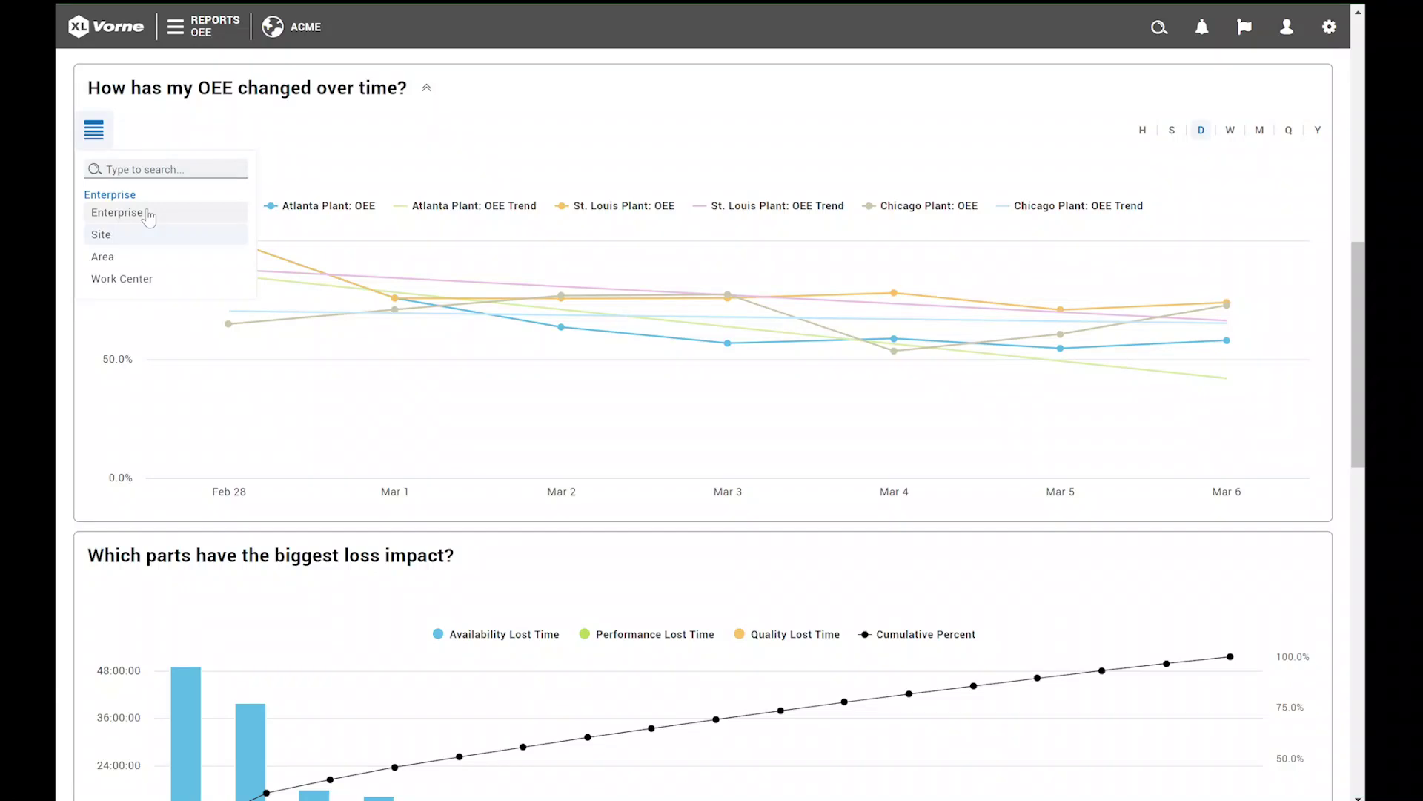
pyautogui.click(119, 213)
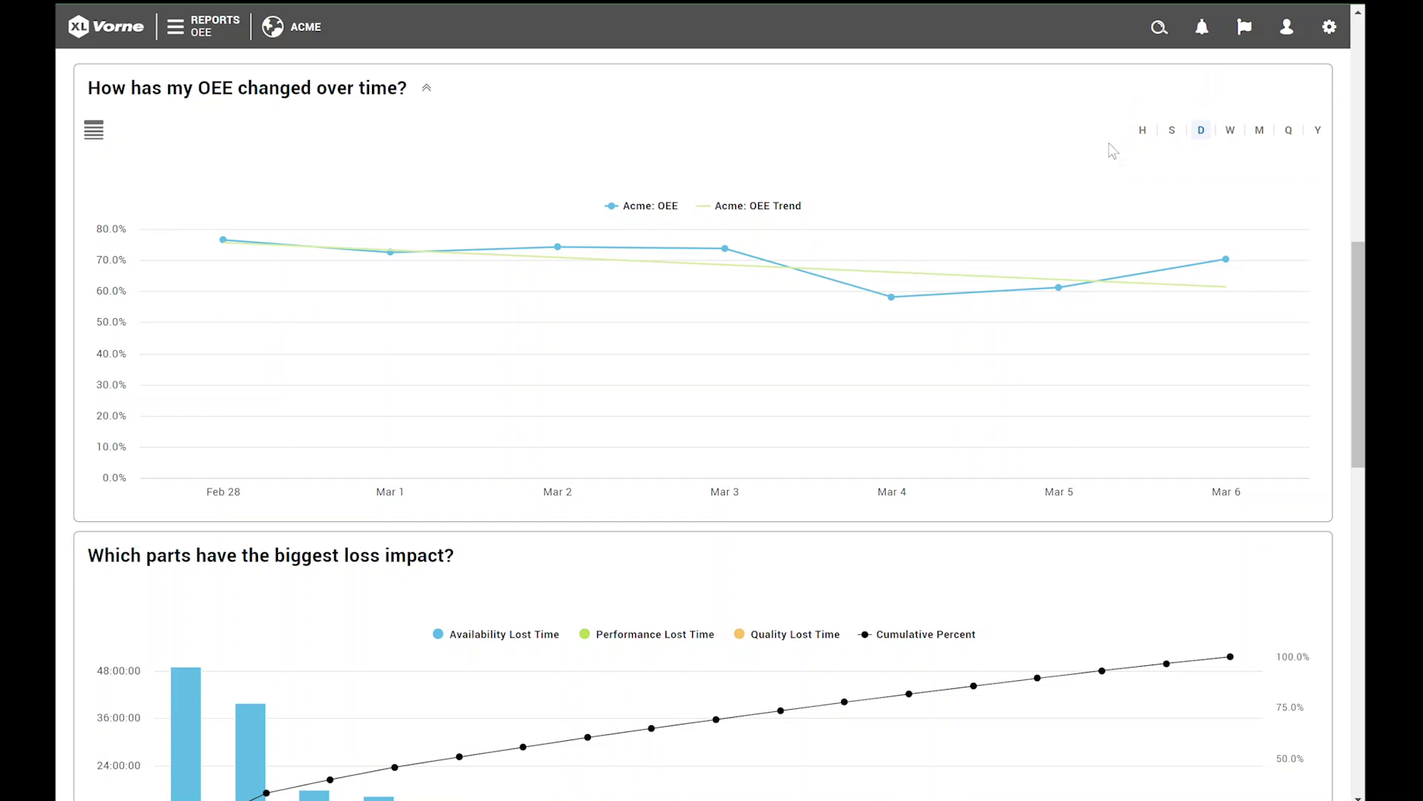
pyautogui.click(1175, 138)
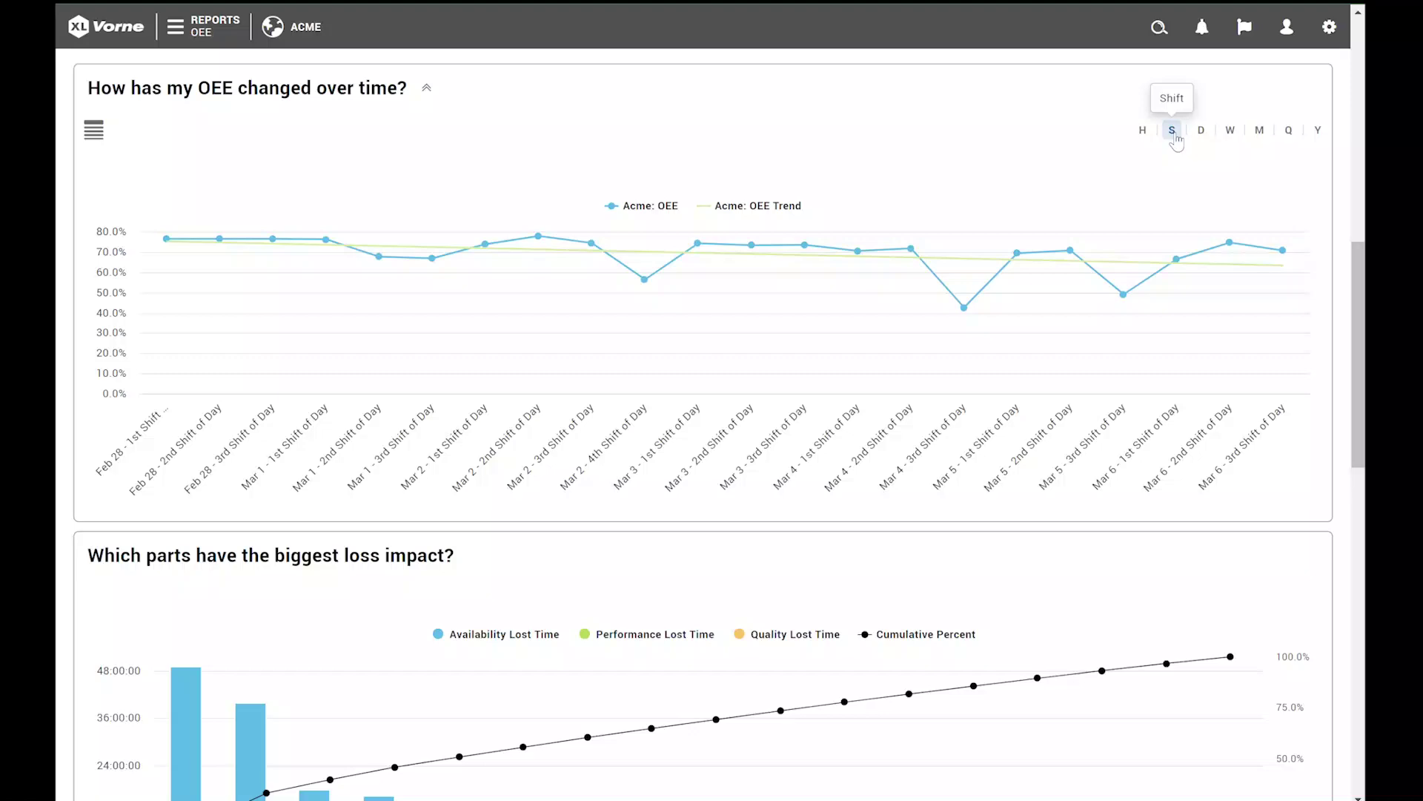
# Step: Collapse the OEE by shift table to Level 4 (Work Center) and sort it by the OEE column
pyautogui.moveTo(1360, 333); pyautogui.dragTo(1354, 547)
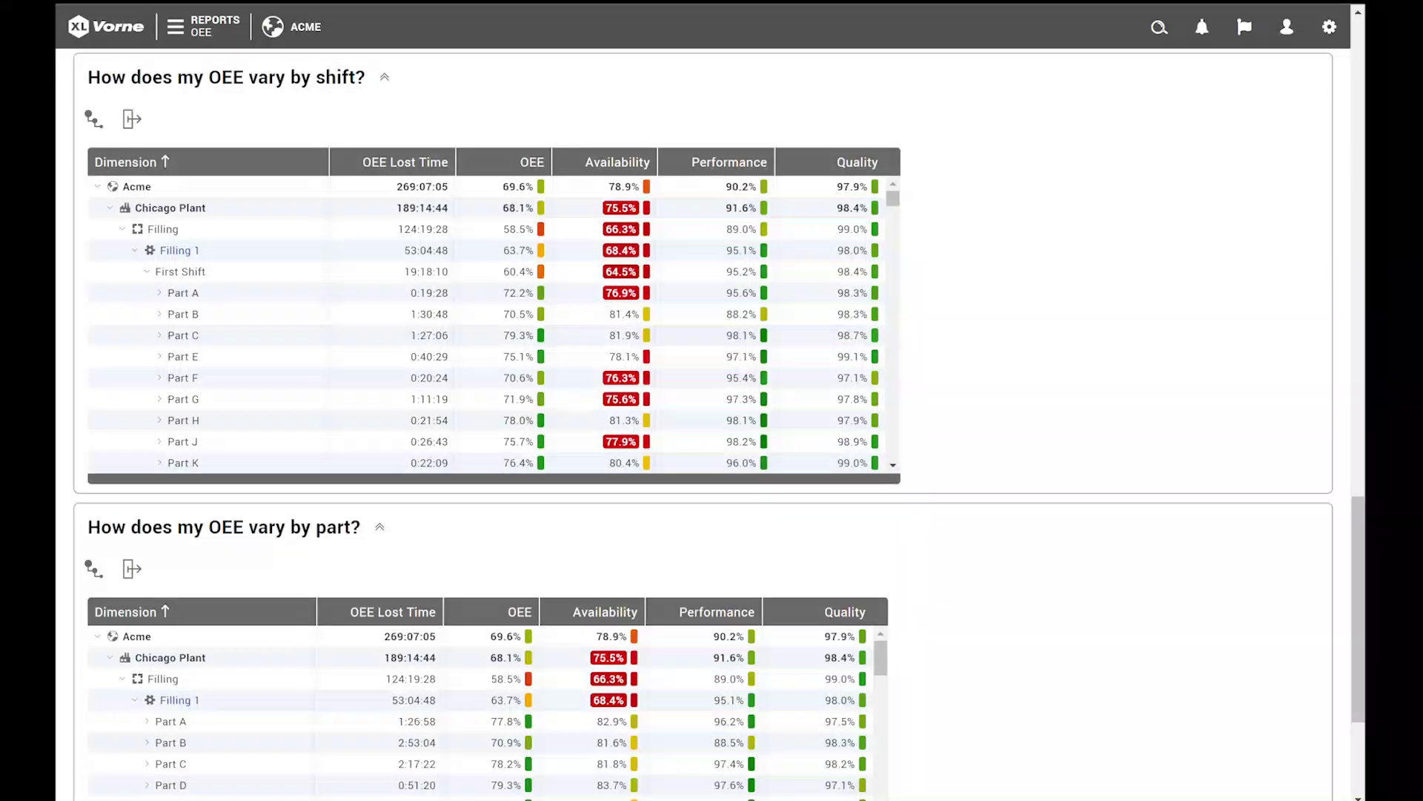
pyautogui.click(90, 120)
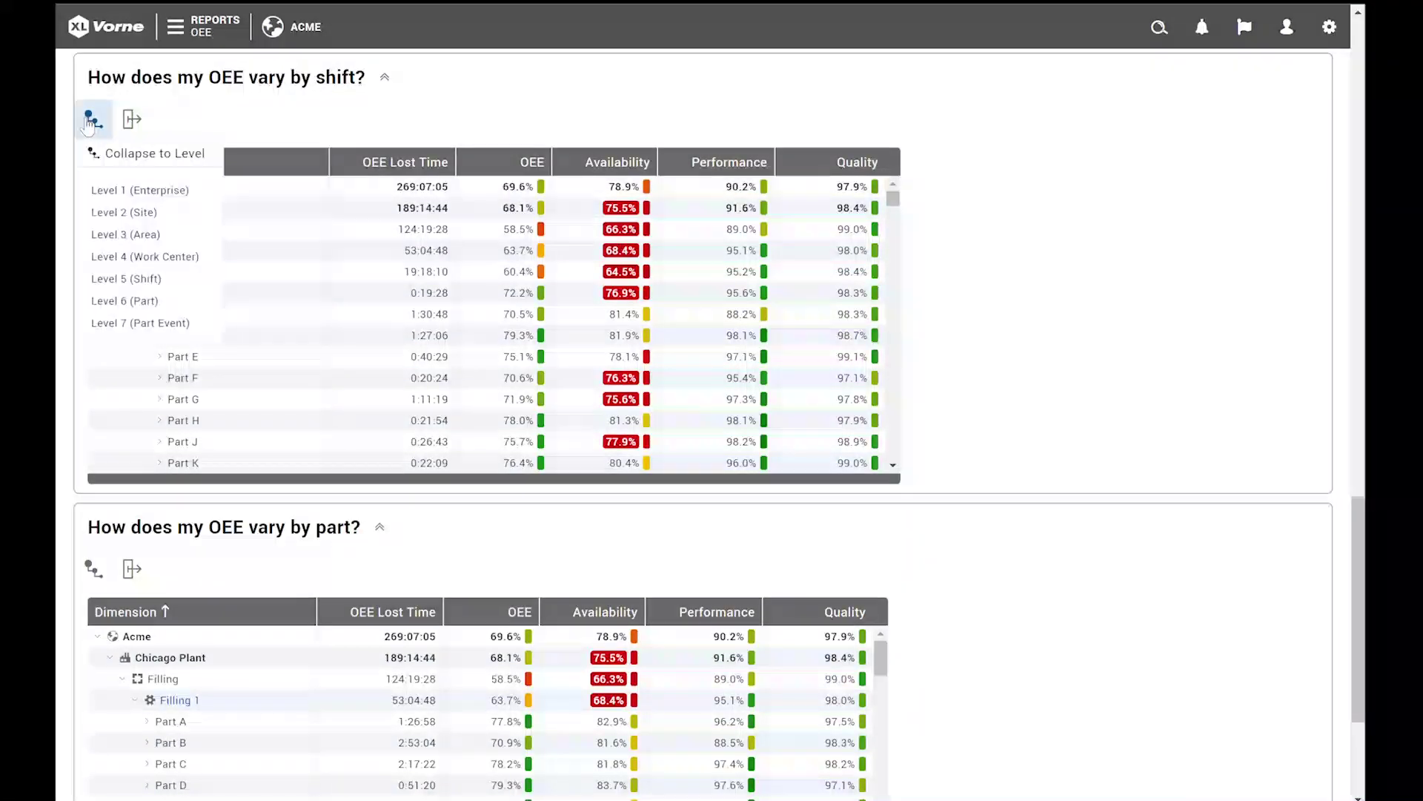
pyautogui.click(144, 257)
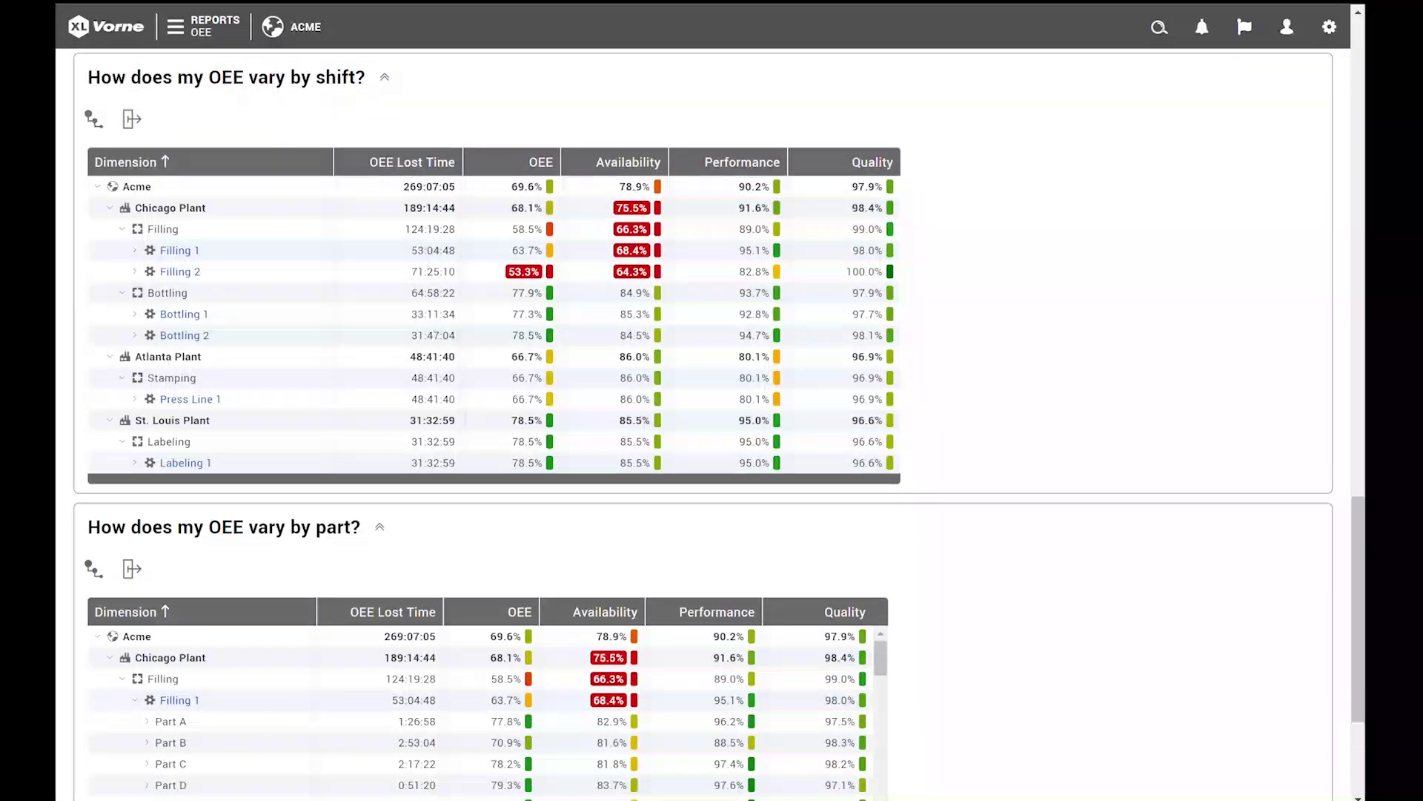
pyautogui.click(495, 166)
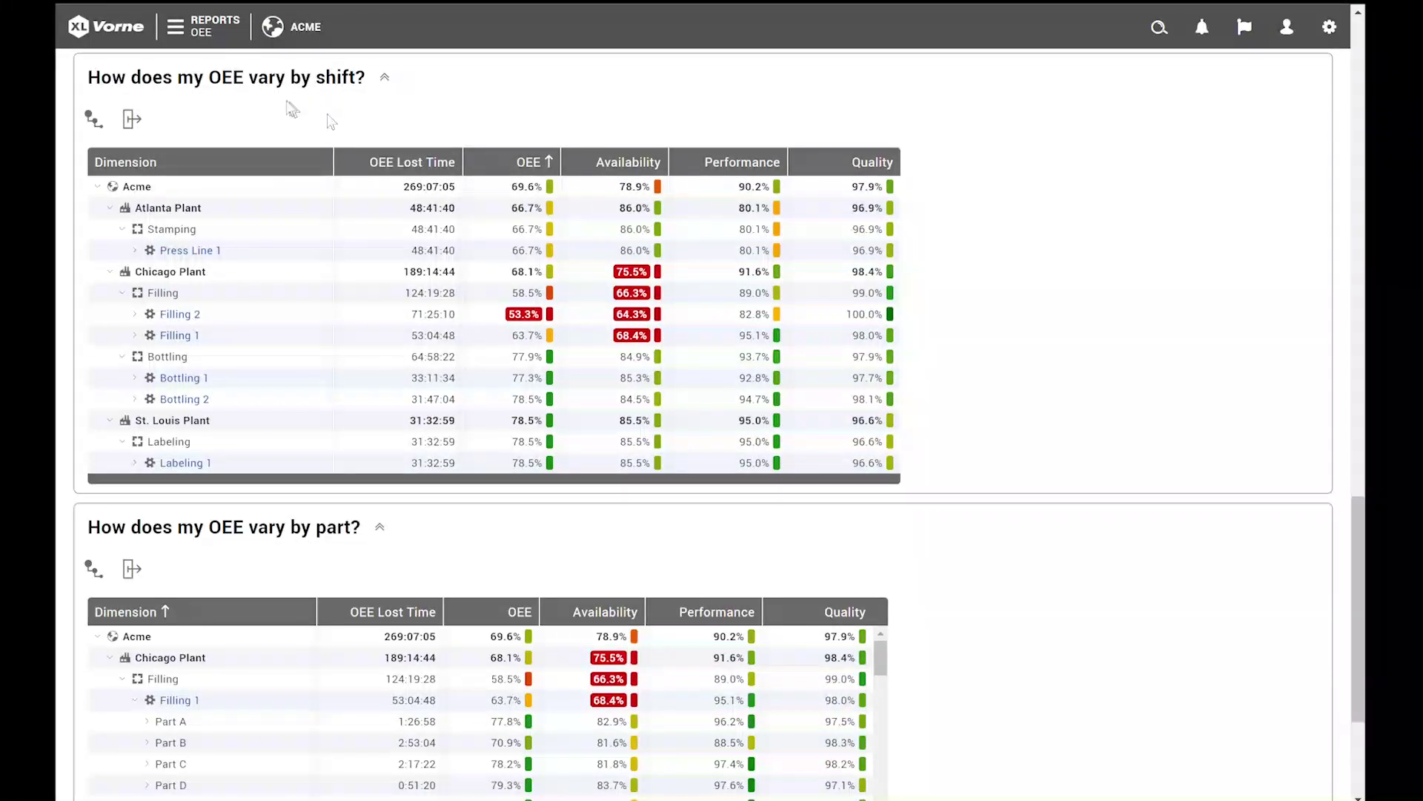
# Step: View the Six Big Losses report for Acme and switch to the Down Time report
pyautogui.click(221, 37)
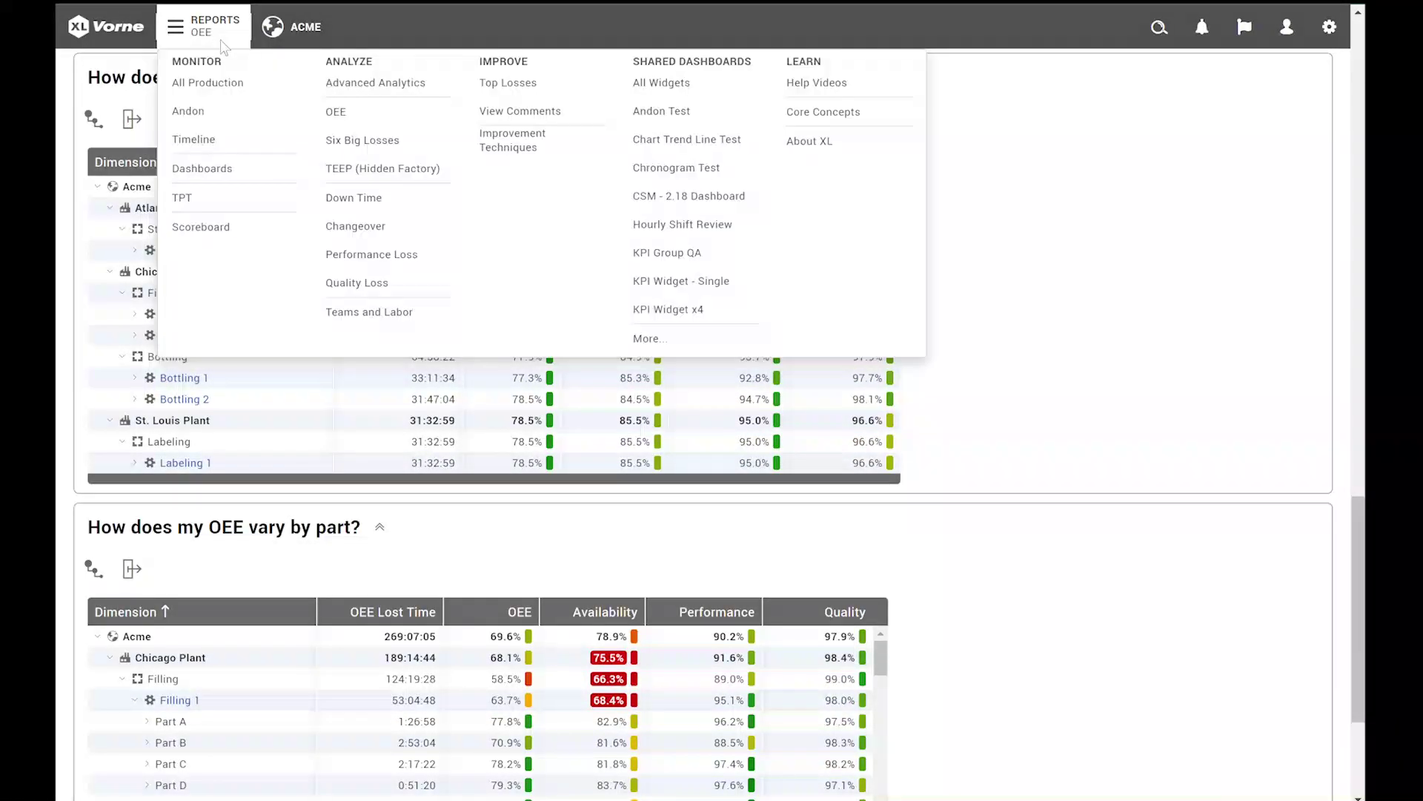
pyautogui.click(351, 142)
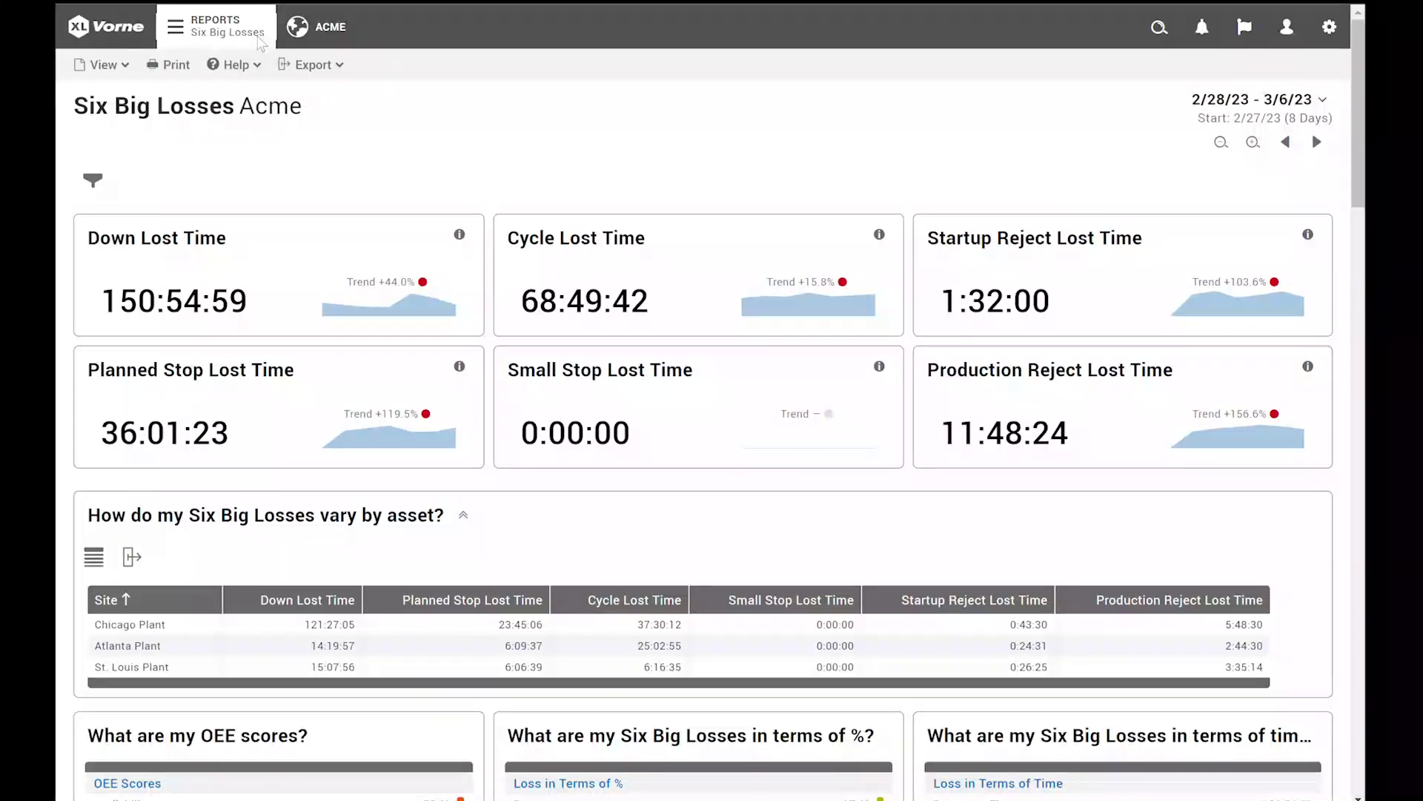
pyautogui.click(260, 44)
pyautogui.click(354, 197)
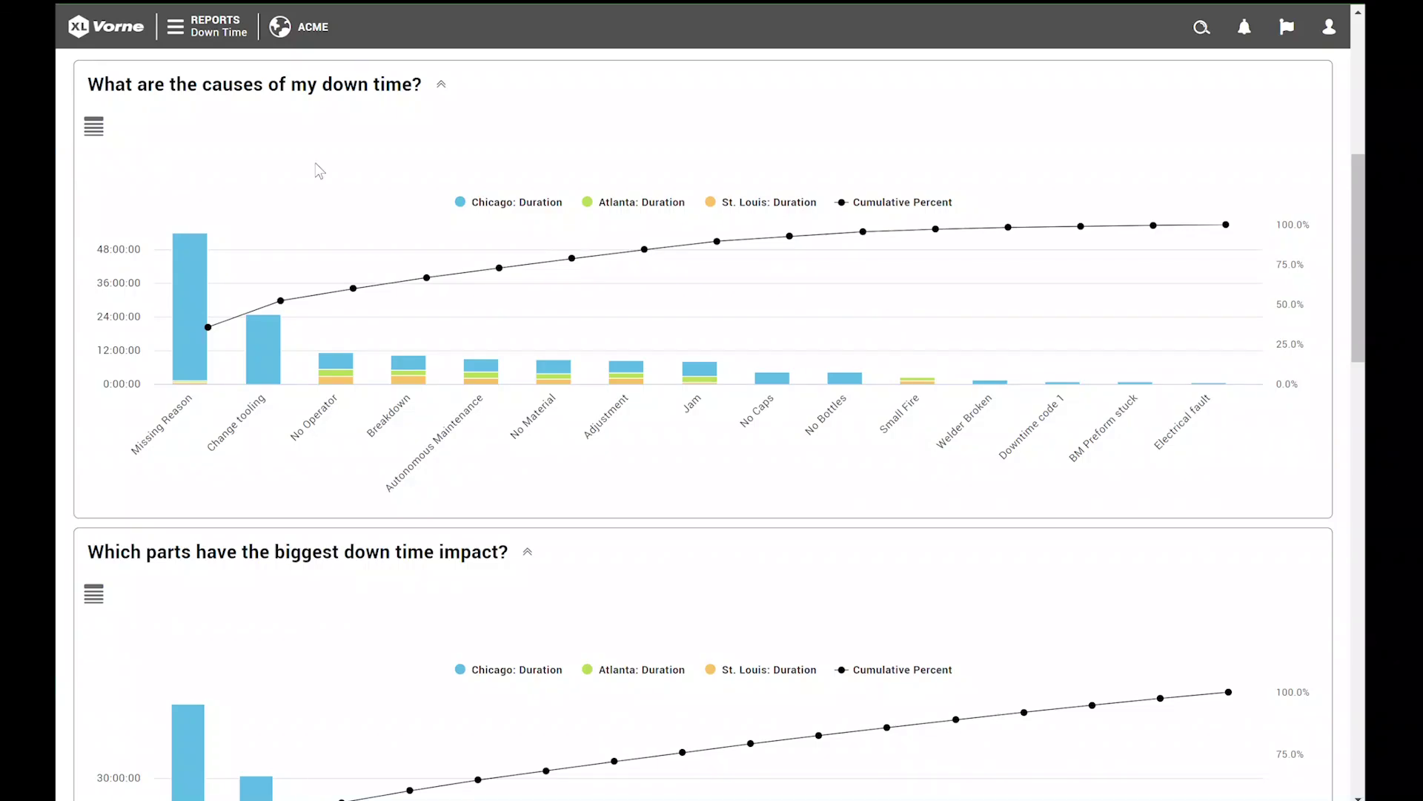
# Step: Limit the Down Time report to the Chicago site and break down the down time causes chart by Work Center
pyautogui.click(312, 30)
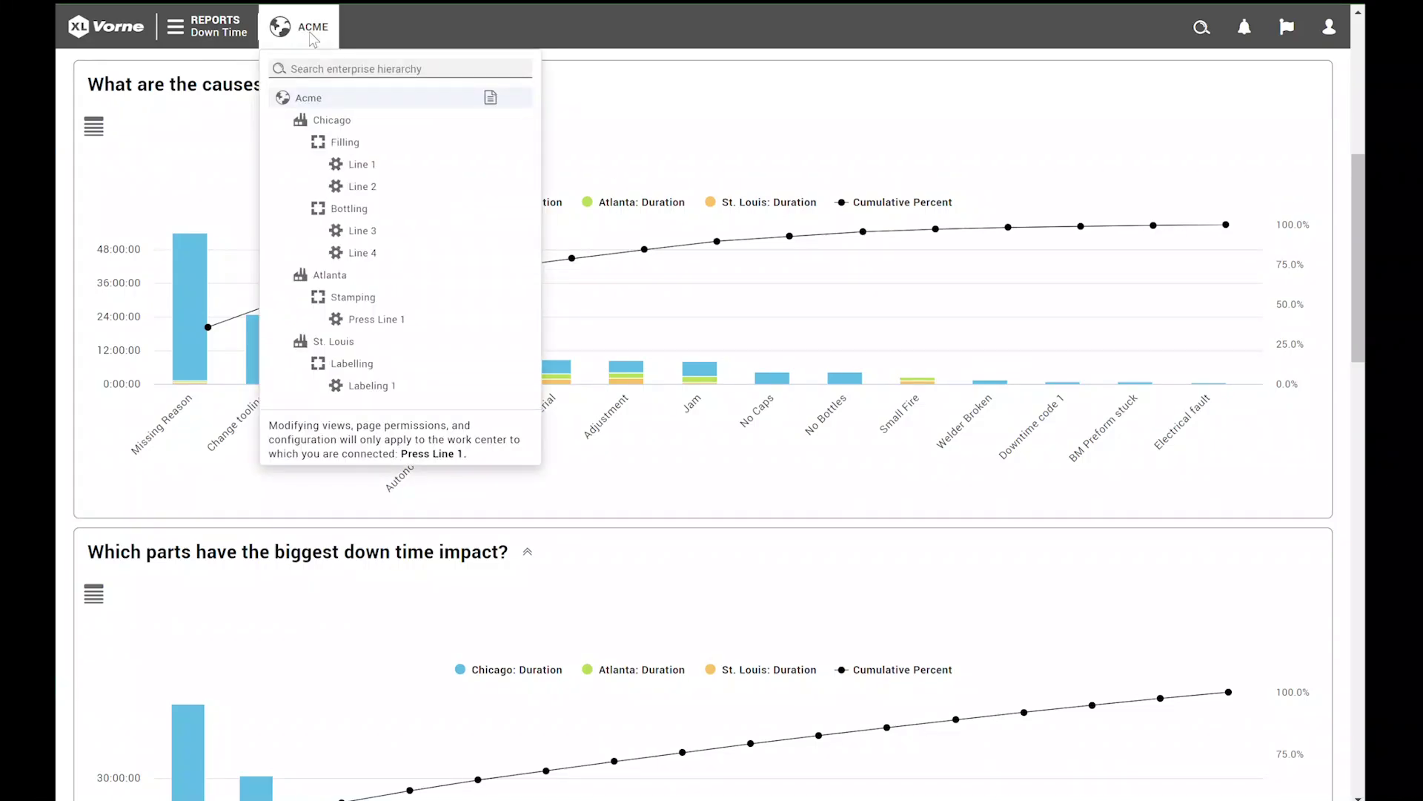
pyautogui.click(332, 119)
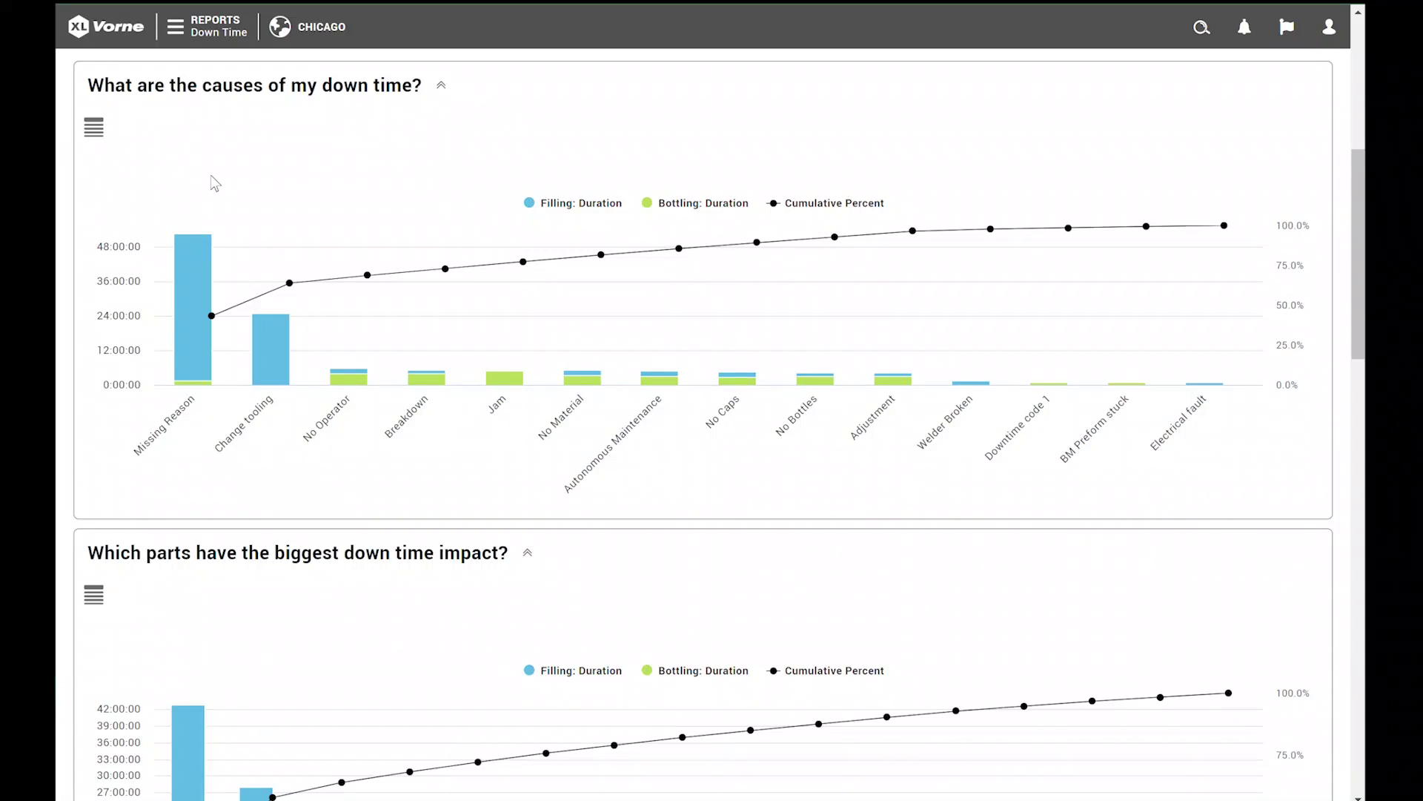
pyautogui.click(95, 131)
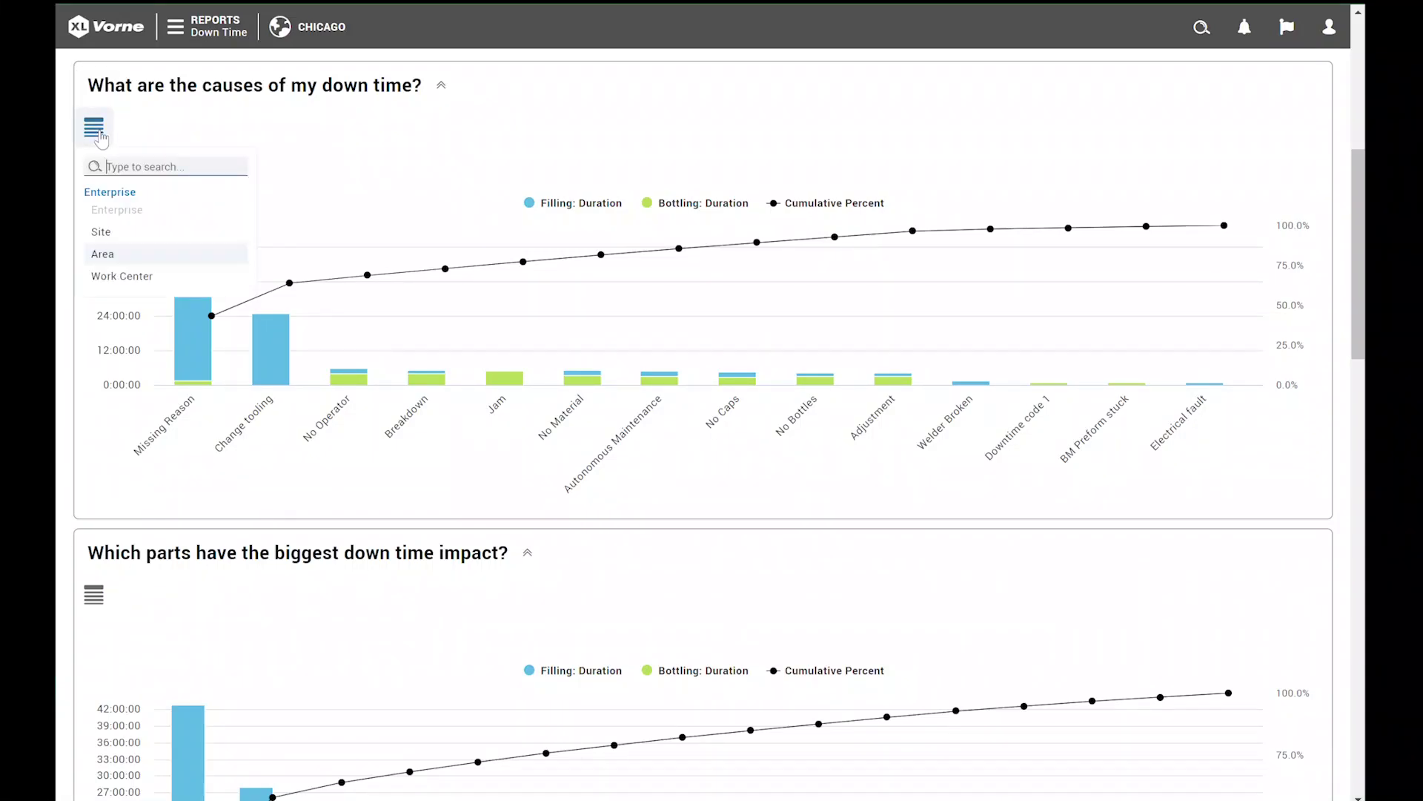
pyautogui.click(153, 283)
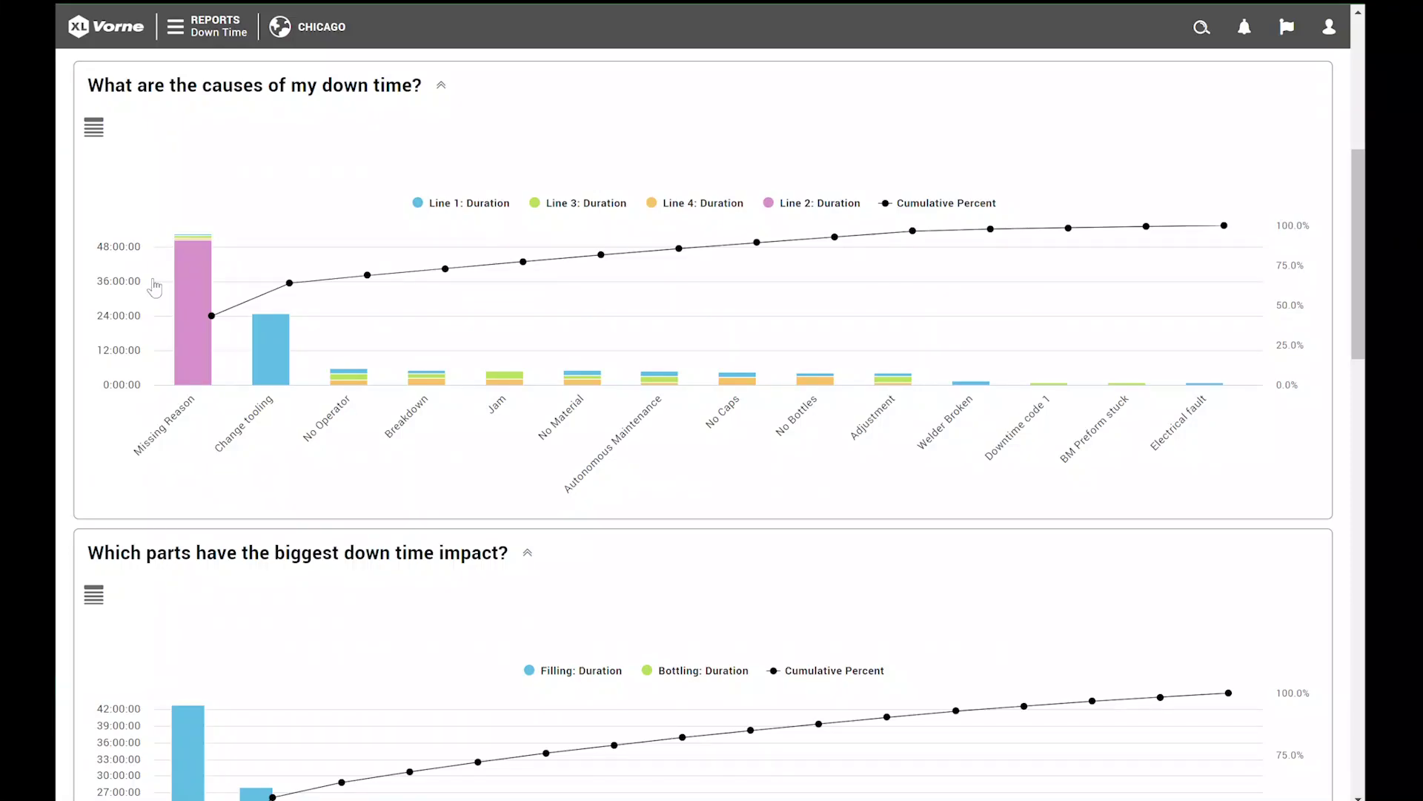
# Step: In the down time by shift table, expand Chicago, Filling, Line 2, Unknown Shift and Missing Reason down to the individual event
pyautogui.moveTo(1358, 252); pyautogui.dragTo(1354, 619)
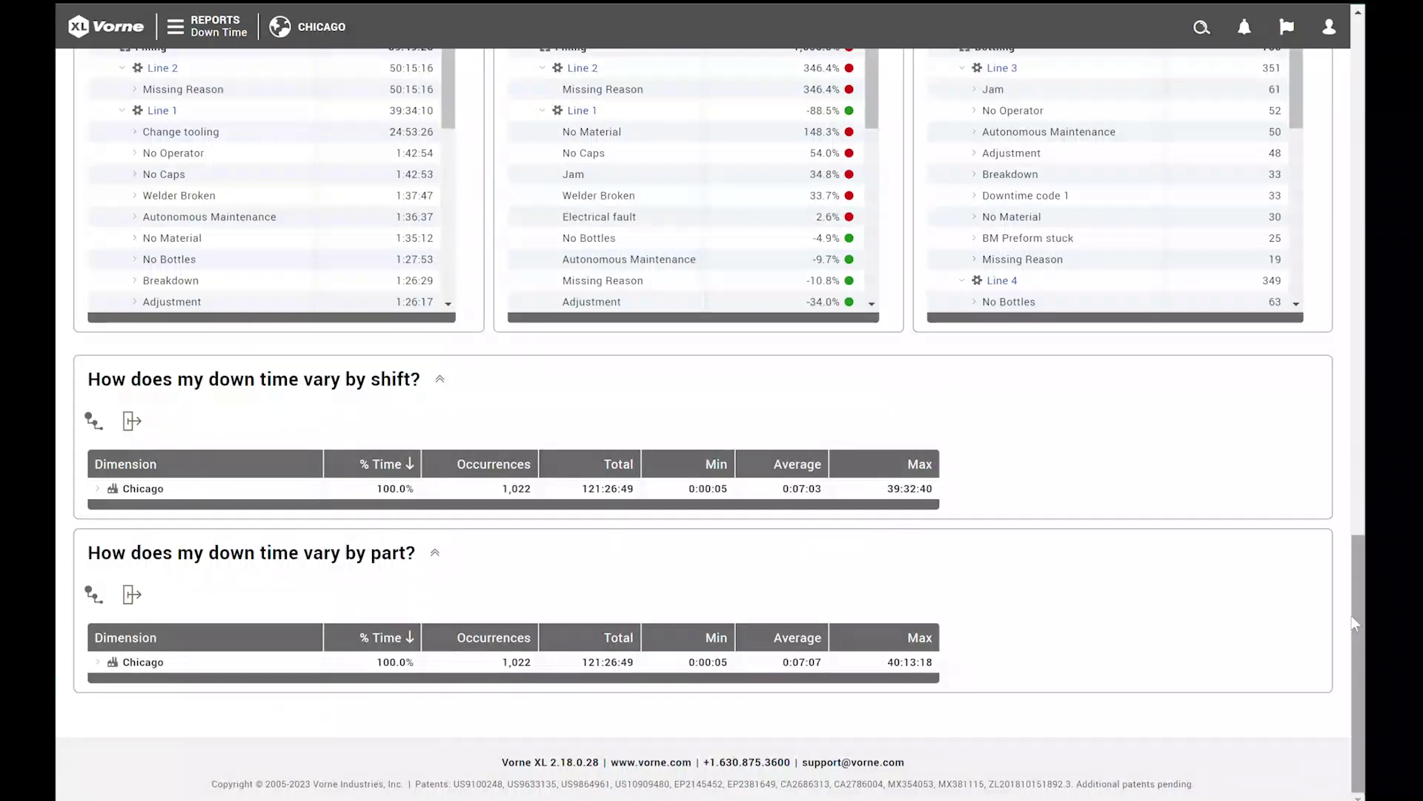
pyautogui.click(98, 489)
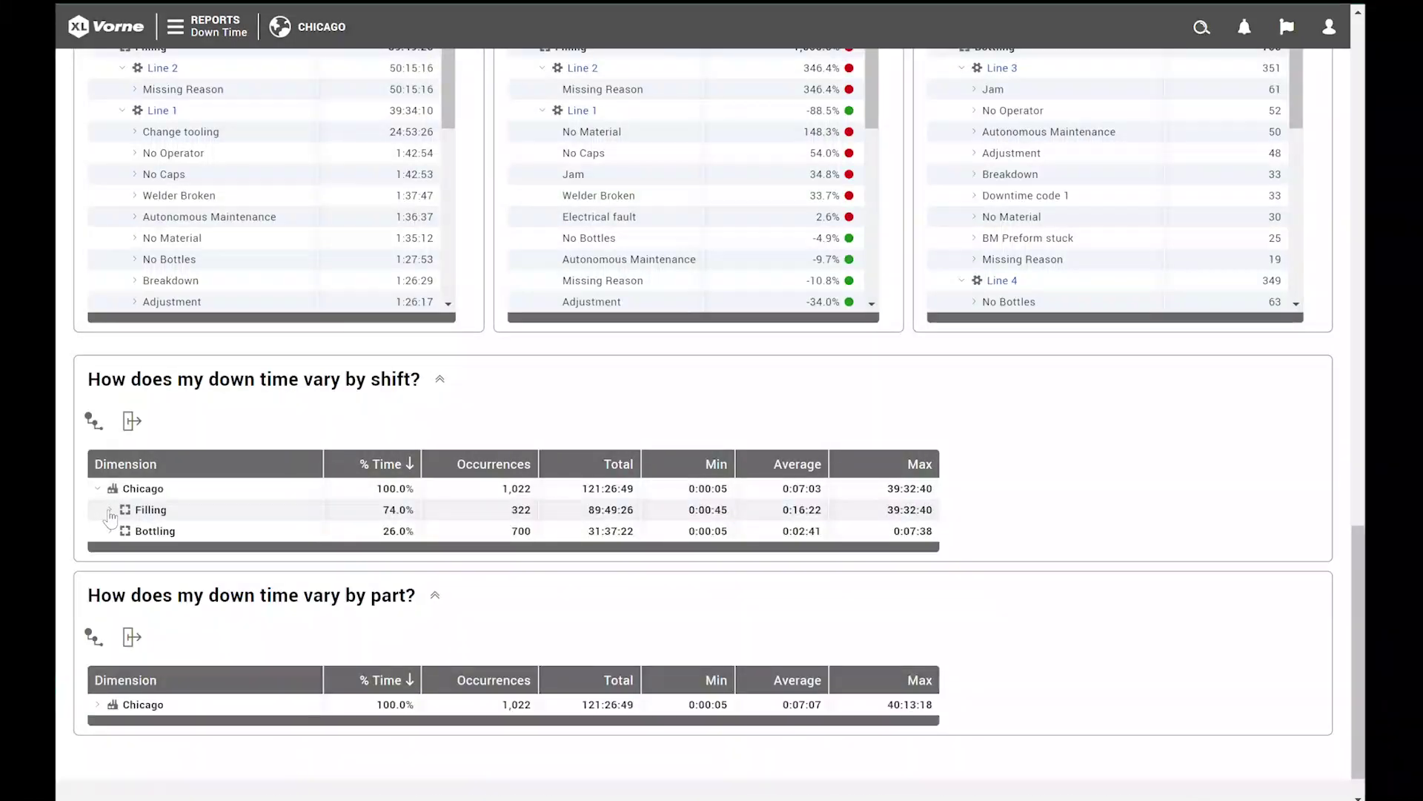
pyautogui.click(109, 510)
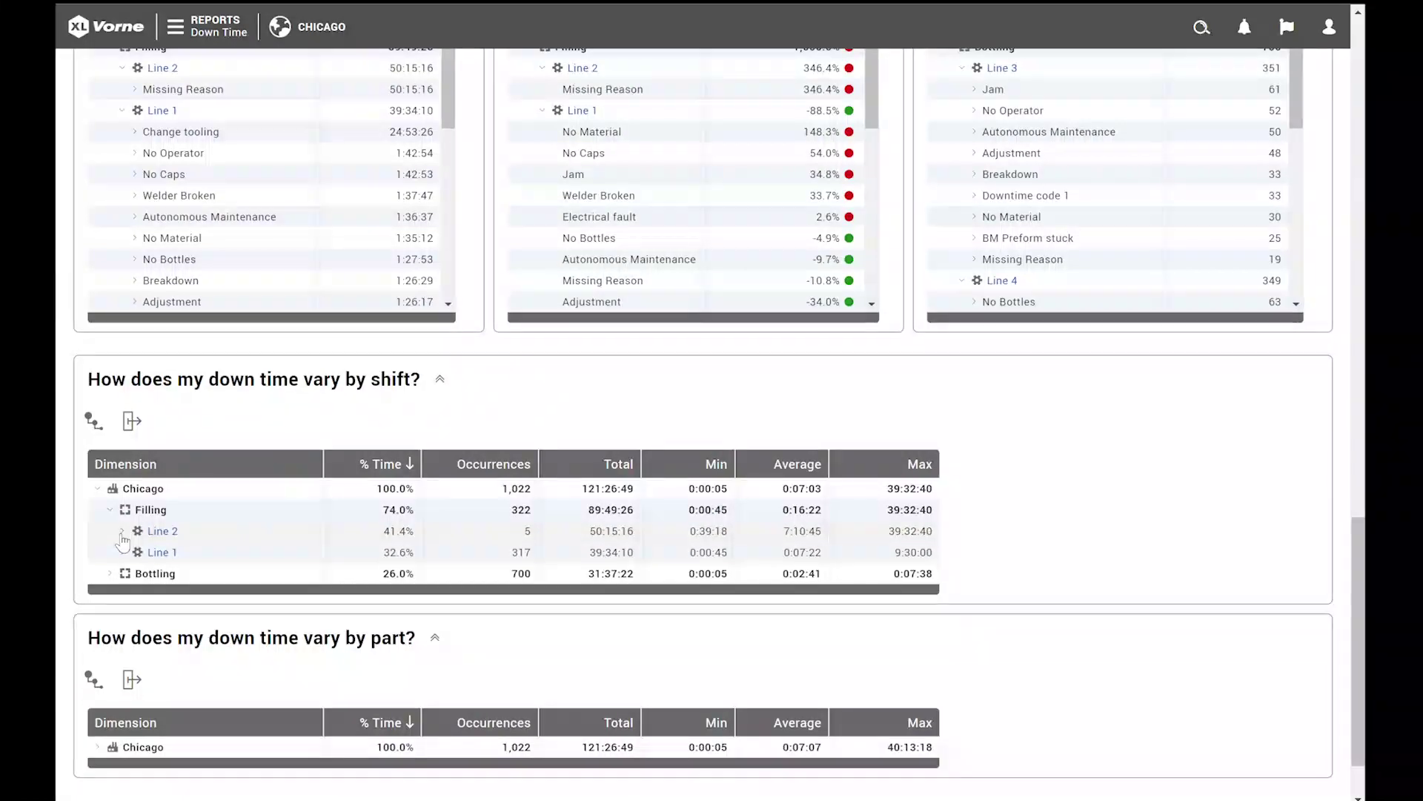
pyautogui.click(122, 531)
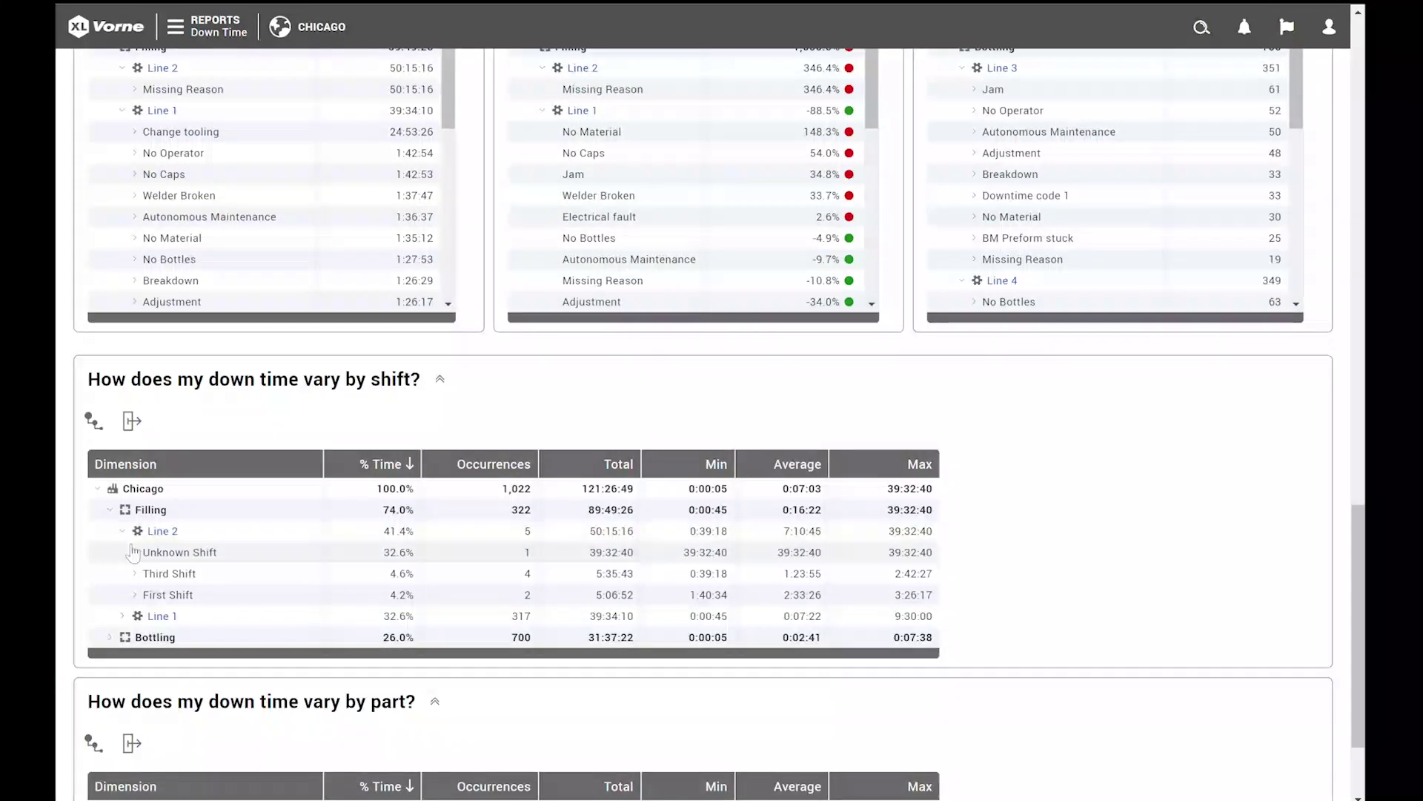
pyautogui.click(133, 553)
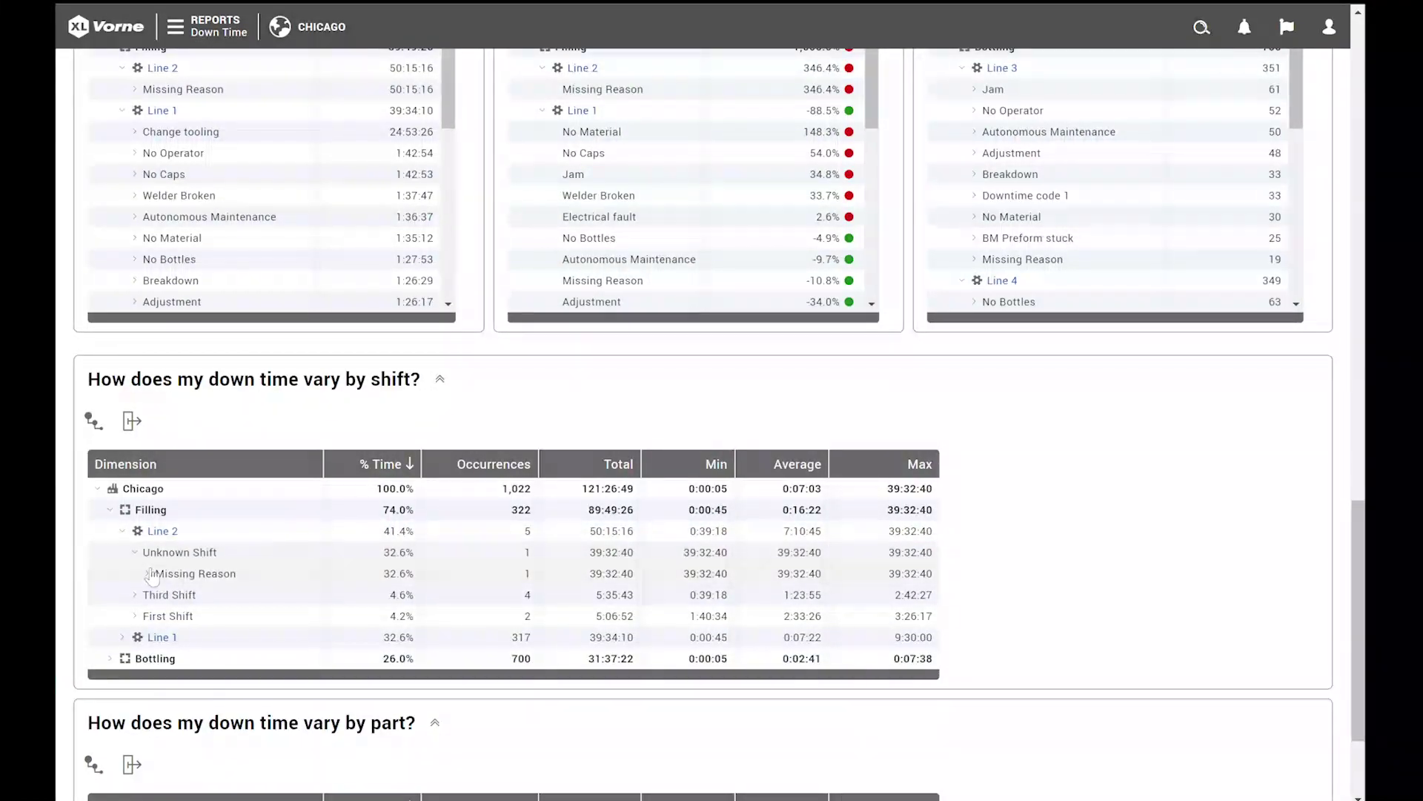
pyautogui.click(151, 574)
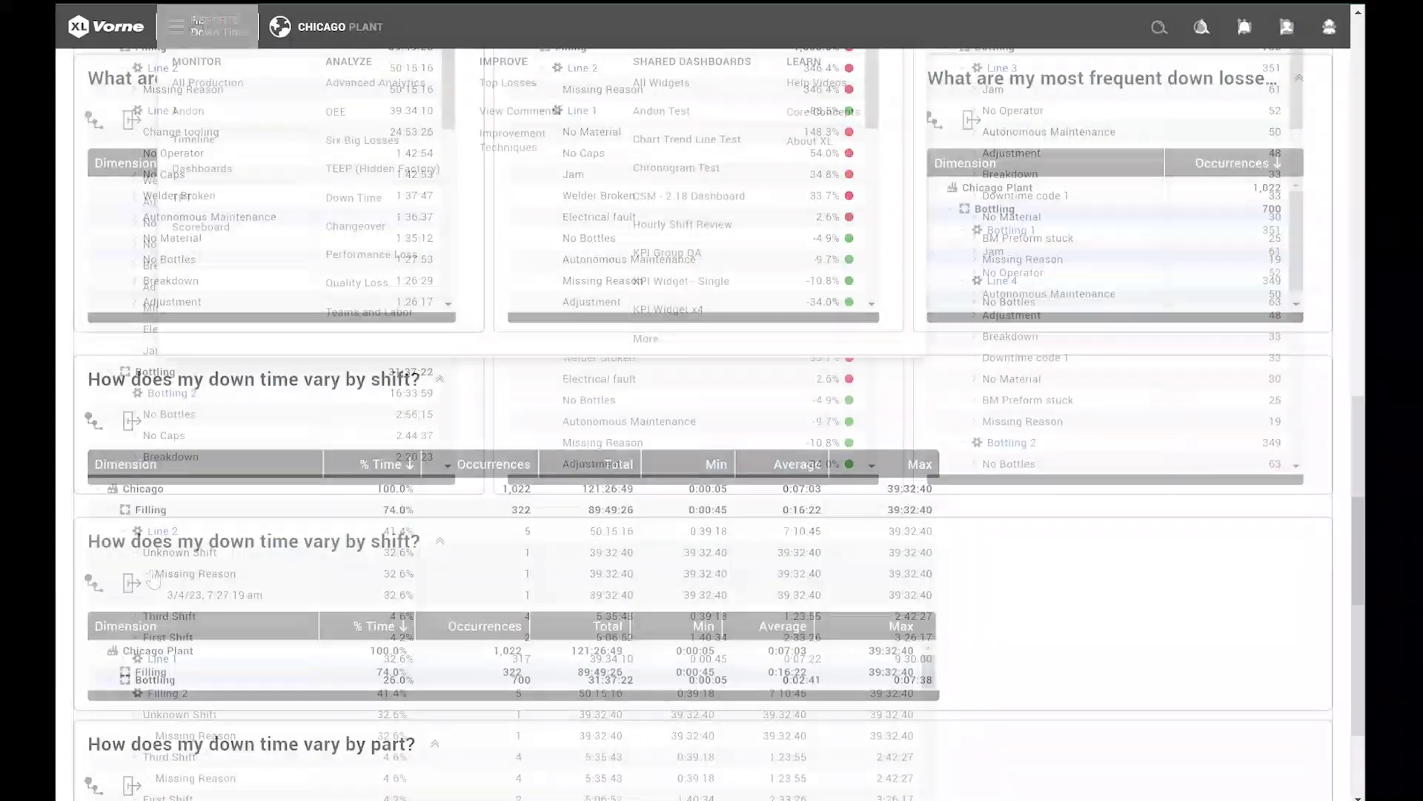
# Step: Open the complete list of shared dashboards from the reports
pyautogui.click(196, 27)
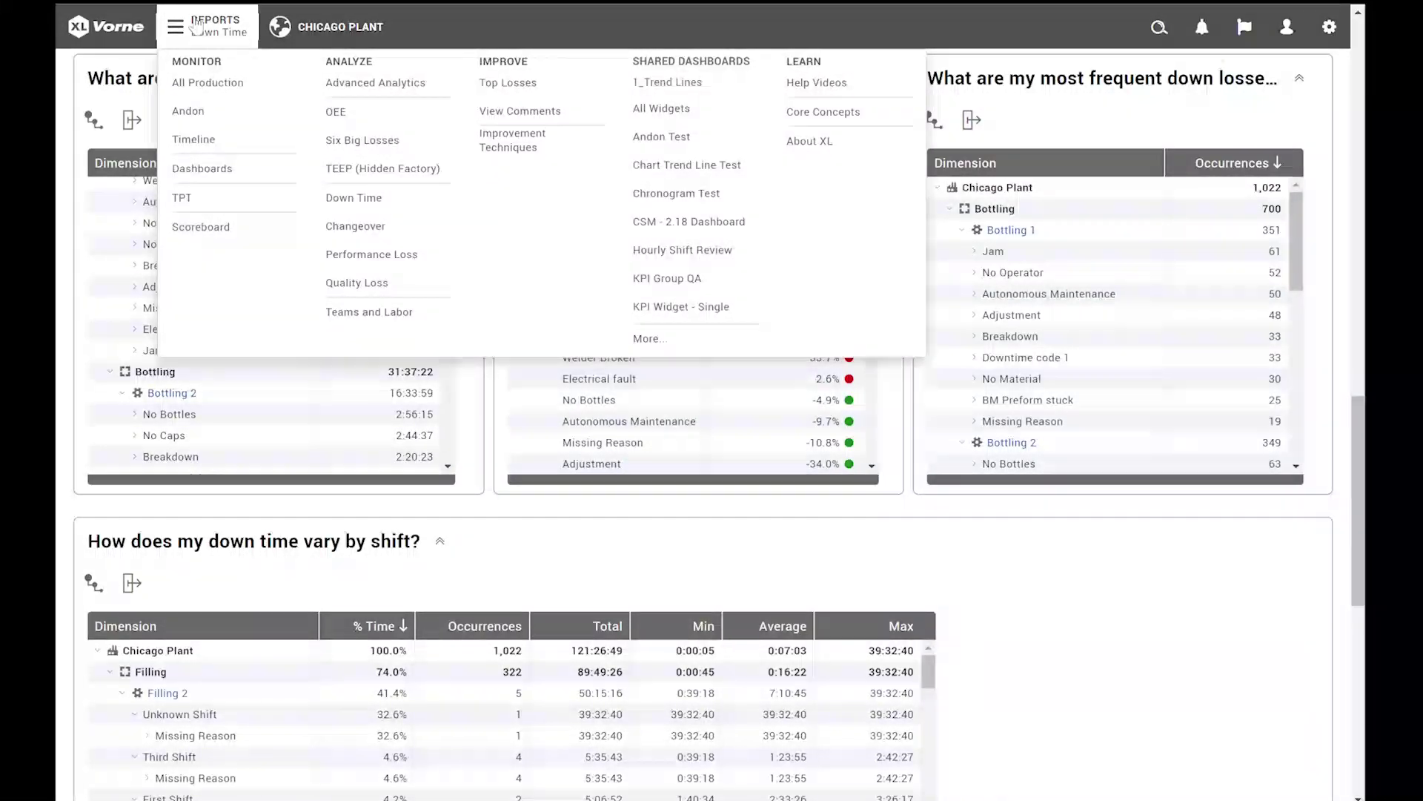
pyautogui.click(642, 341)
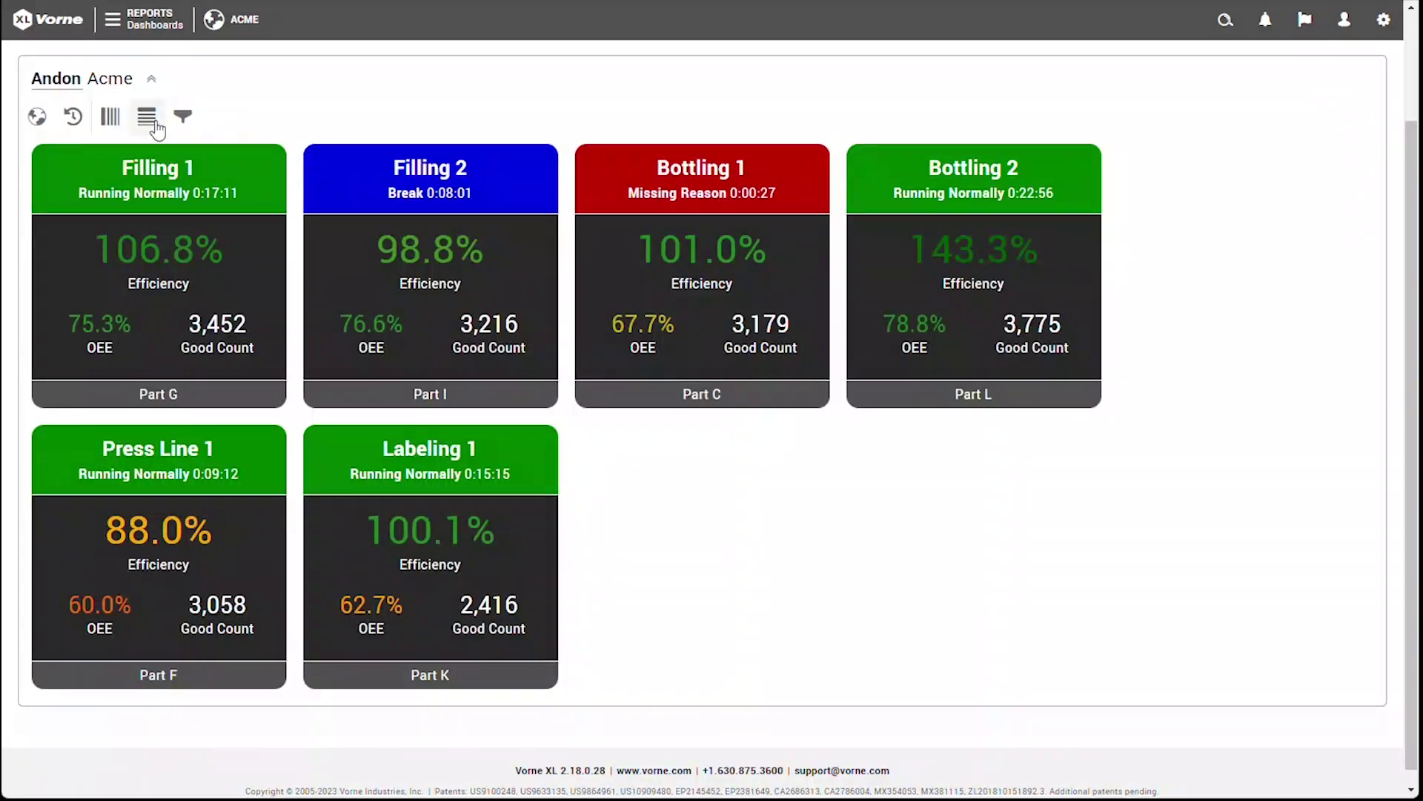
# Step: Filter the Acme Andon widget with a metric expression that keeps only work centers with Efficiency above 100
pyautogui.click(183, 116)
pyautogui.click(236, 187)
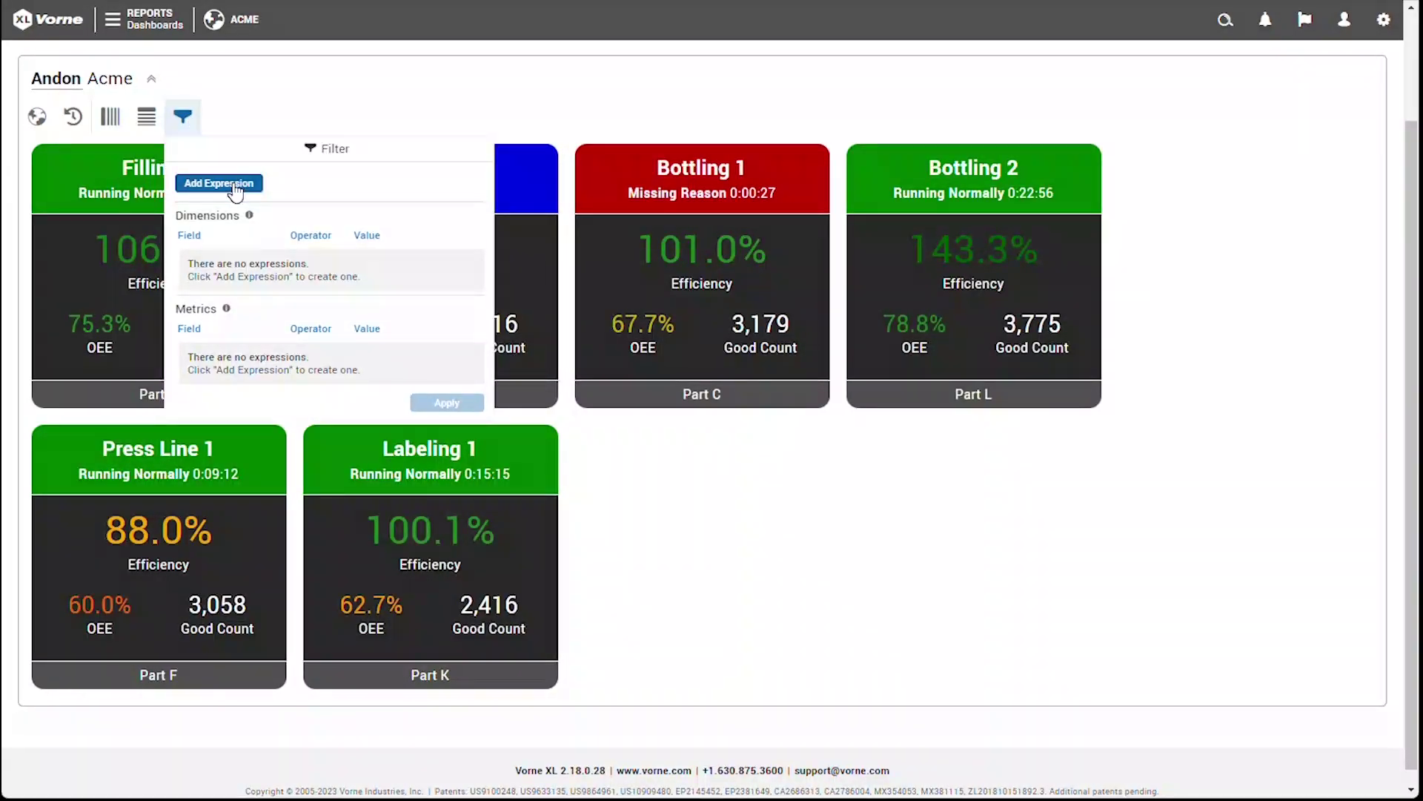
pyautogui.write('Effic')
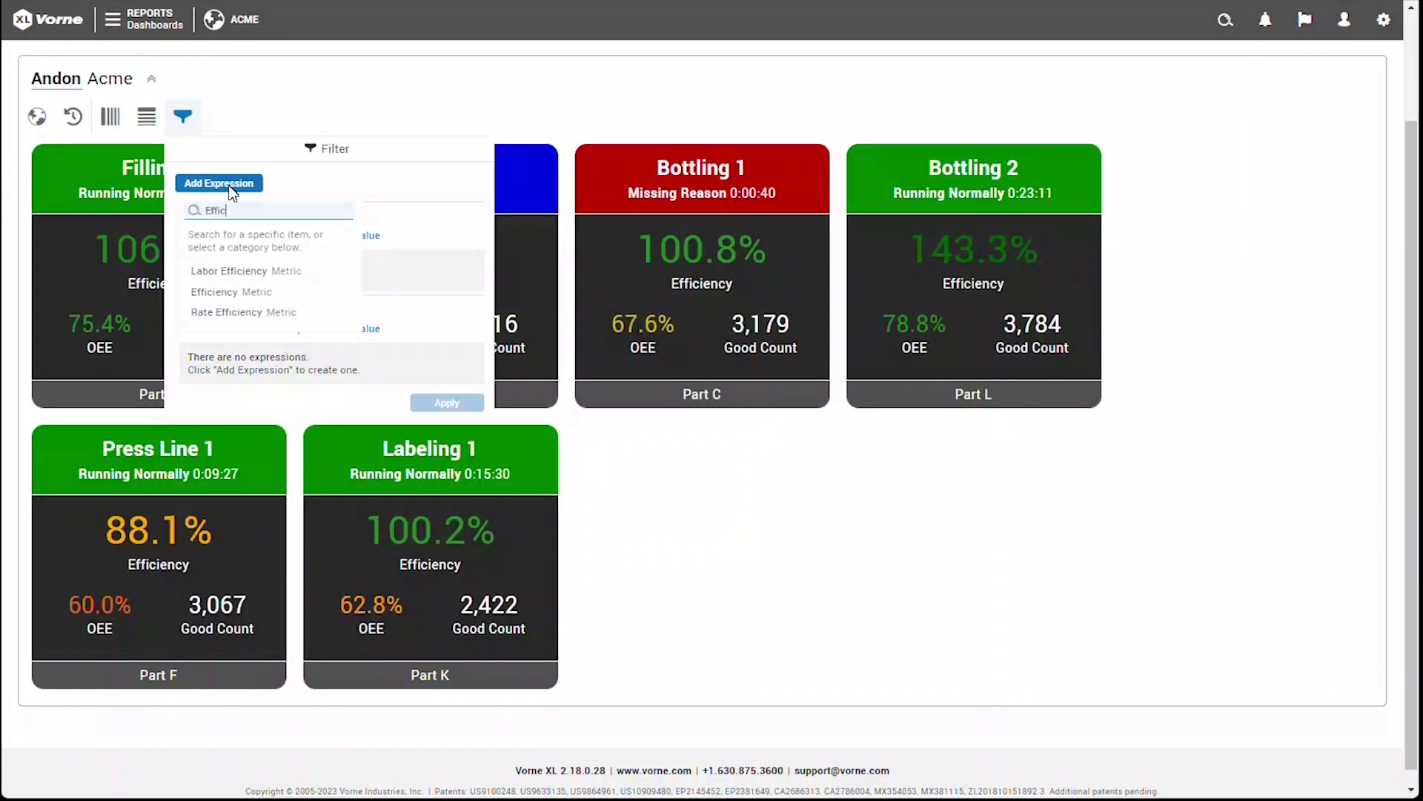
pyautogui.click(226, 291)
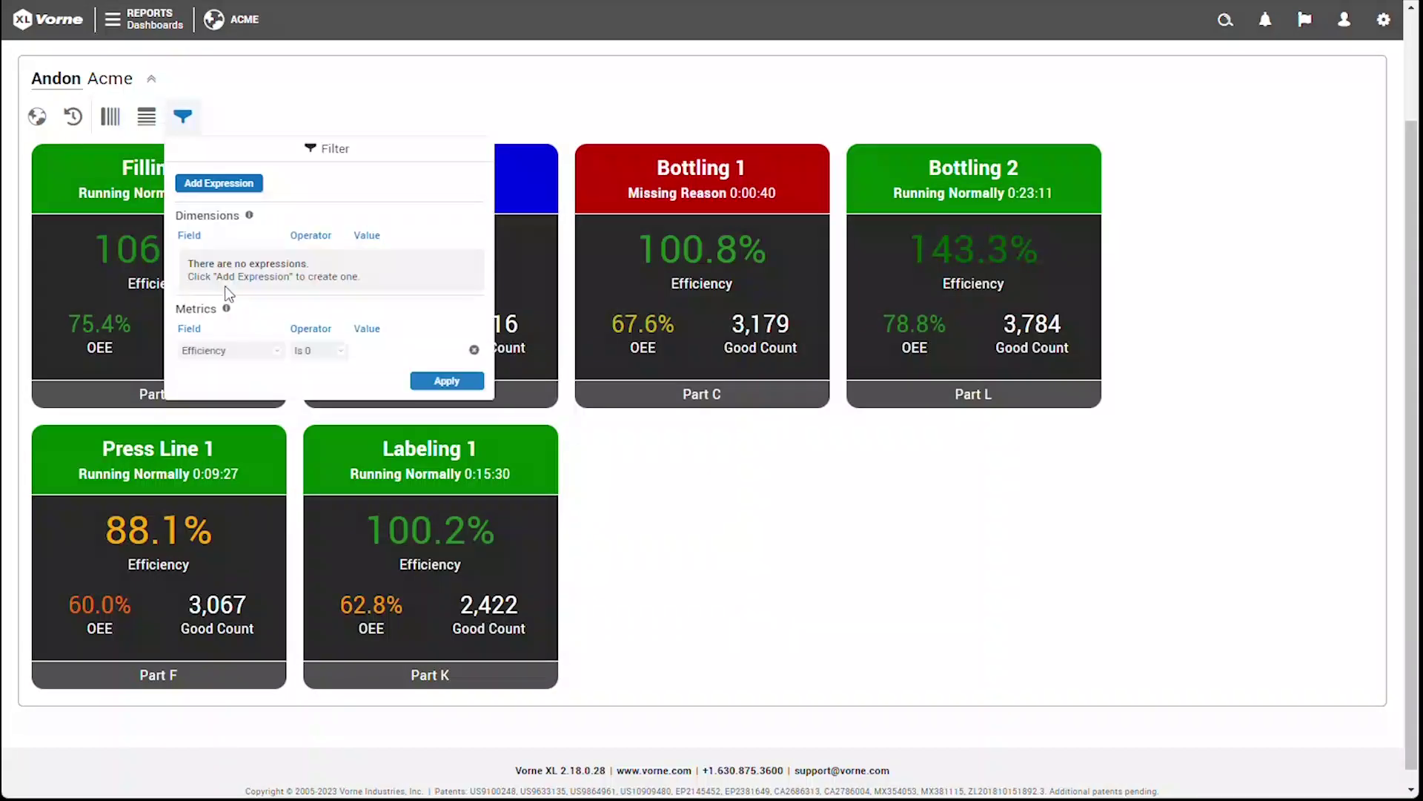
pyautogui.click(309, 347)
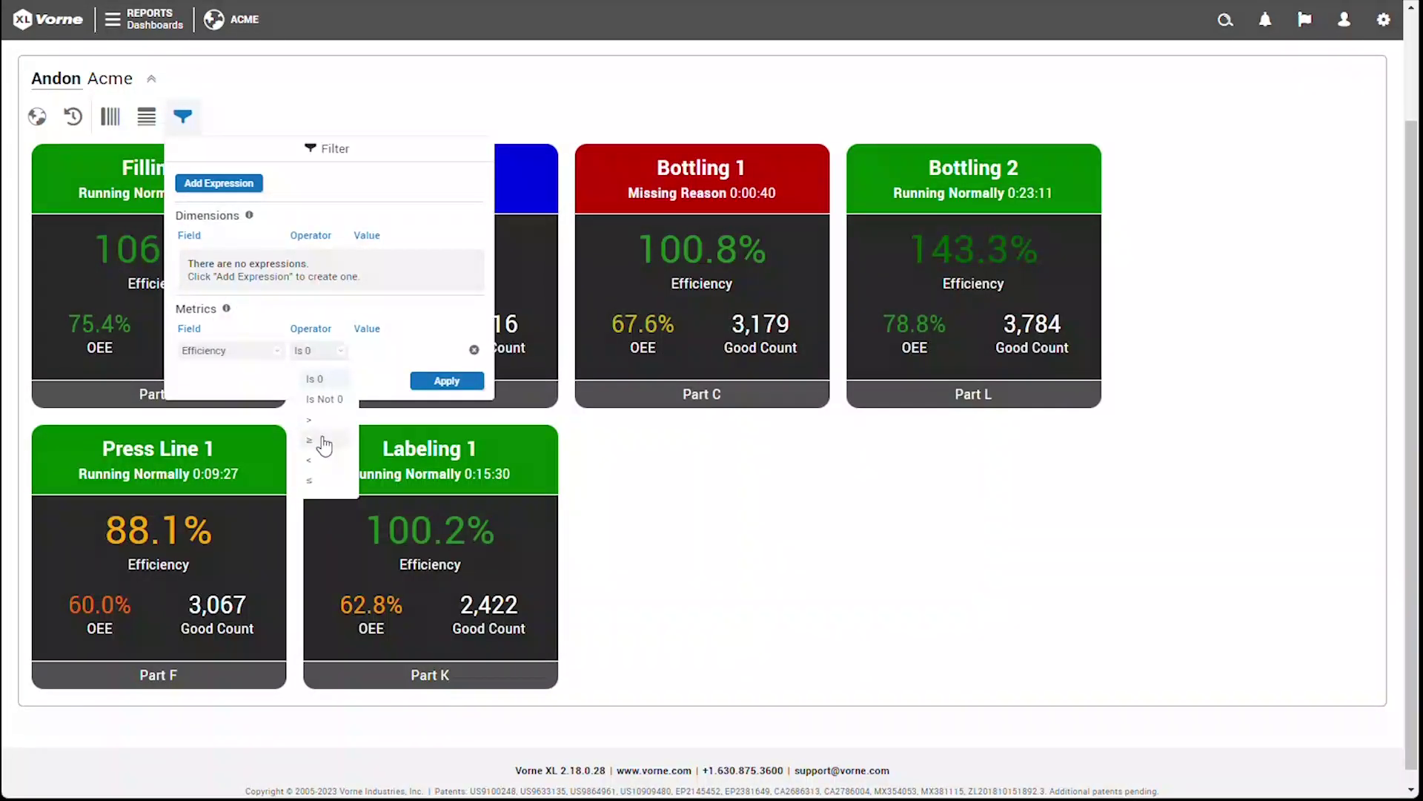
pyautogui.click(353, 427)
pyautogui.click(457, 350)
pyautogui.write('100')
pyautogui.click(470, 381)
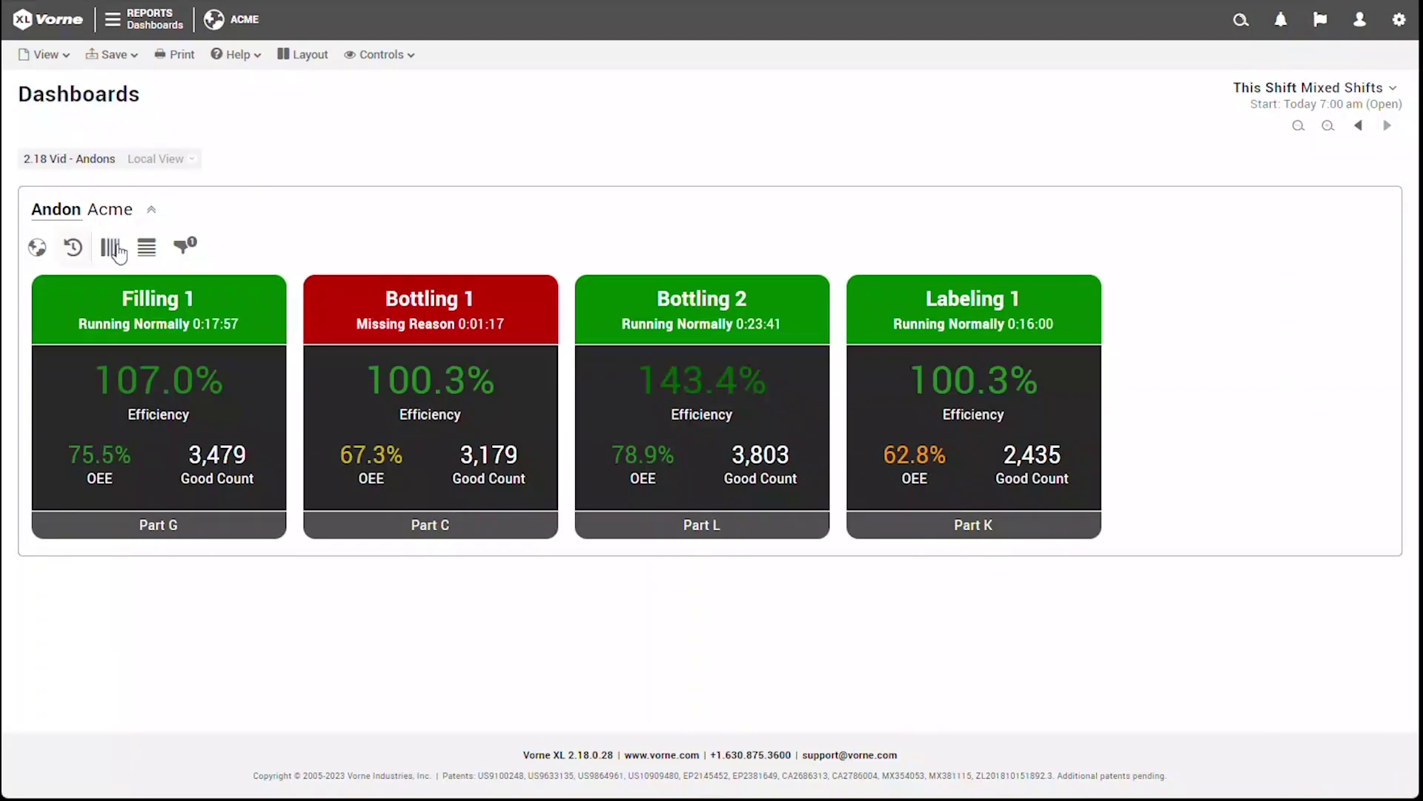
# Step: Add the Site dimension to the Acme Andon widget alongside Part and apply the change
pyautogui.click(155, 249)
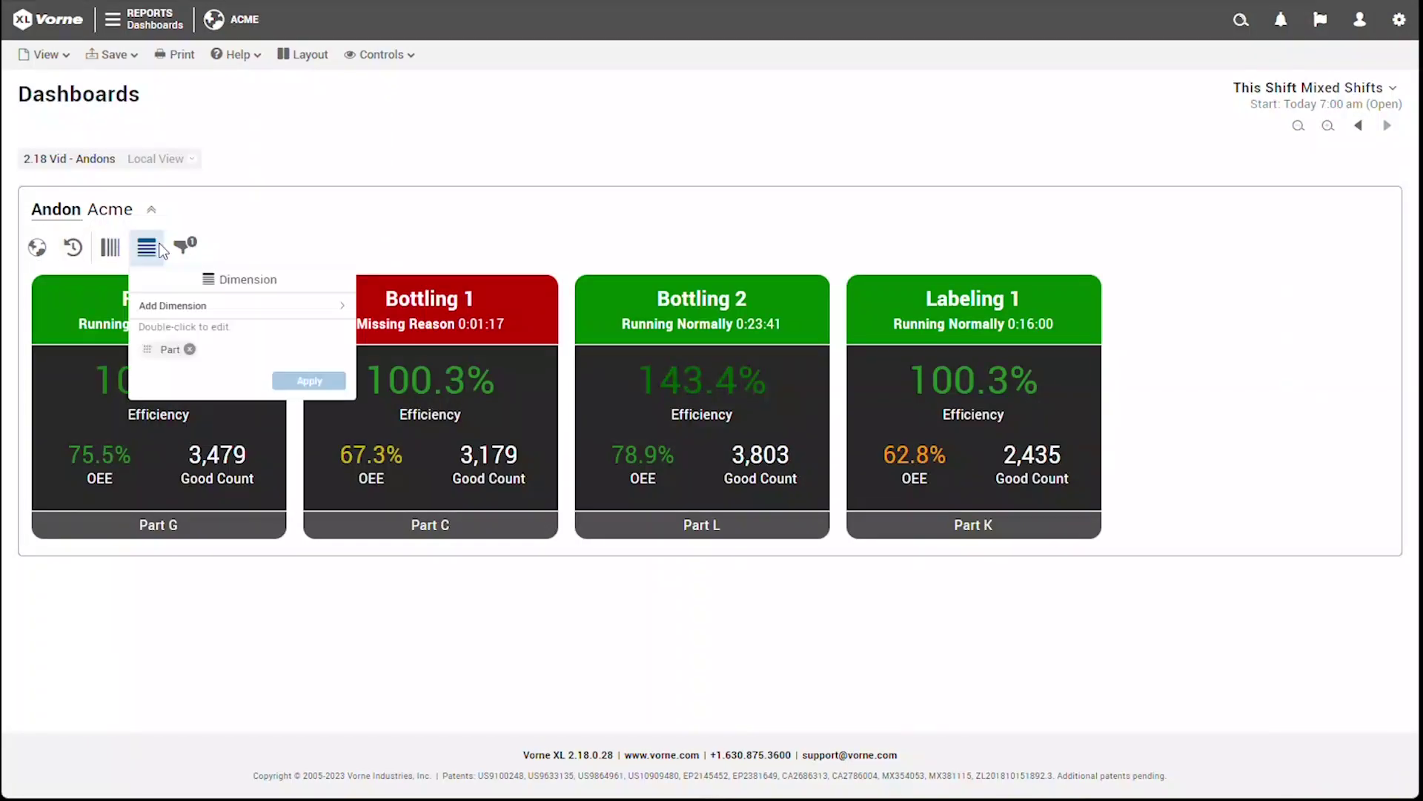
pyautogui.click(186, 307)
pyautogui.click(171, 379)
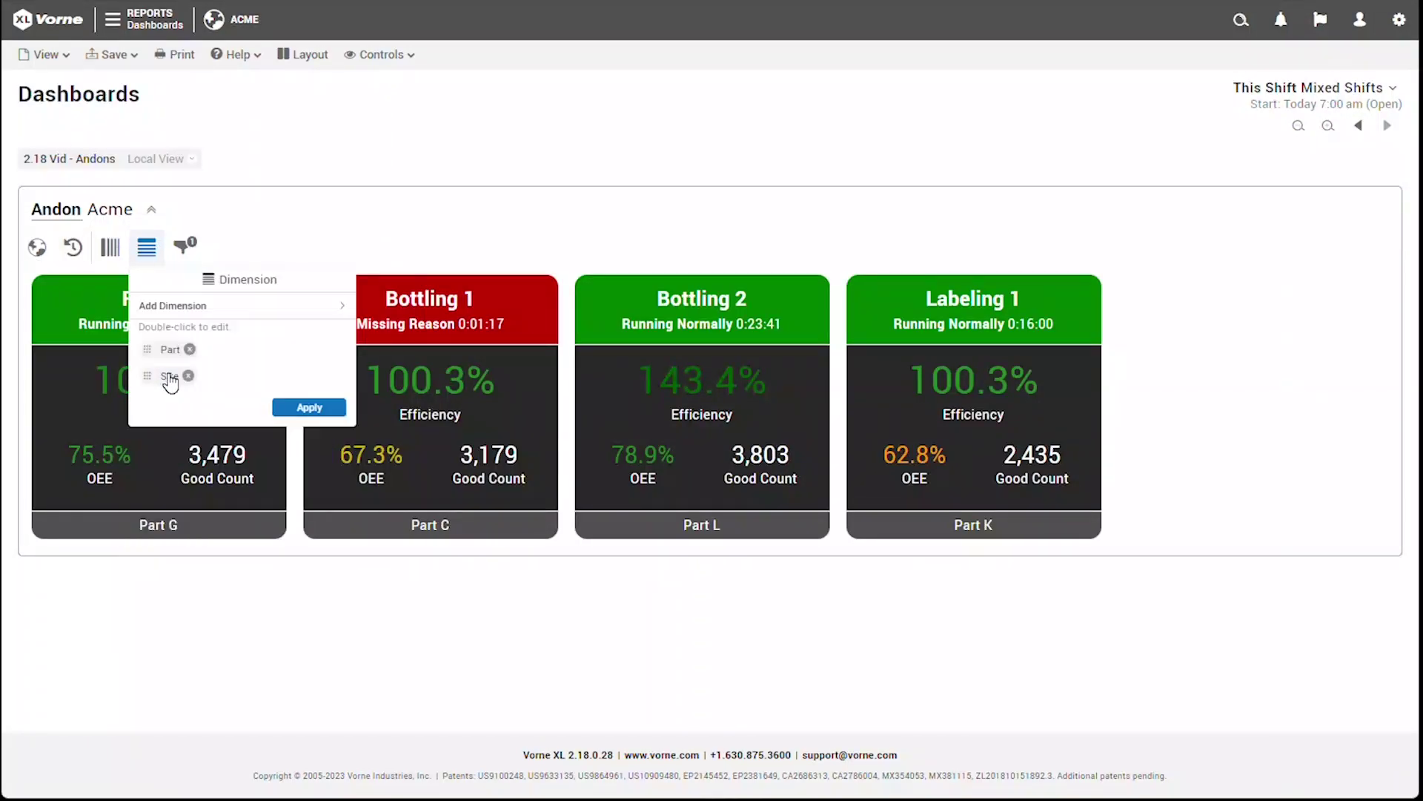
pyautogui.click(288, 410)
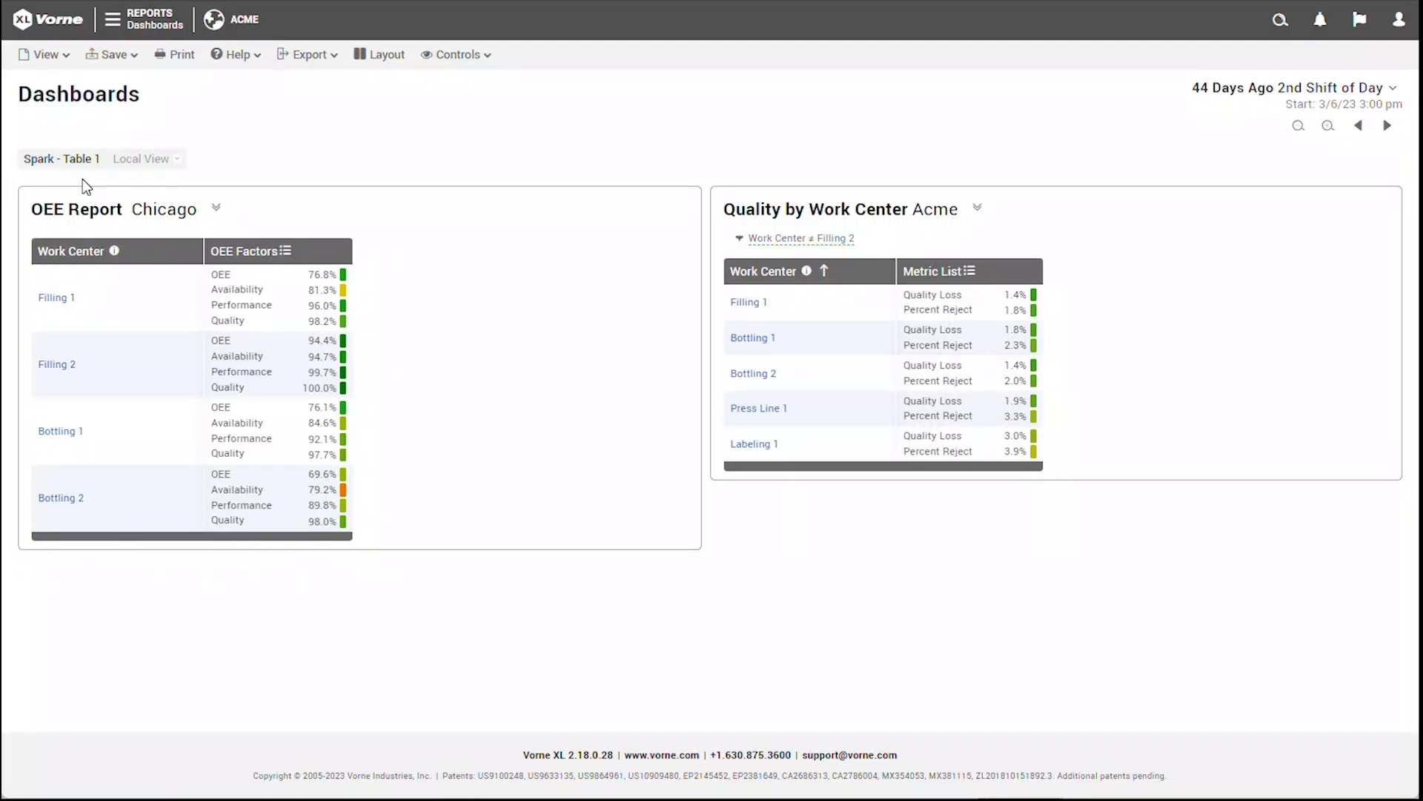
# Step: Add an Impact dimension column to the Chicago OEE Report, visualized as bars by Duration
pyautogui.click(219, 211)
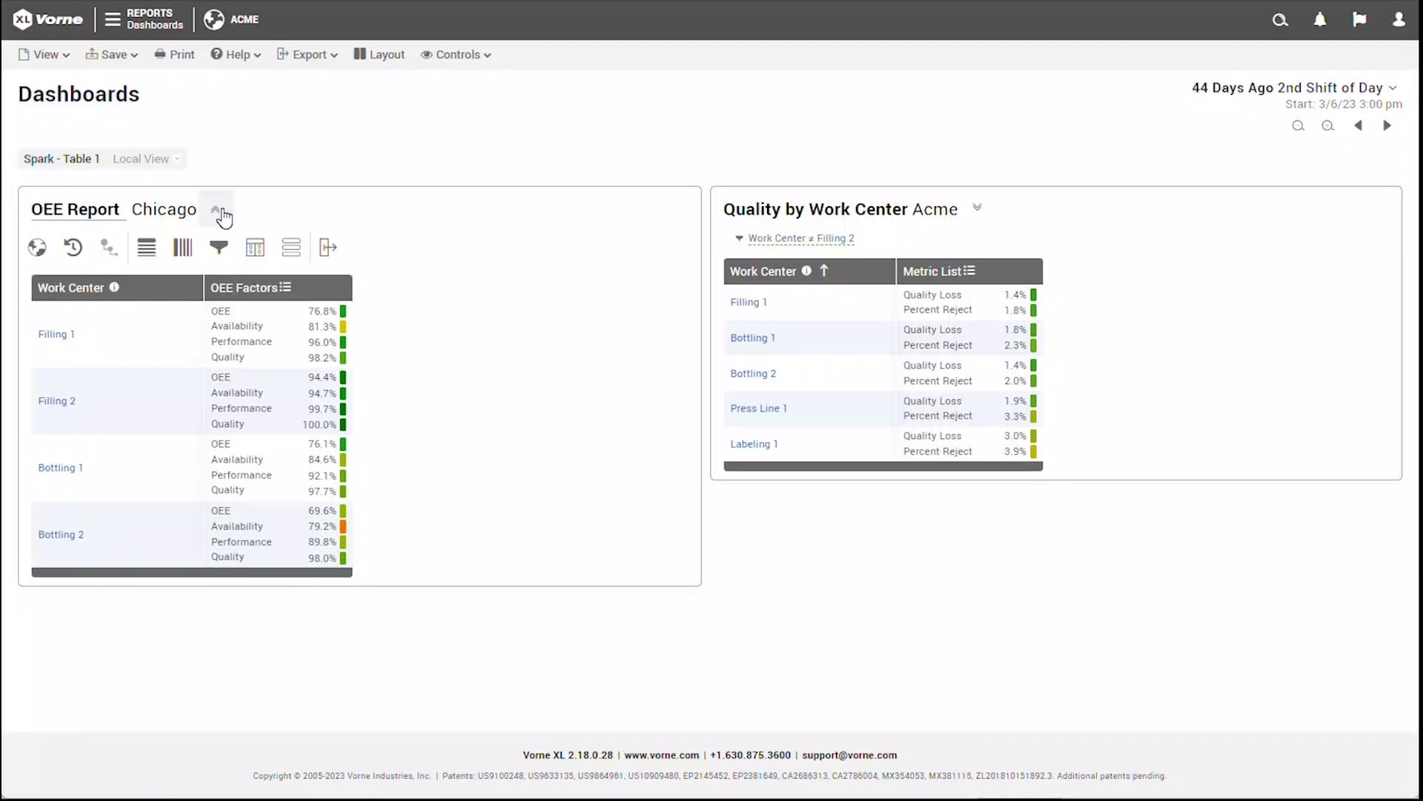
pyautogui.click(182, 247)
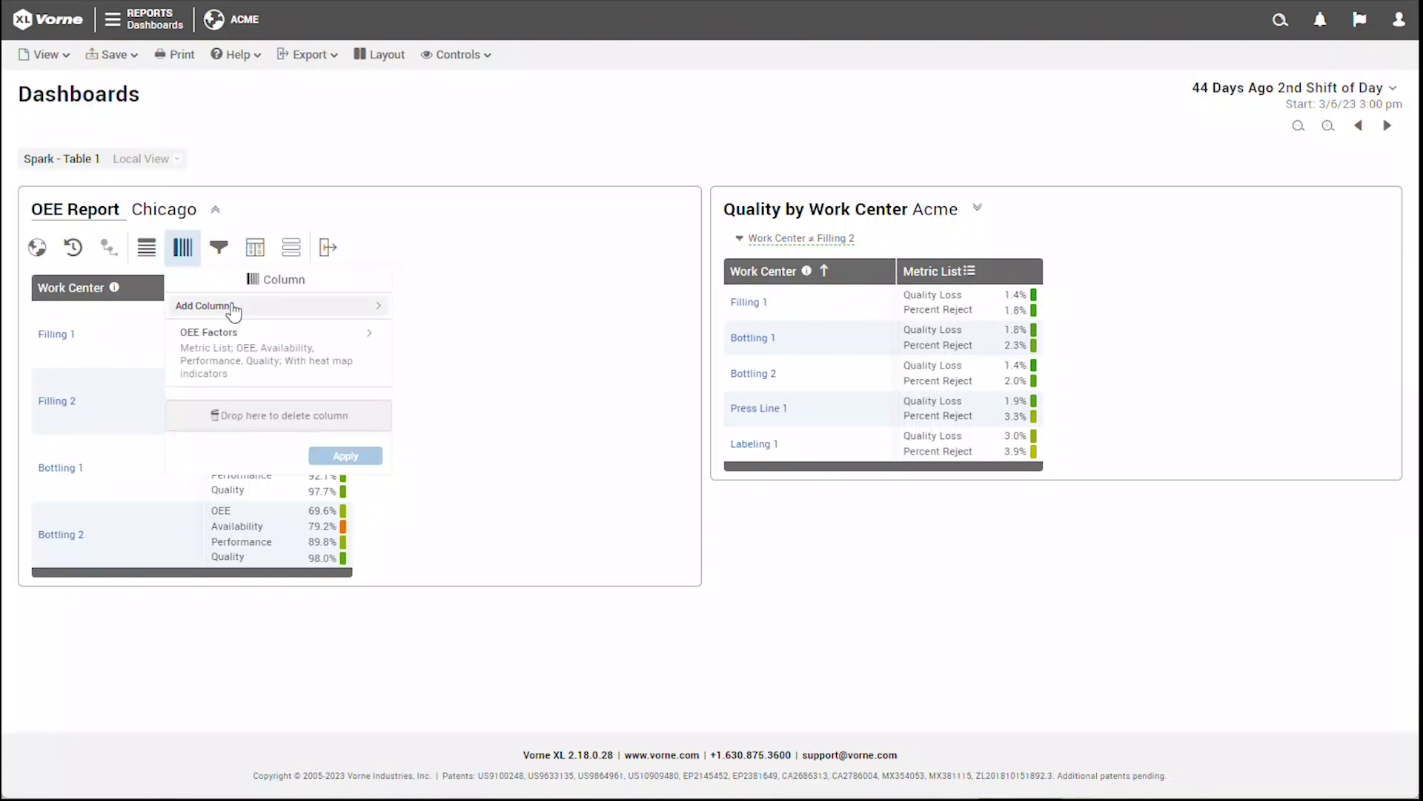
pyautogui.click(271, 310)
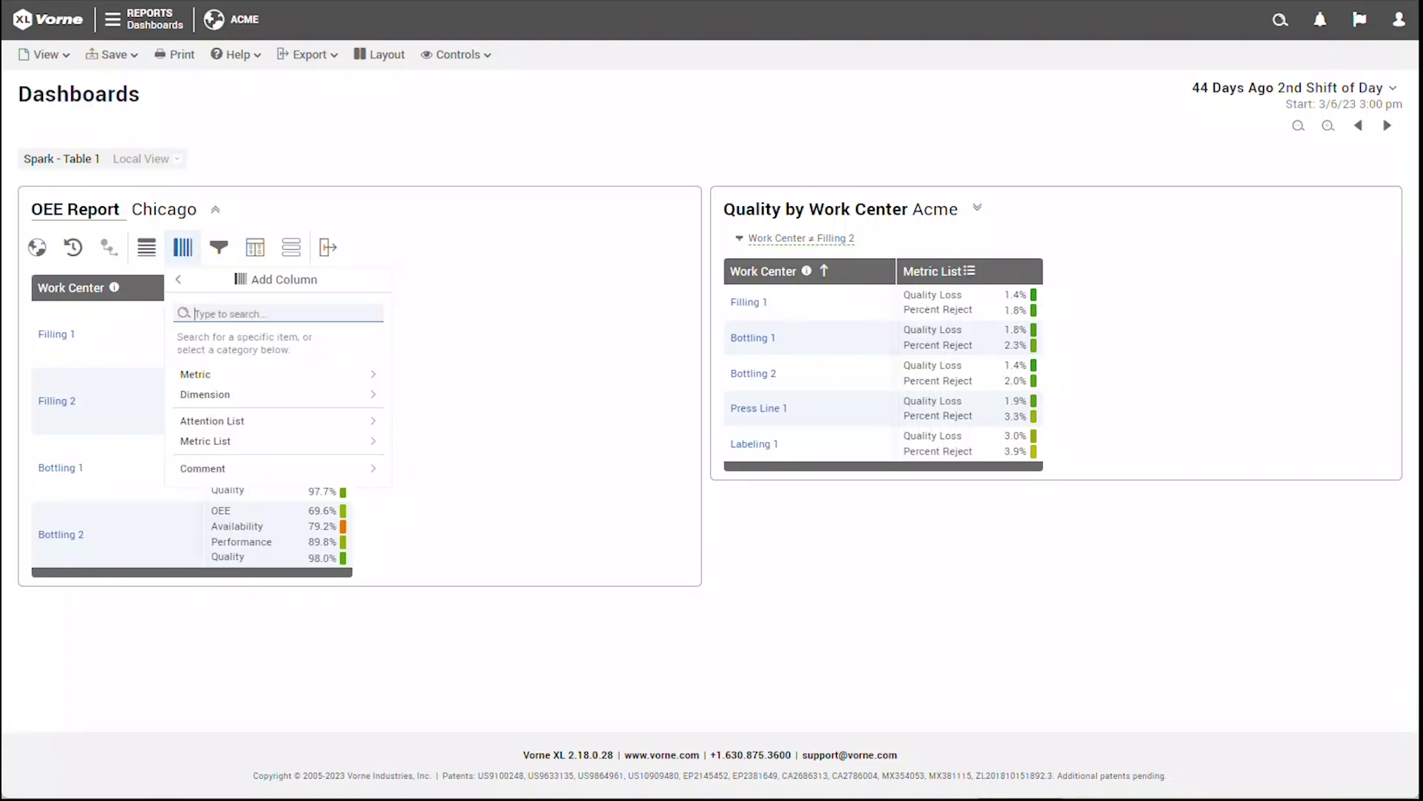
pyautogui.click(278, 400)
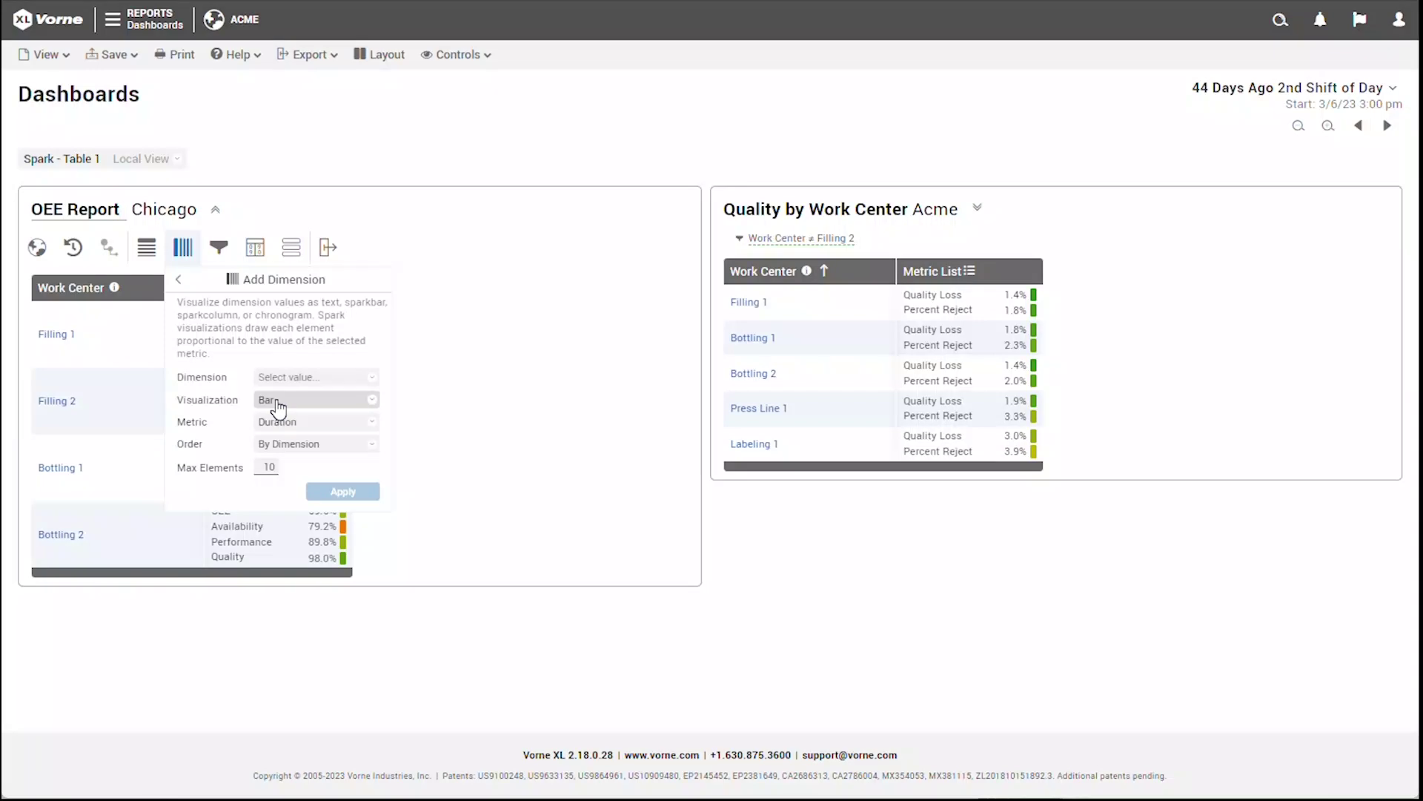
pyautogui.click(314, 376)
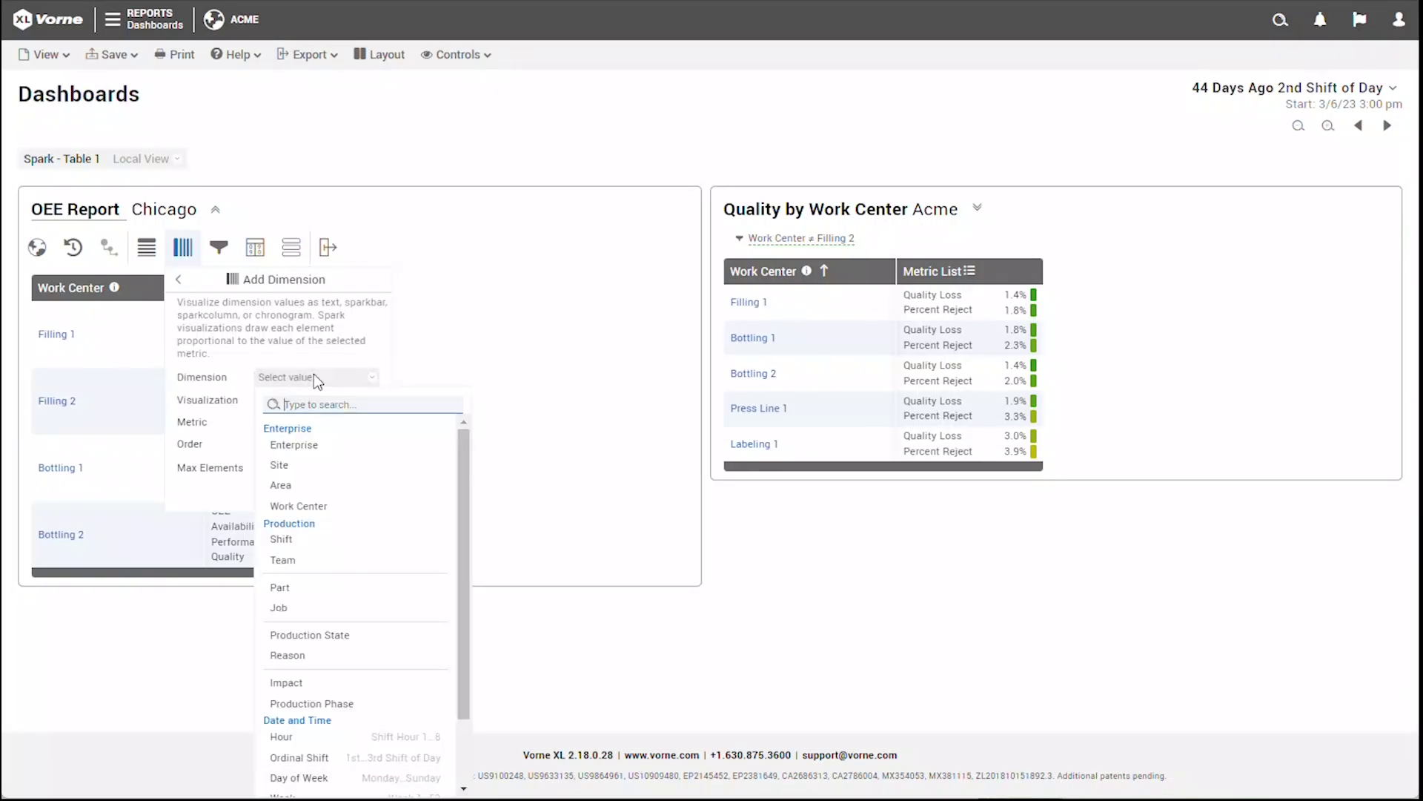
pyautogui.click(316, 683)
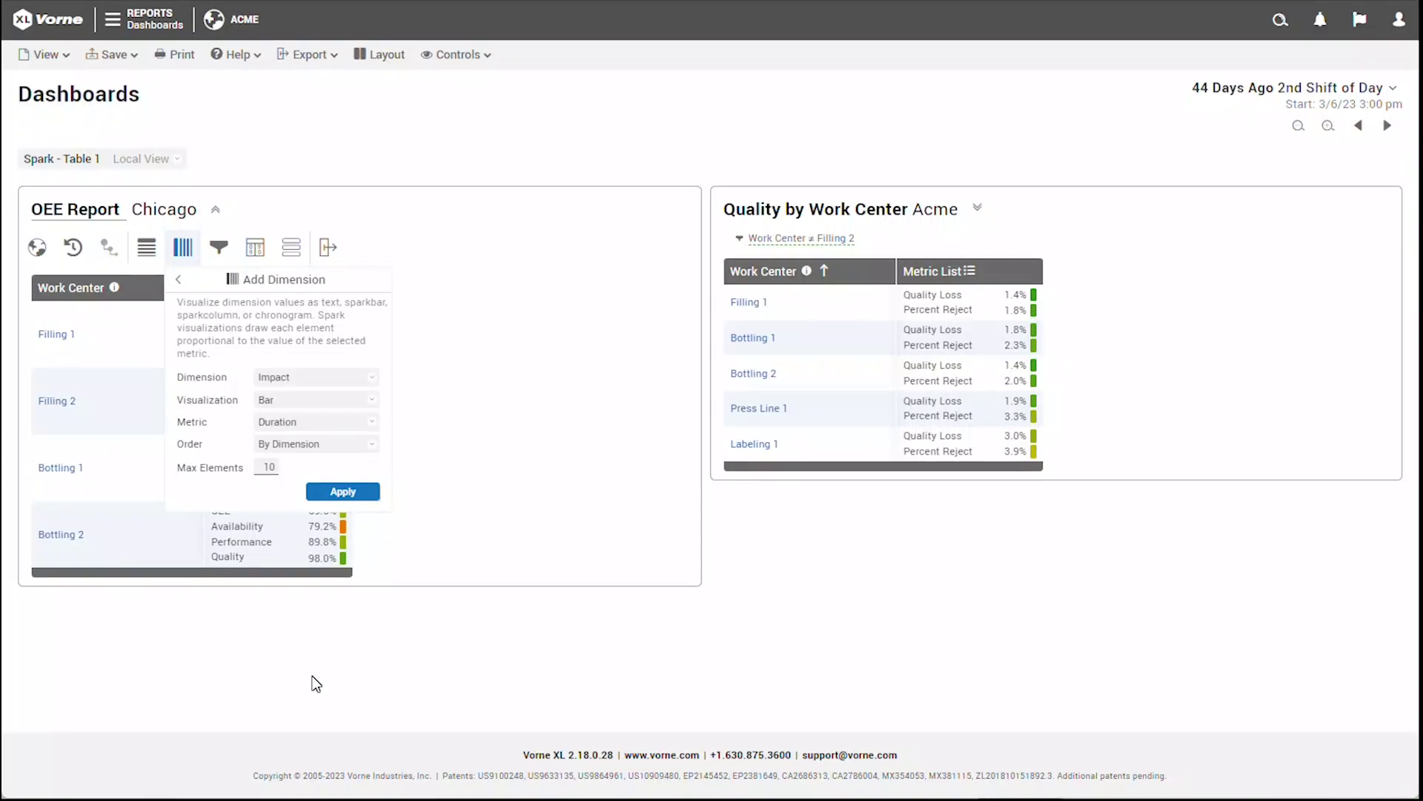
pyautogui.click(344, 492)
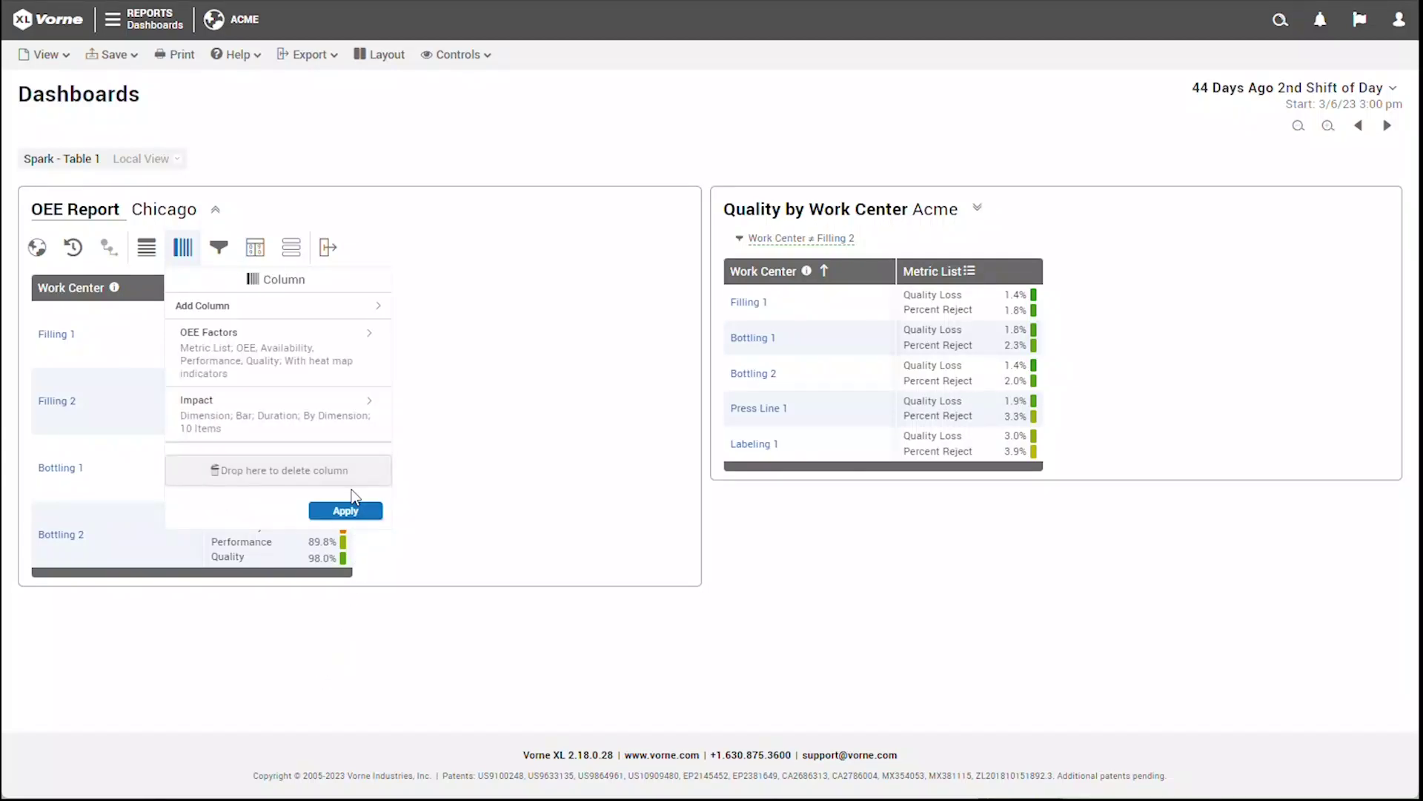
pyautogui.click(347, 511)
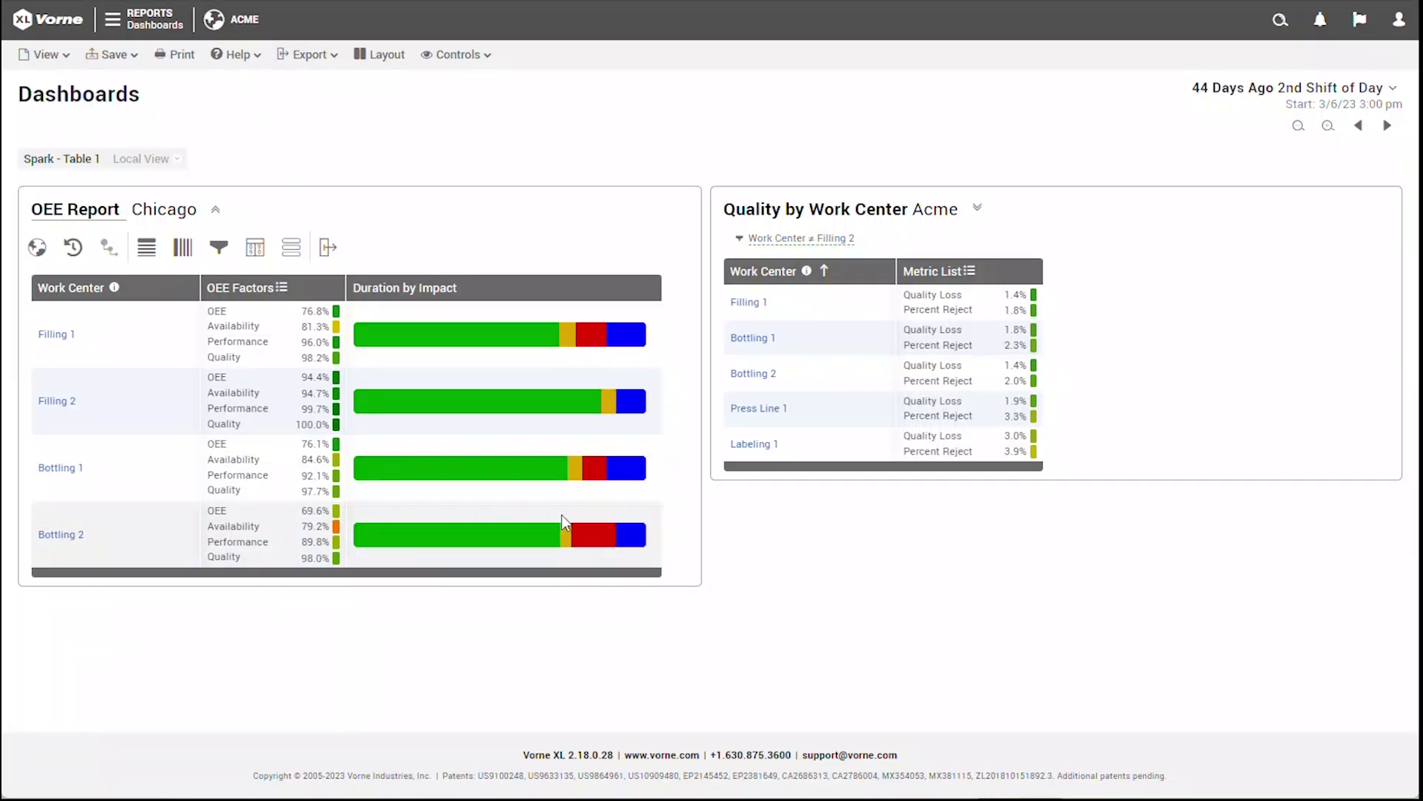
pyautogui.moveTo(589, 537)
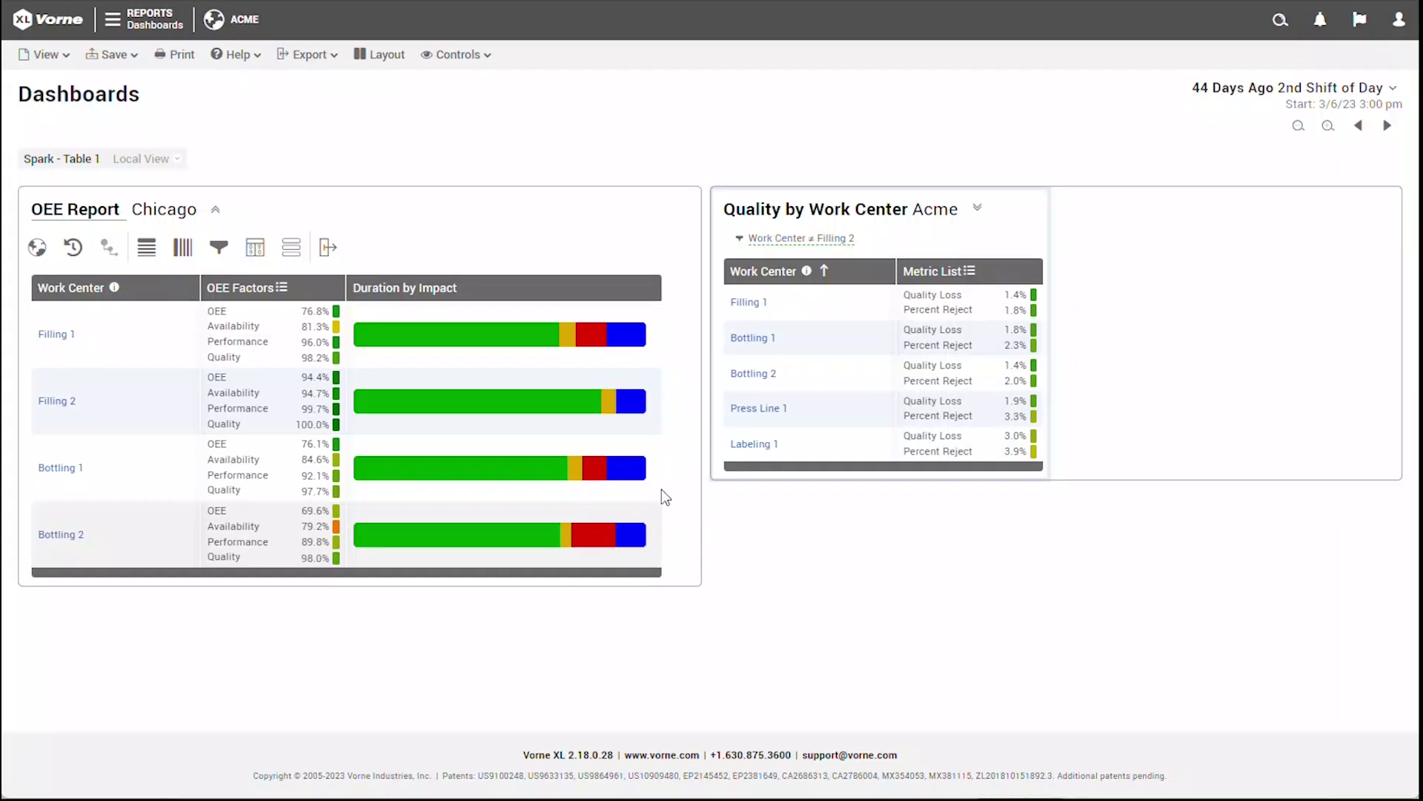
# Step: Add a Production Phase dimension column to Quality by Work Center, visualized as bars with Reject Count as the metric
pyautogui.click(974, 211)
pyautogui.click(875, 247)
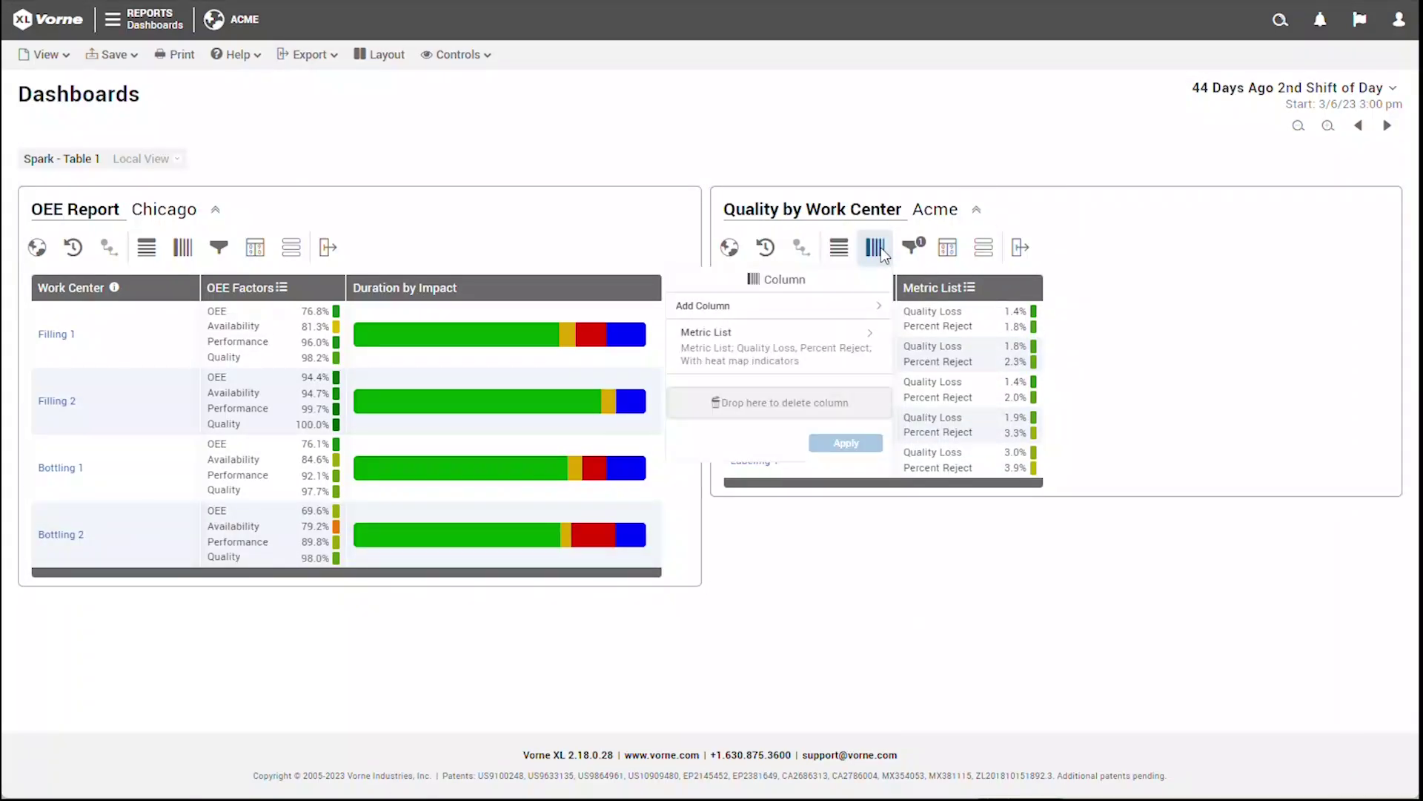
pyautogui.click(846, 313)
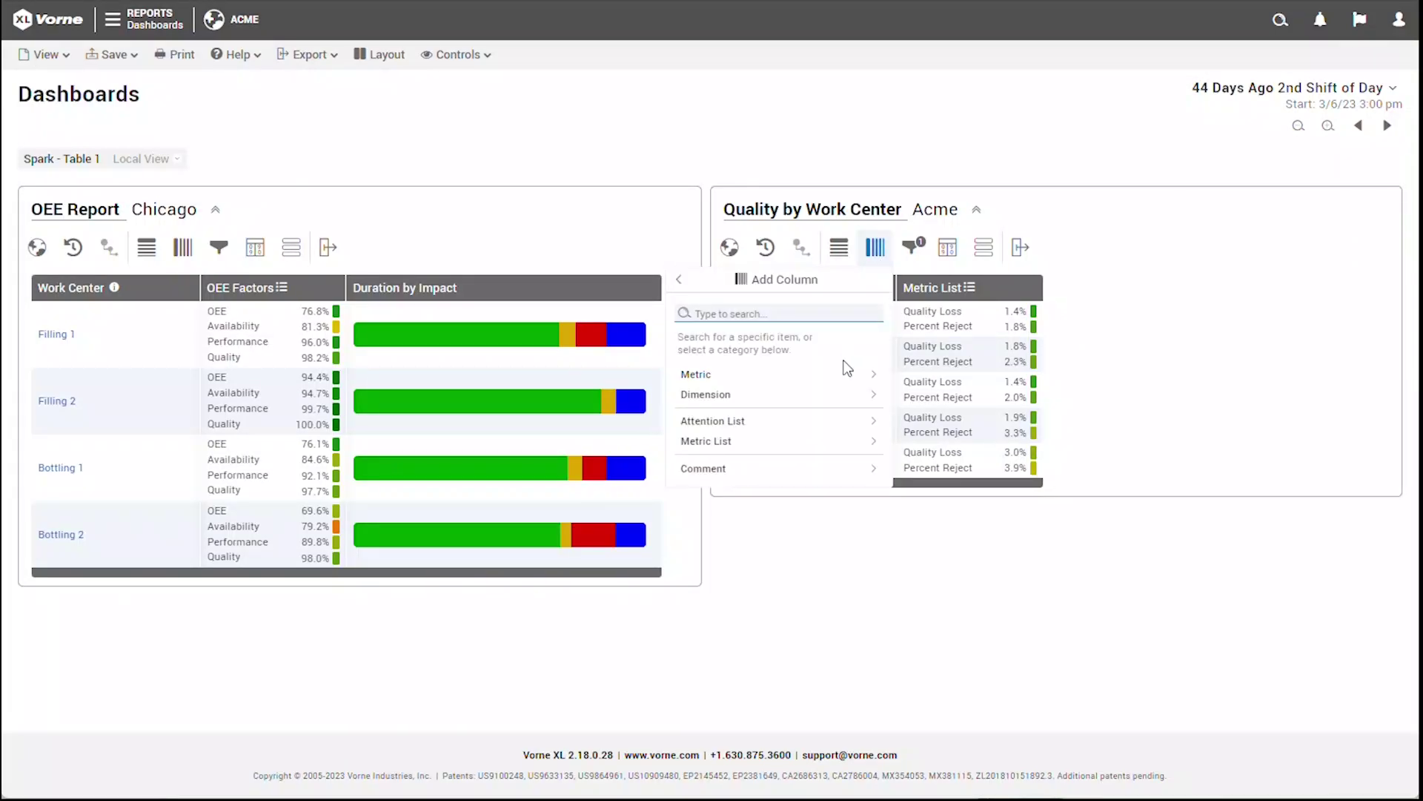
pyautogui.click(836, 396)
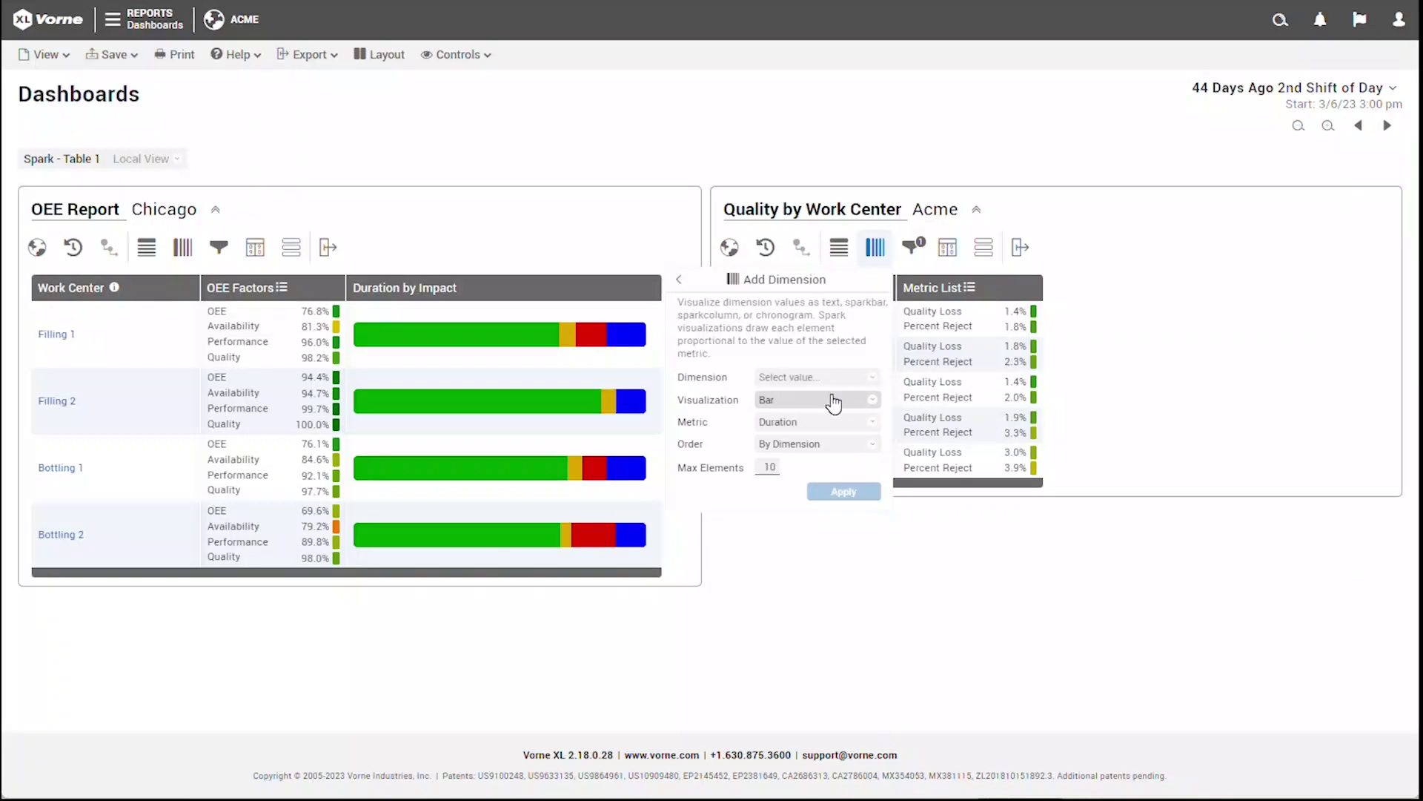
pyautogui.click(840, 382)
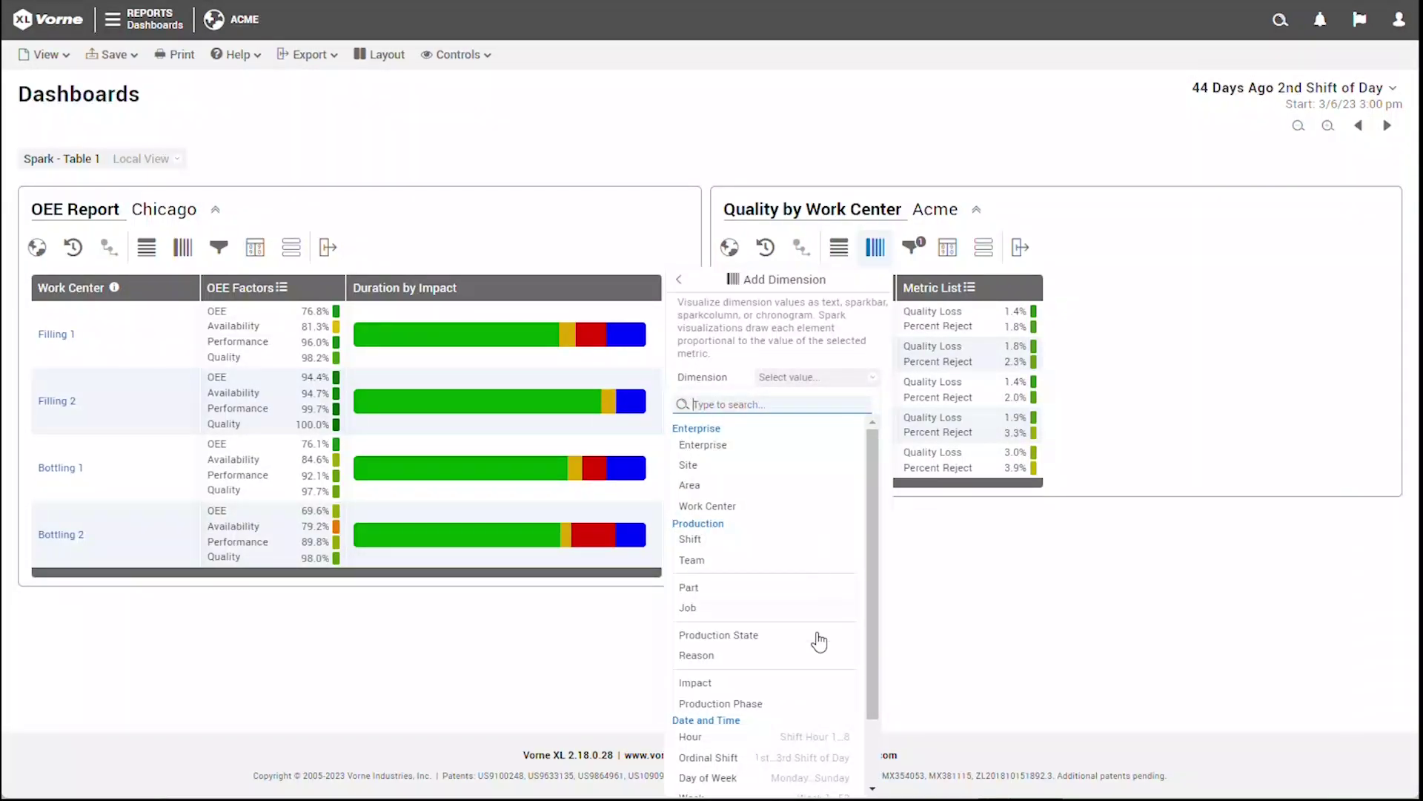
pyautogui.click(794, 704)
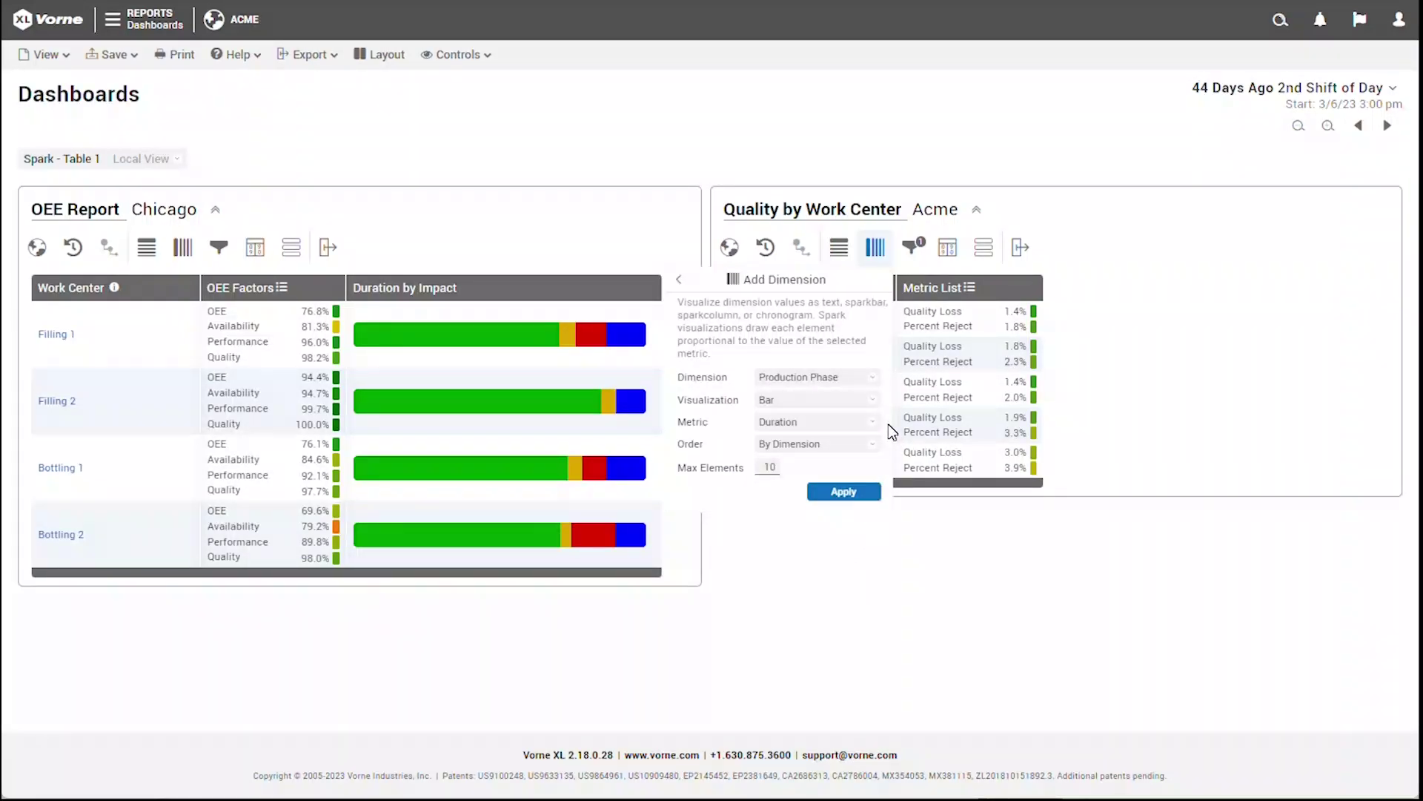
pyautogui.press('r')
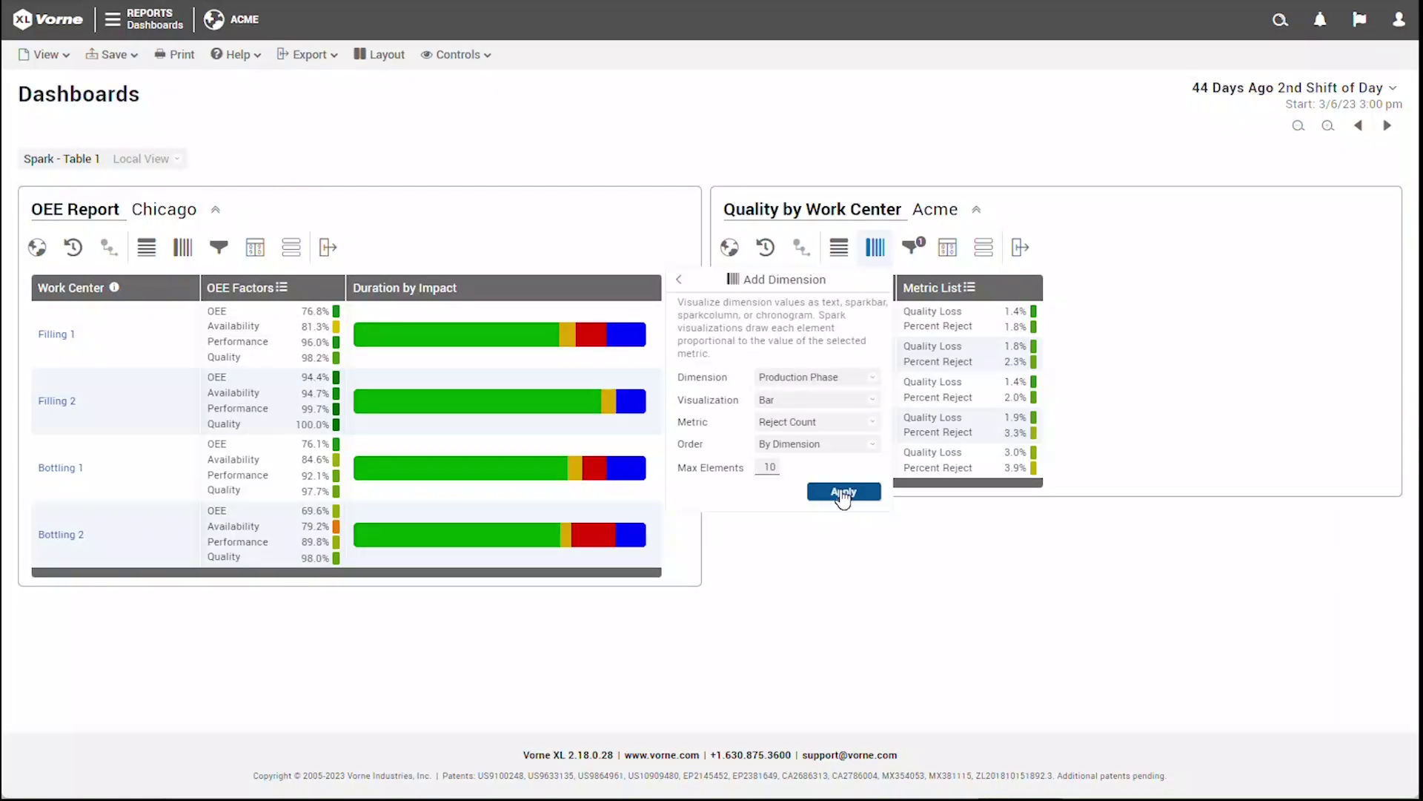
pyautogui.click(842, 496)
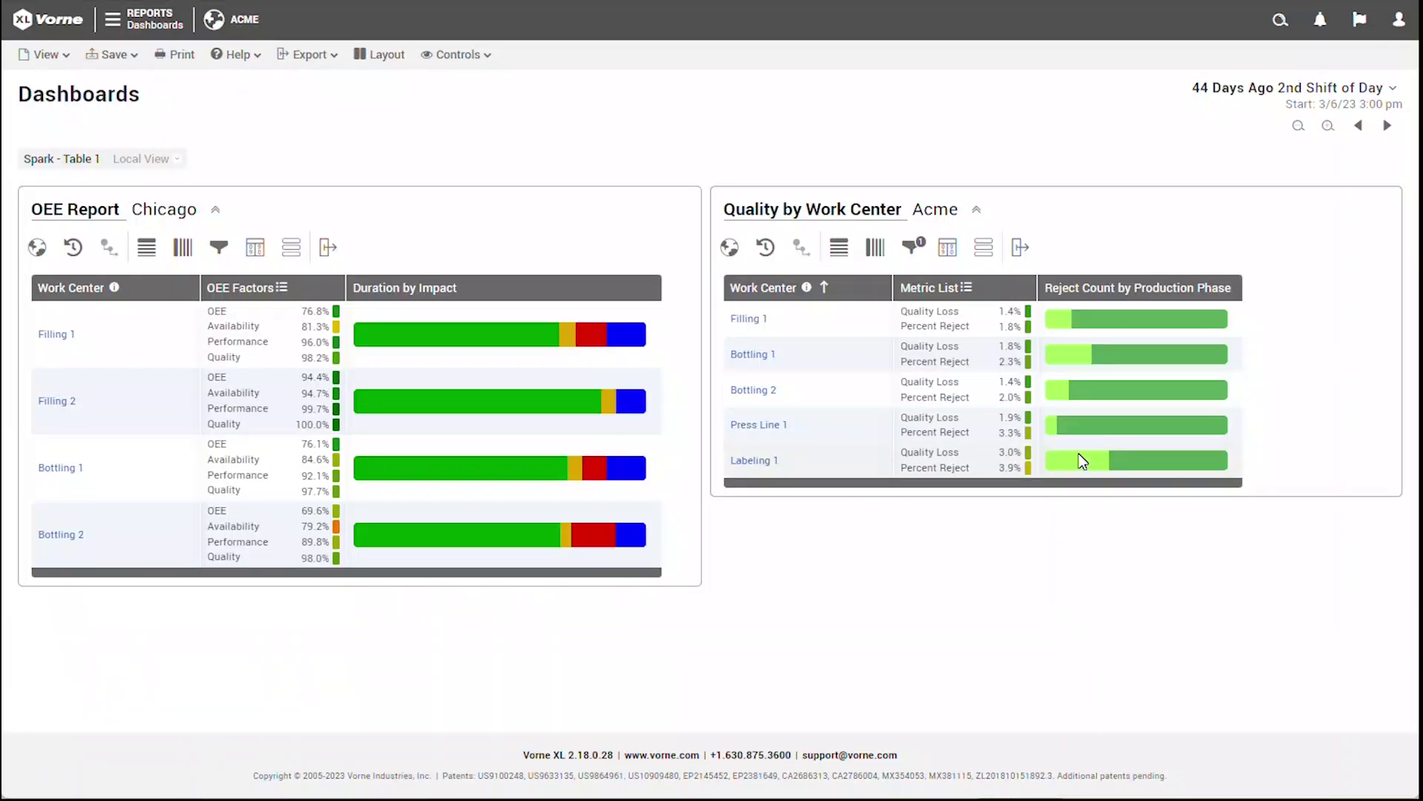
pyautogui.moveTo(1082, 461)
# Step: Set up another dimension column in Quality by Work Center for Hour, using the Column visualization
pyautogui.click(876, 247)
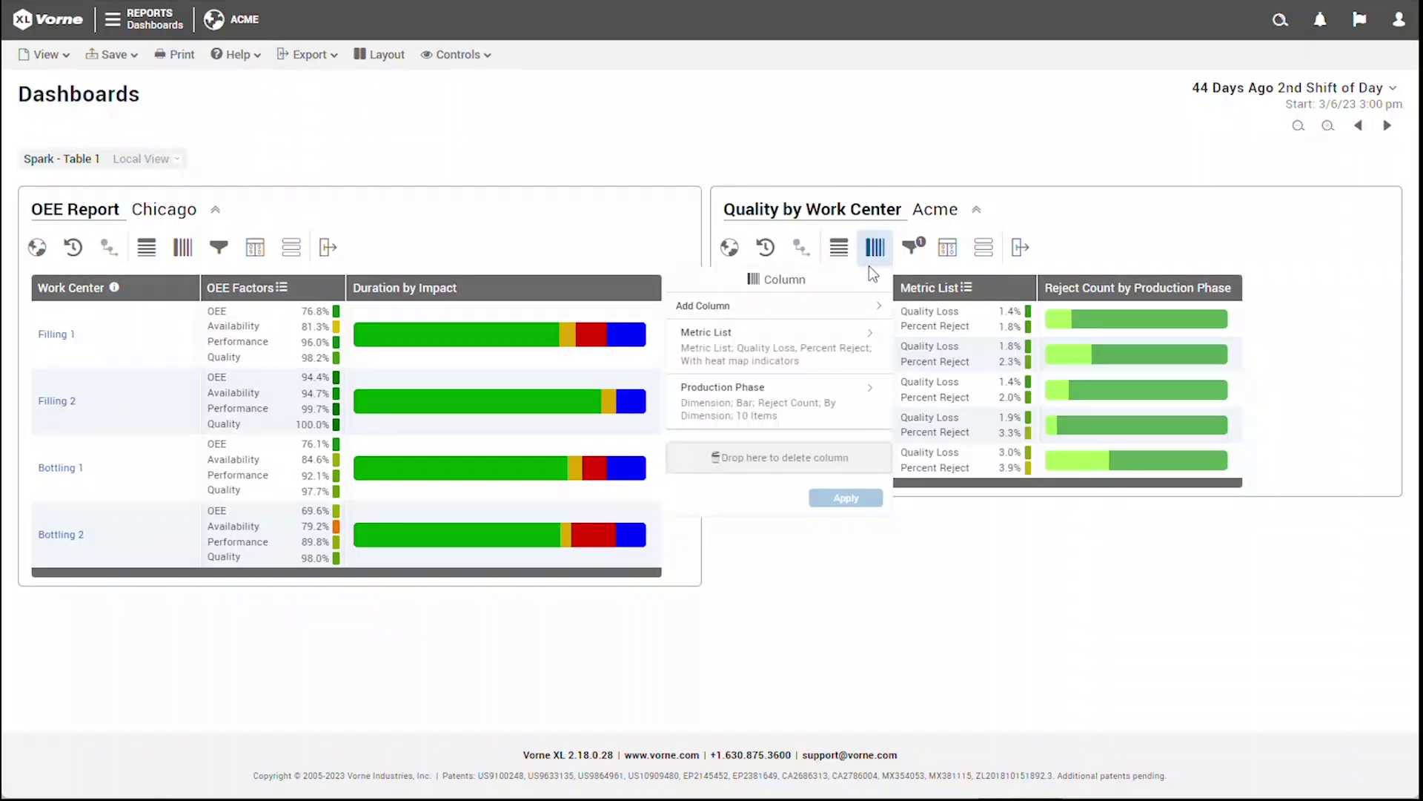
pyautogui.click(839, 304)
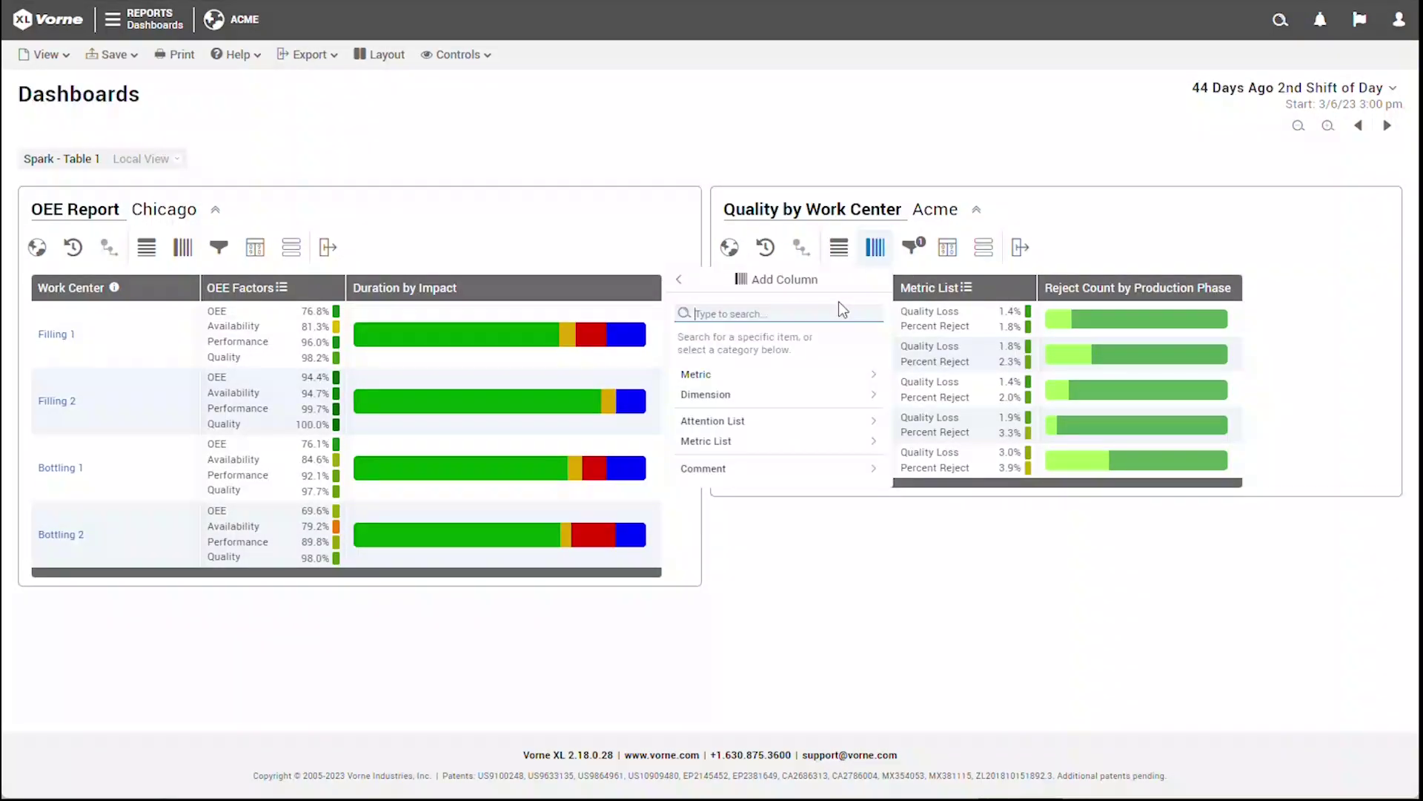
pyautogui.click(786, 394)
pyautogui.click(855, 380)
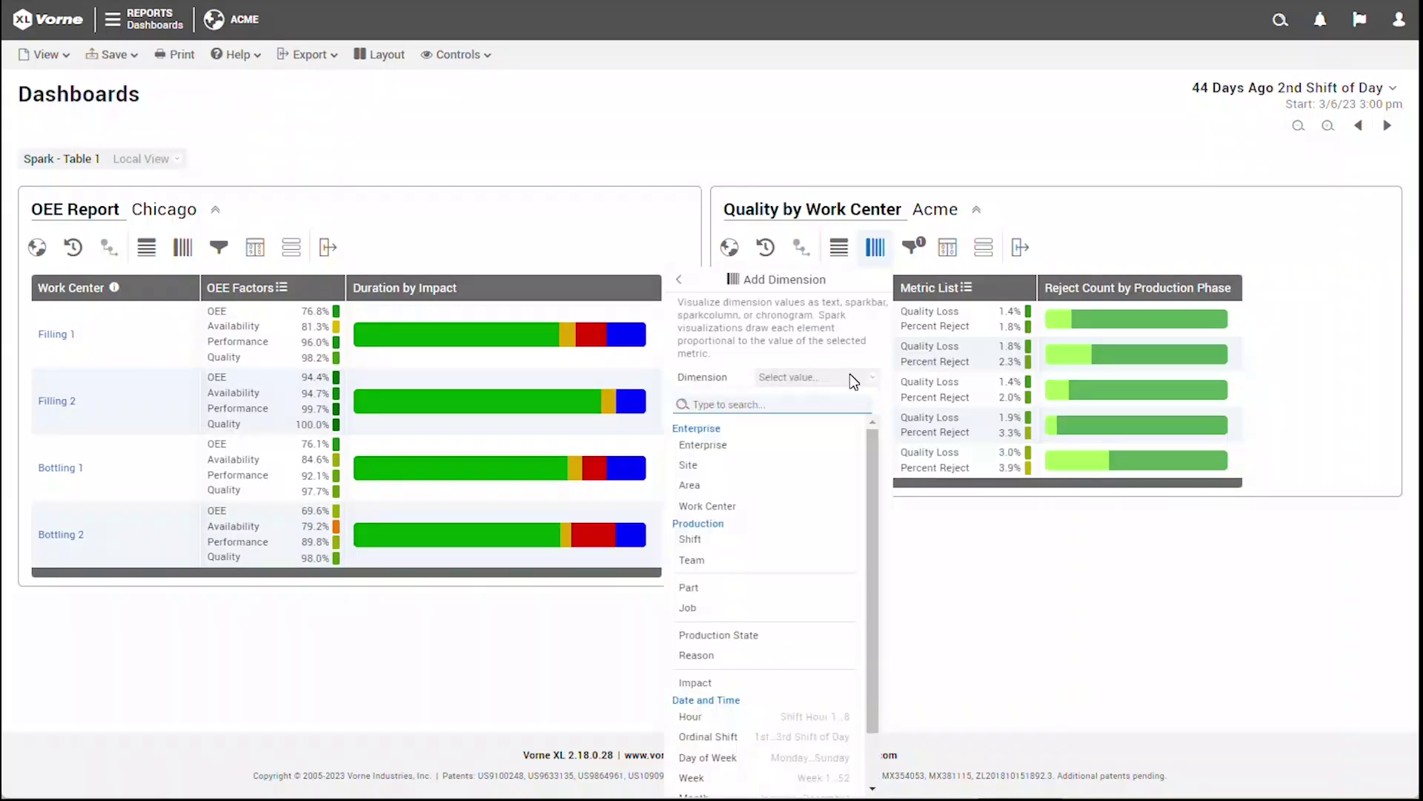
pyautogui.click(821, 717)
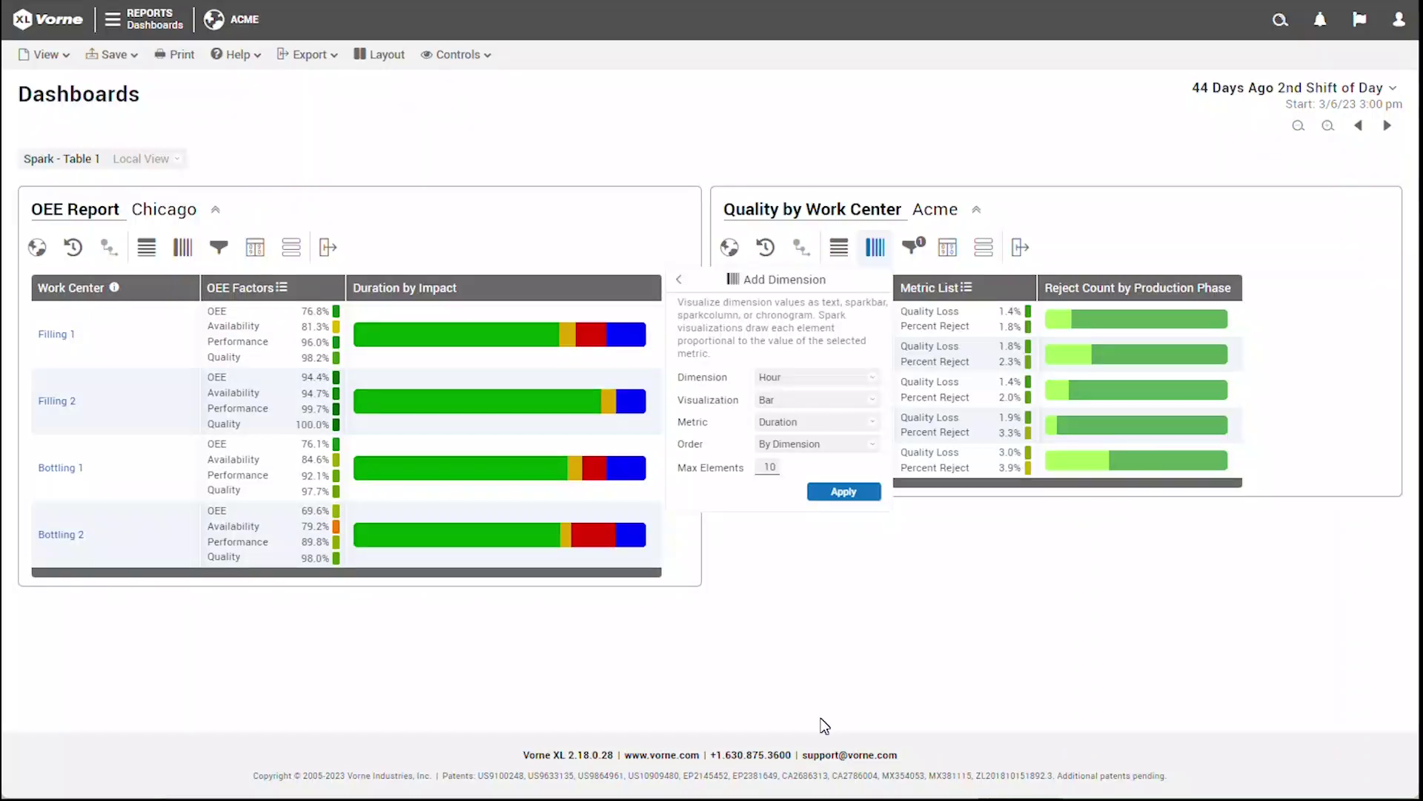
pyautogui.click(871, 401)
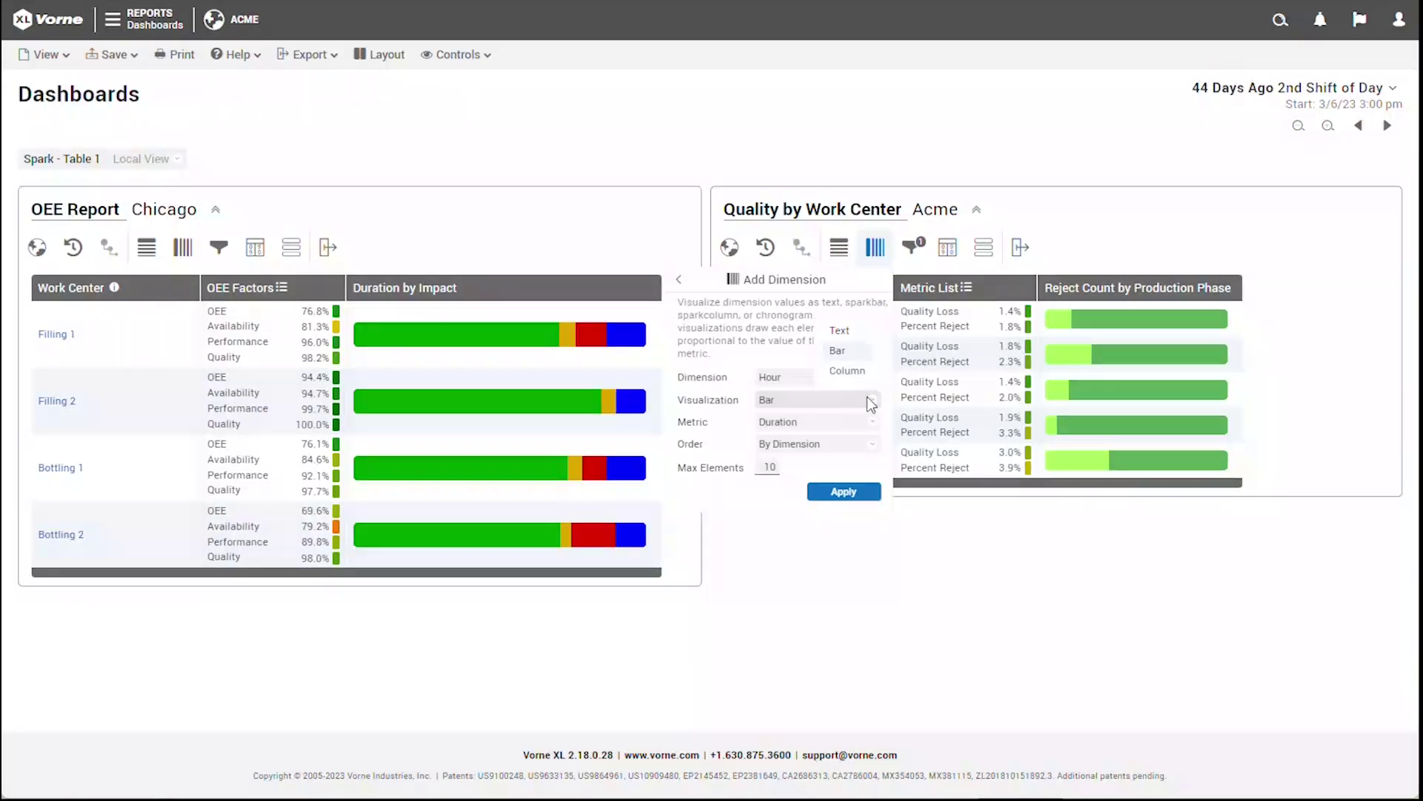
pyautogui.click(851, 371)
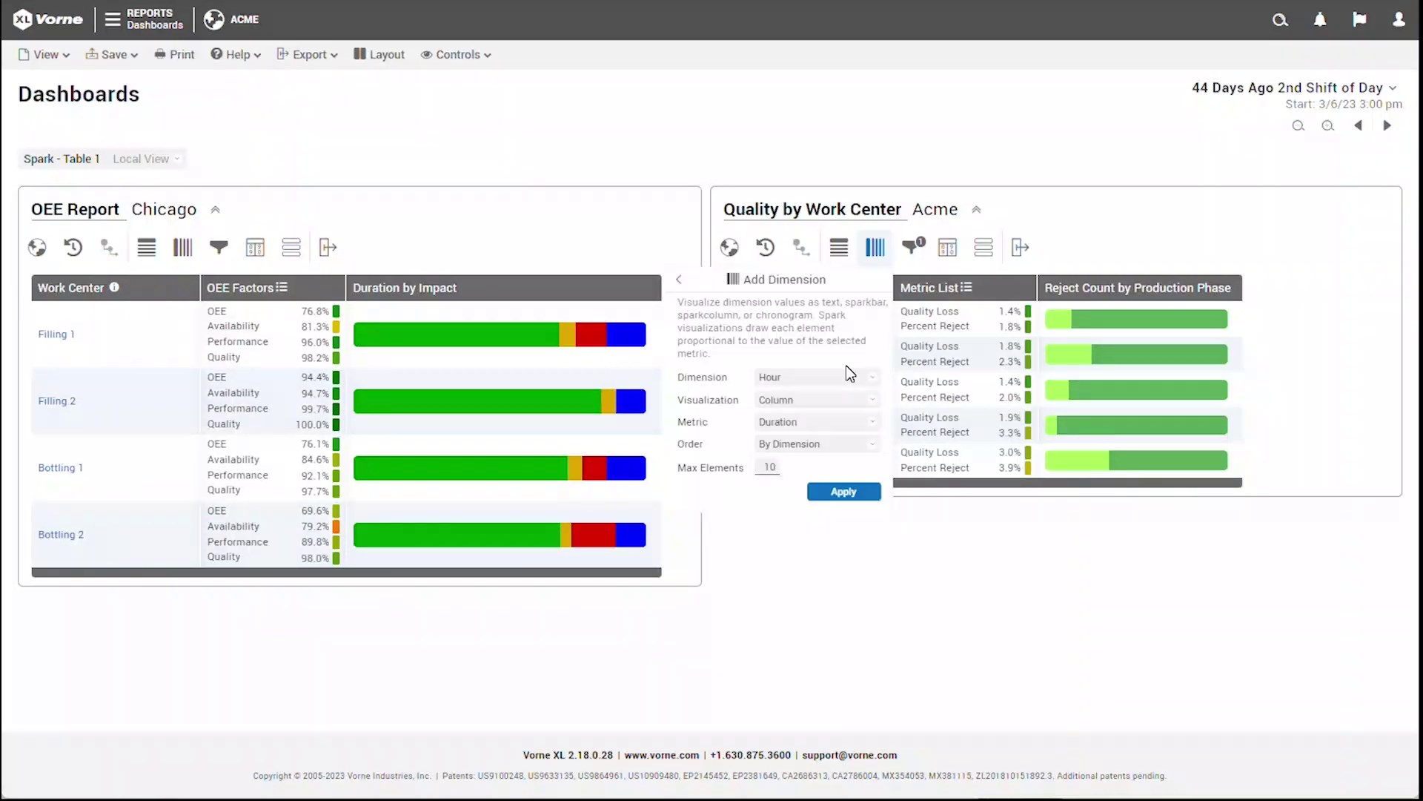
# Step: Set the Hour column's metric to Percent Reject with a maximum of 8 elements and apply it to the table
pyautogui.click(858, 425)
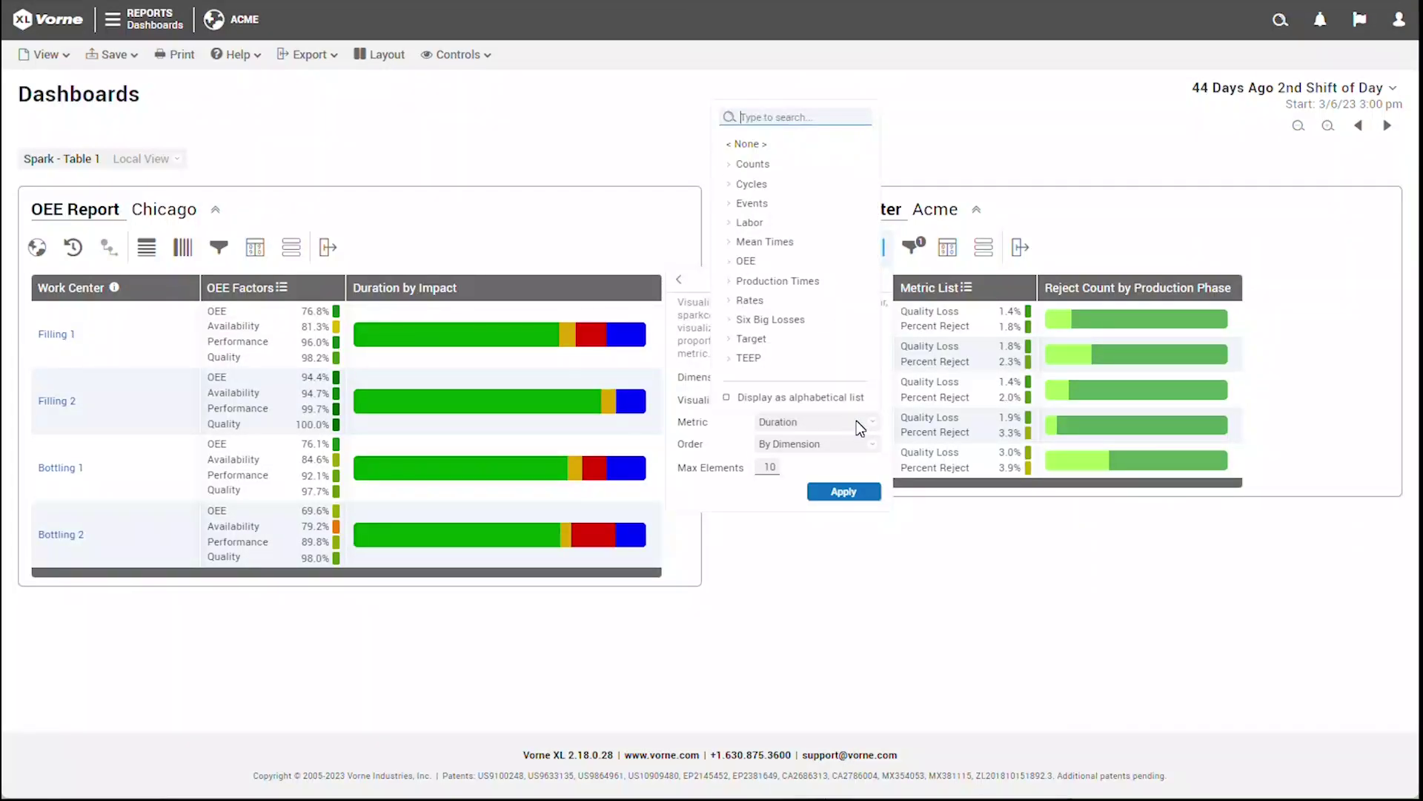
pyautogui.write('Percent reject')
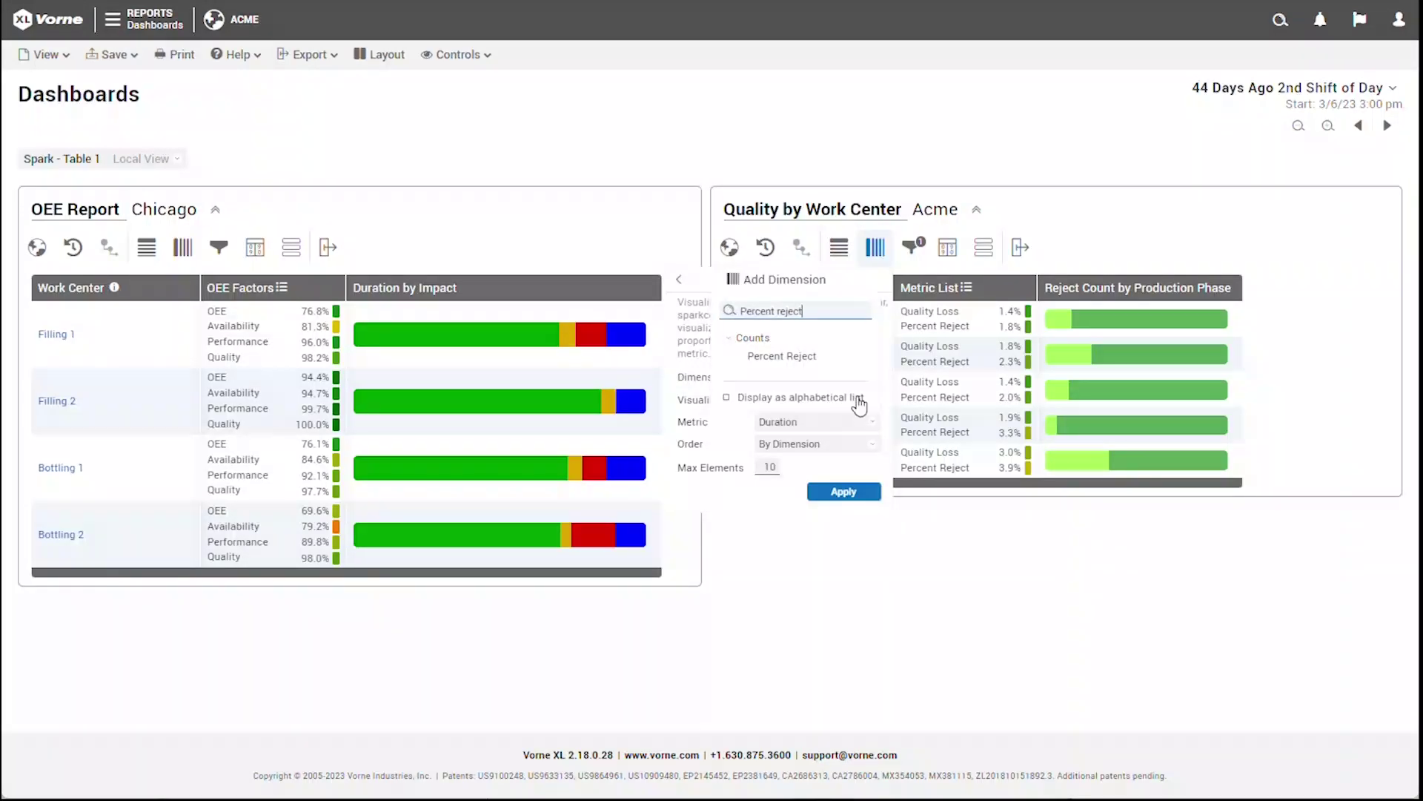
pyautogui.click(842, 371)
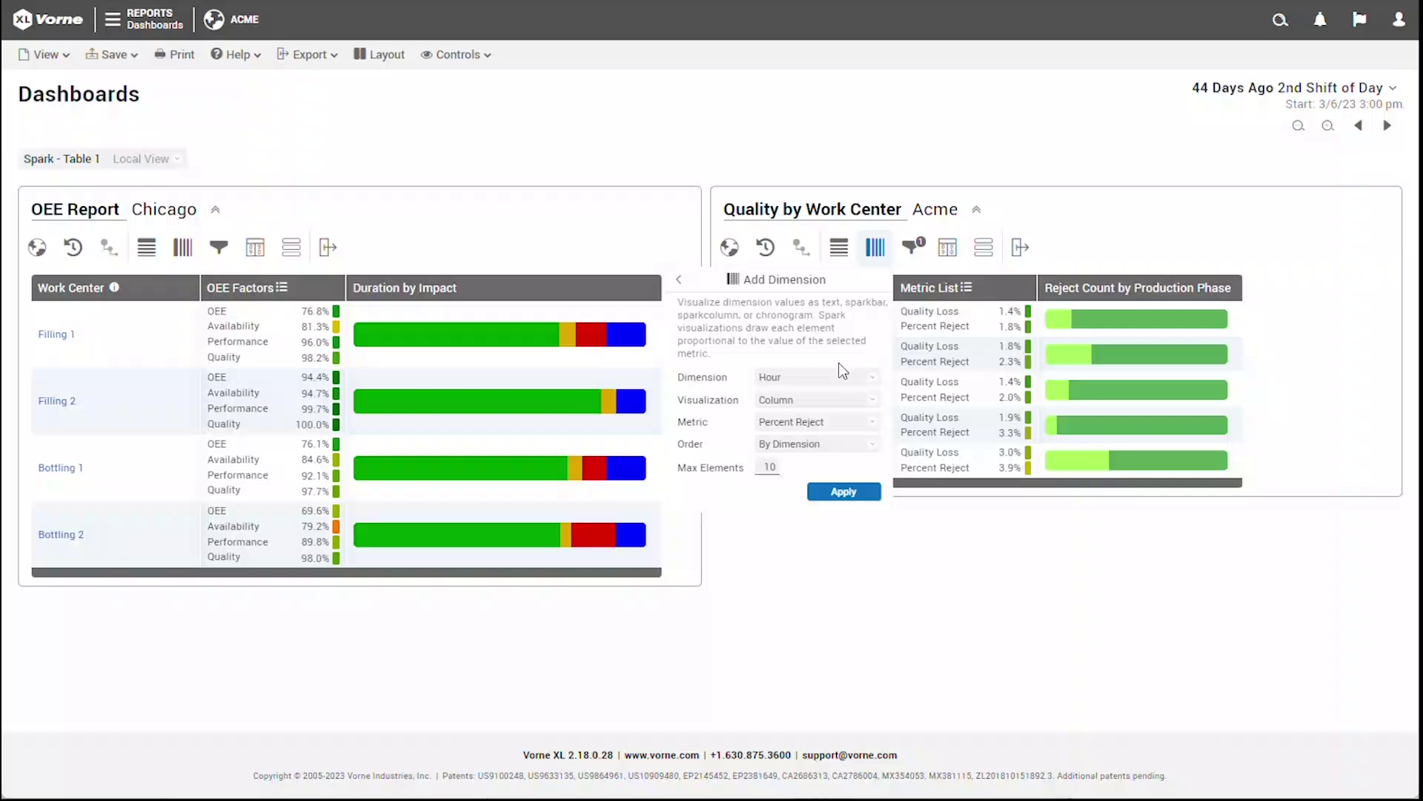
pyautogui.doubleClick(771, 467)
pyautogui.write('8')
pyautogui.click(850, 492)
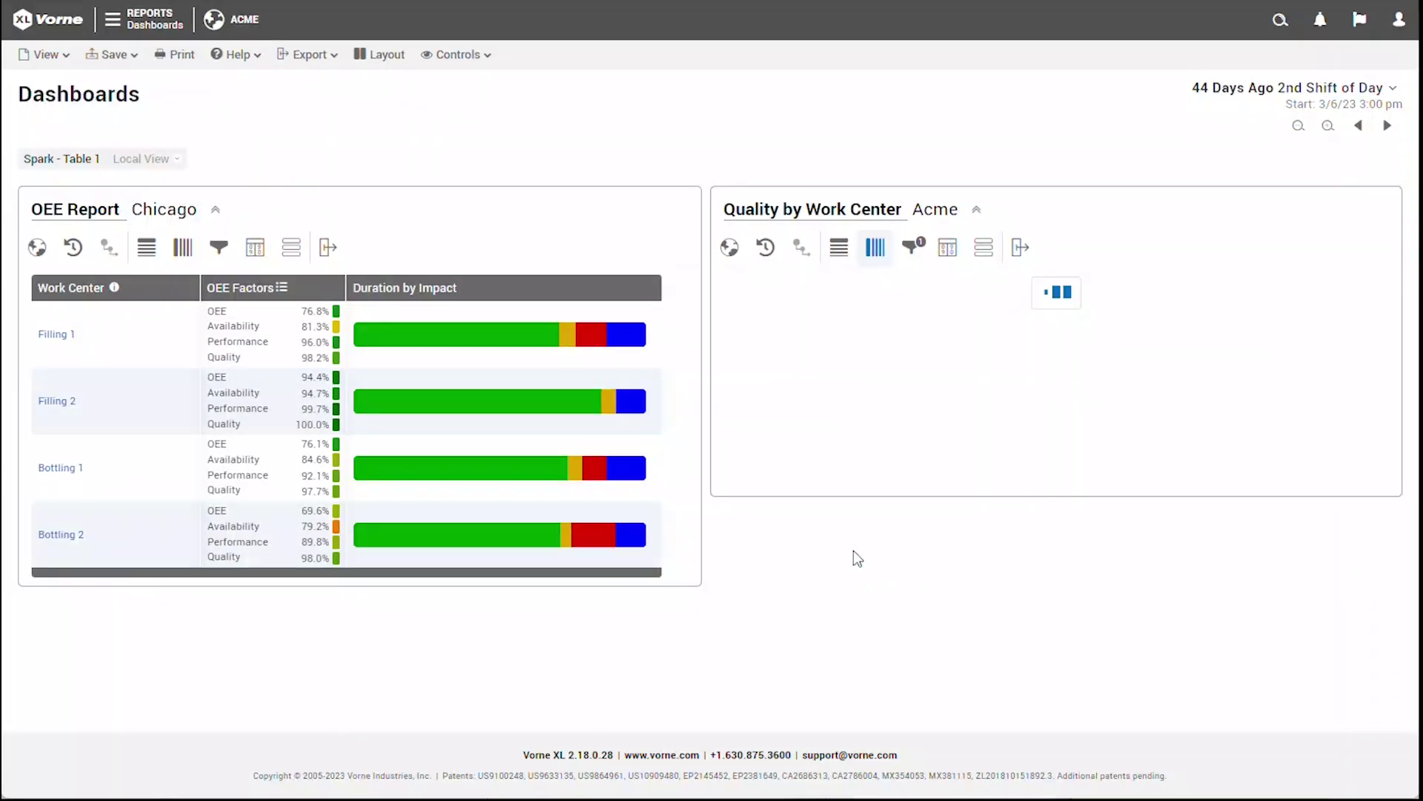
pyautogui.click(846, 553)
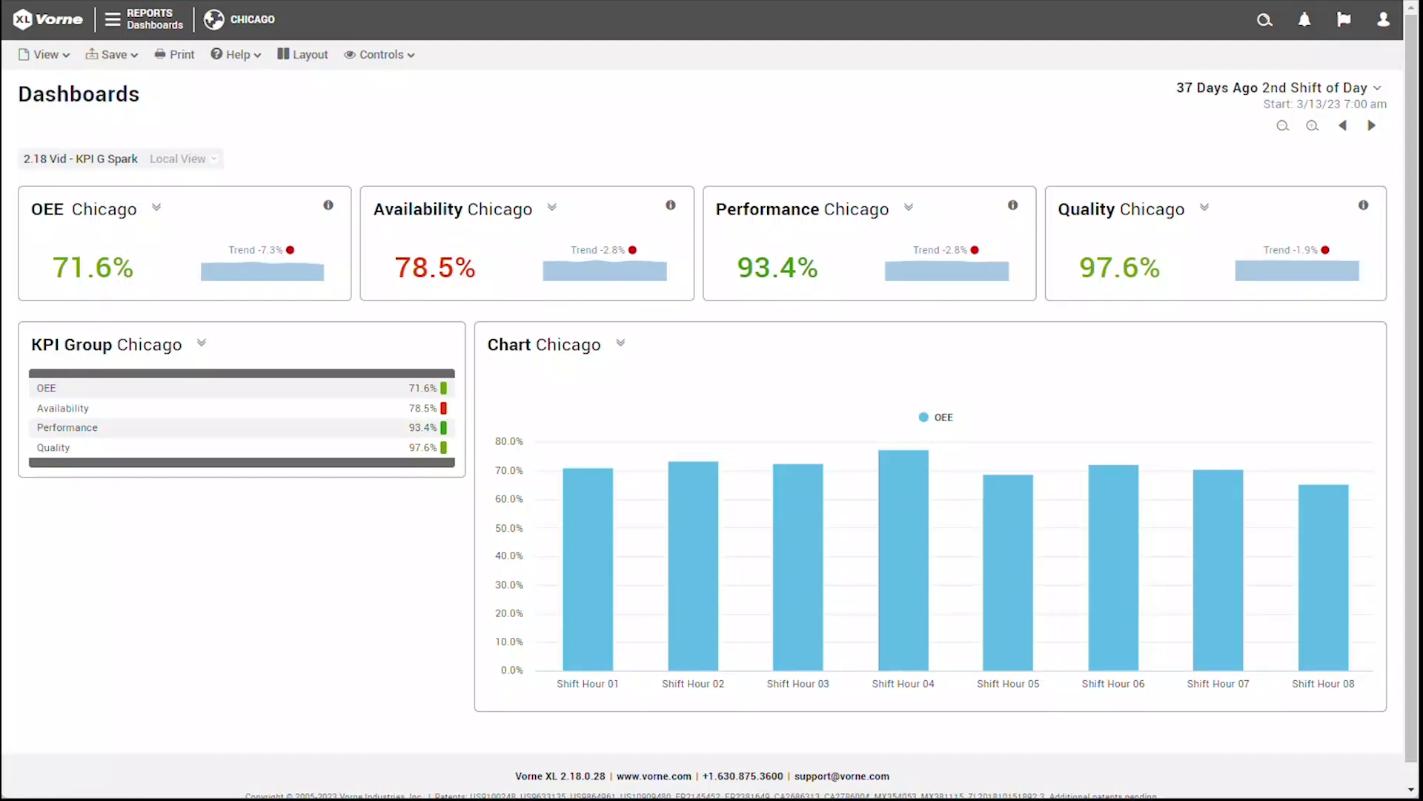
# Step: Add a Reason dimension row to the Chicago KPI Group using the Chronogram visualization and apply it
pyautogui.click(202, 344)
pyautogui.click(111, 383)
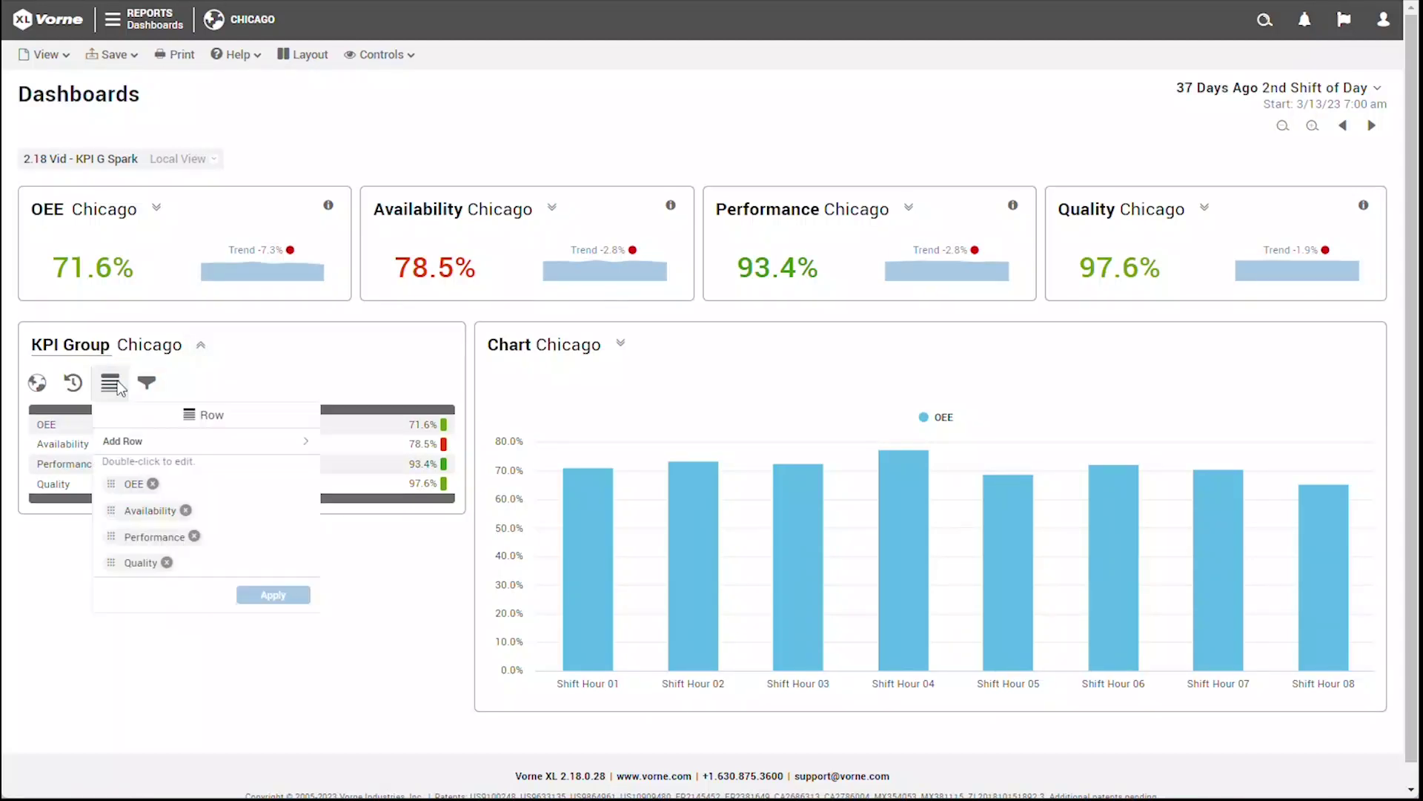
pyautogui.click(151, 436)
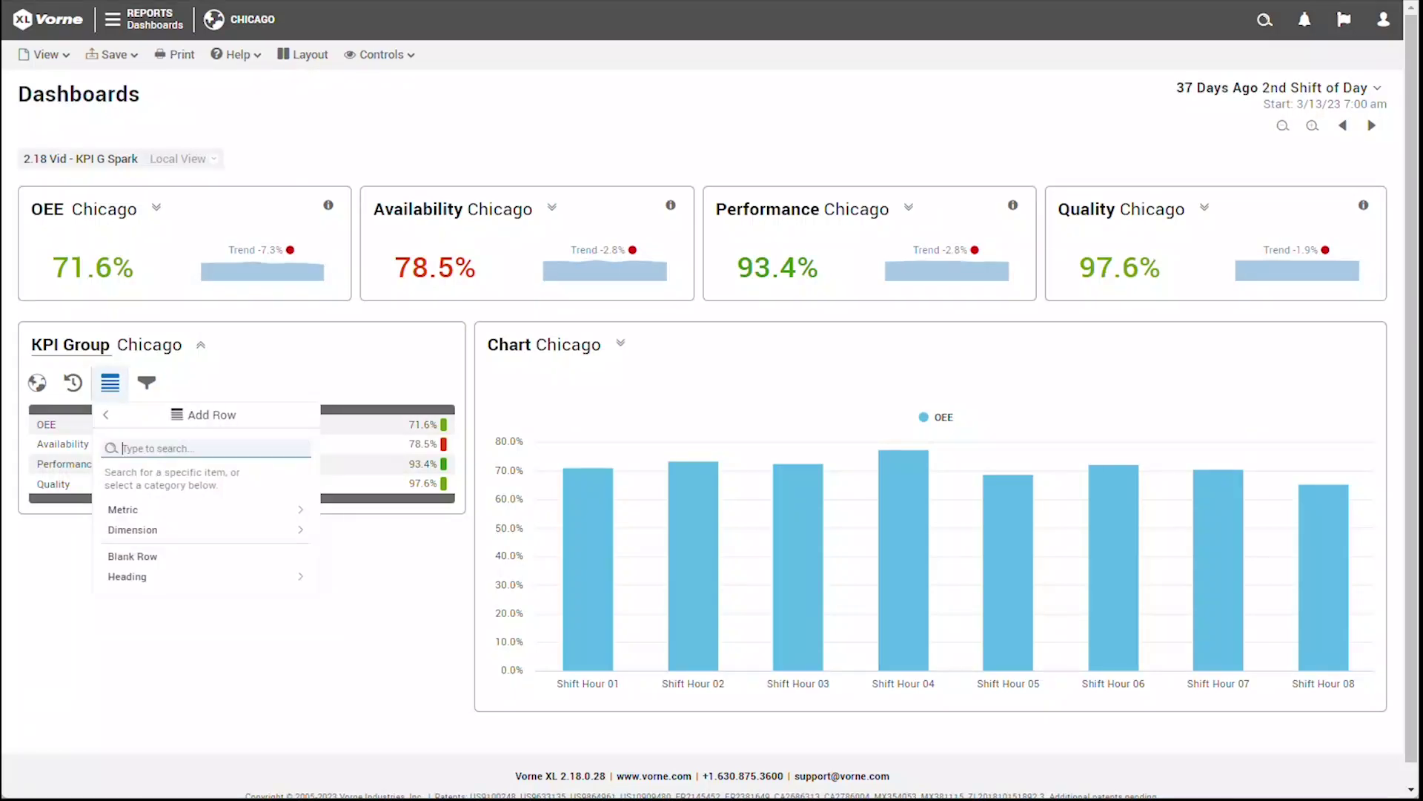
pyautogui.click(175, 531)
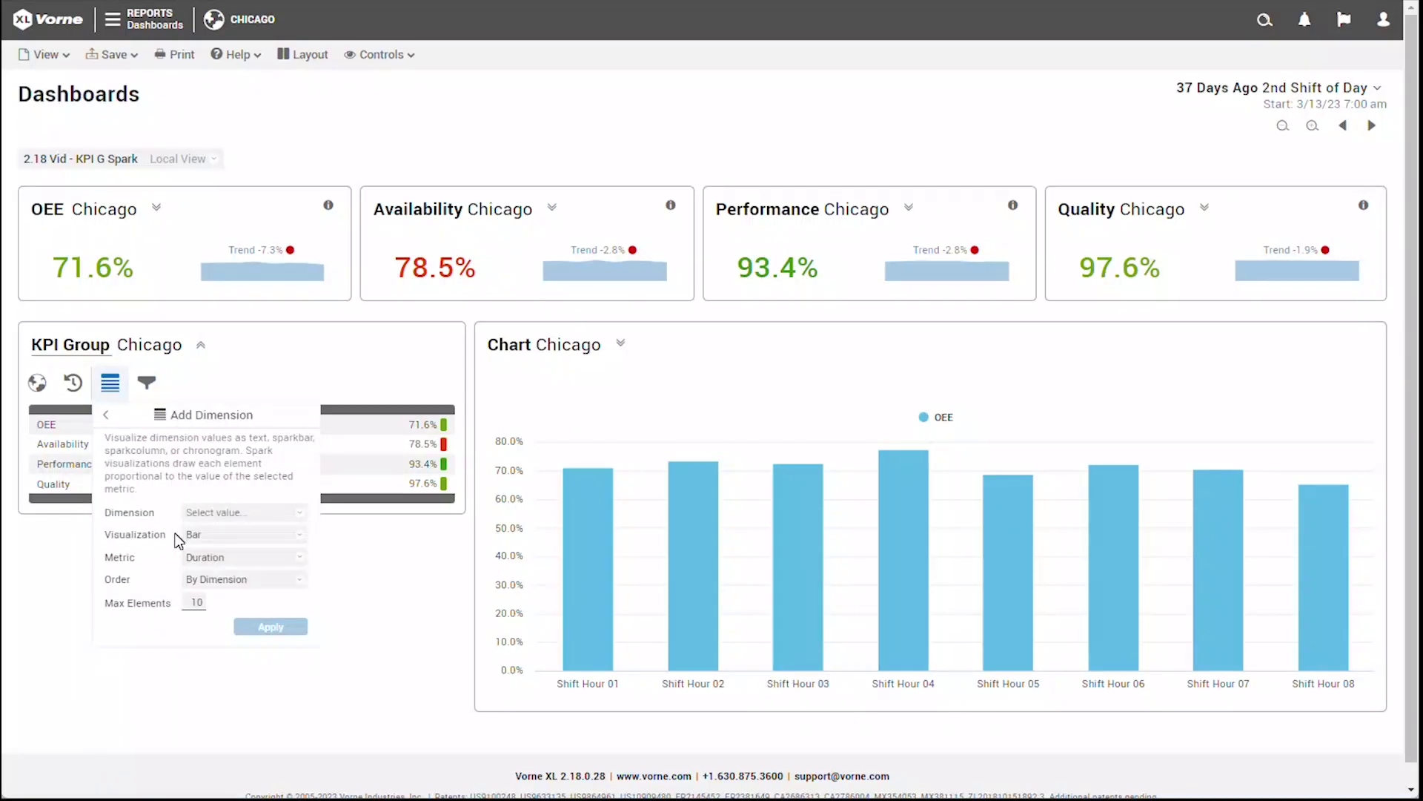
pyautogui.click(217, 512)
pyautogui.write('reas')
pyautogui.click(223, 465)
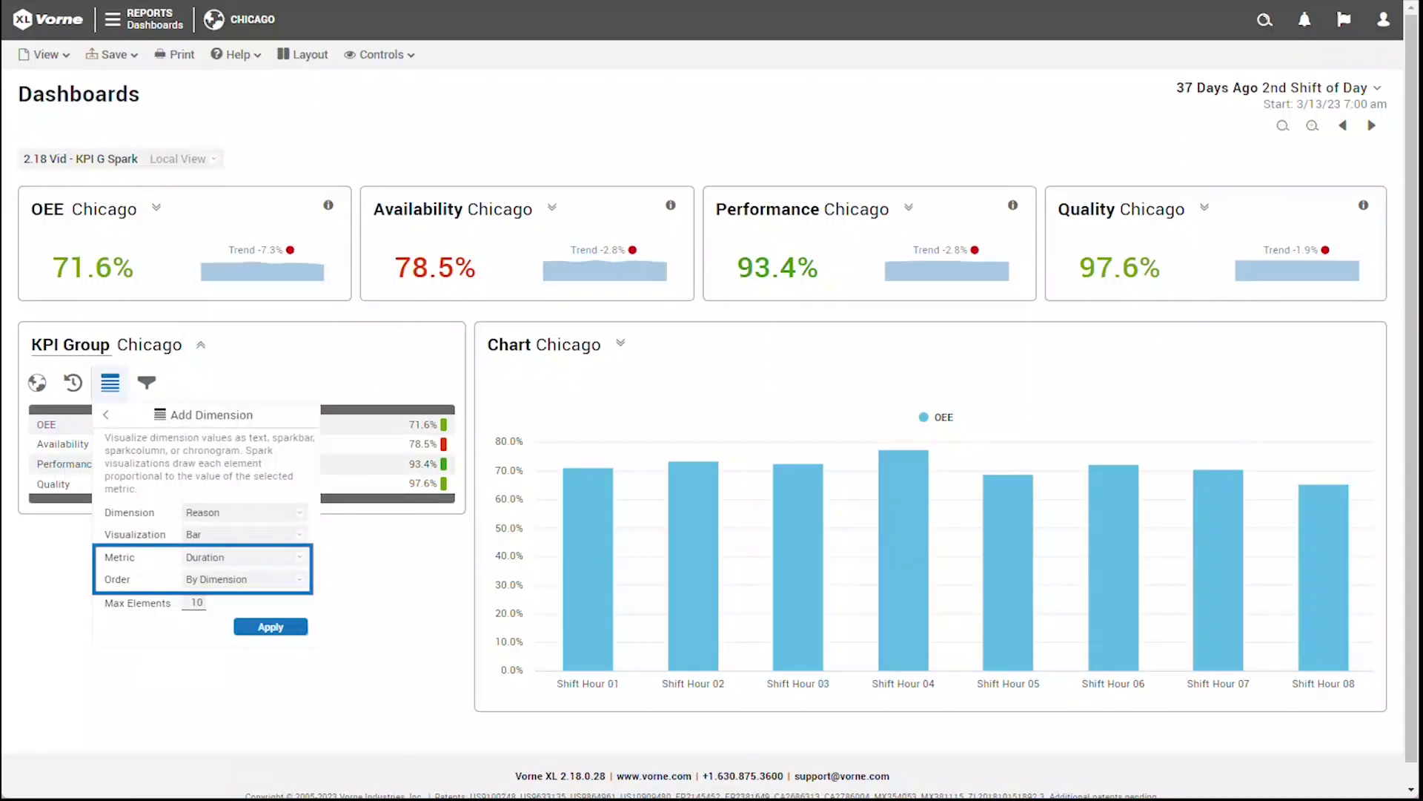
pyautogui.click(247, 533)
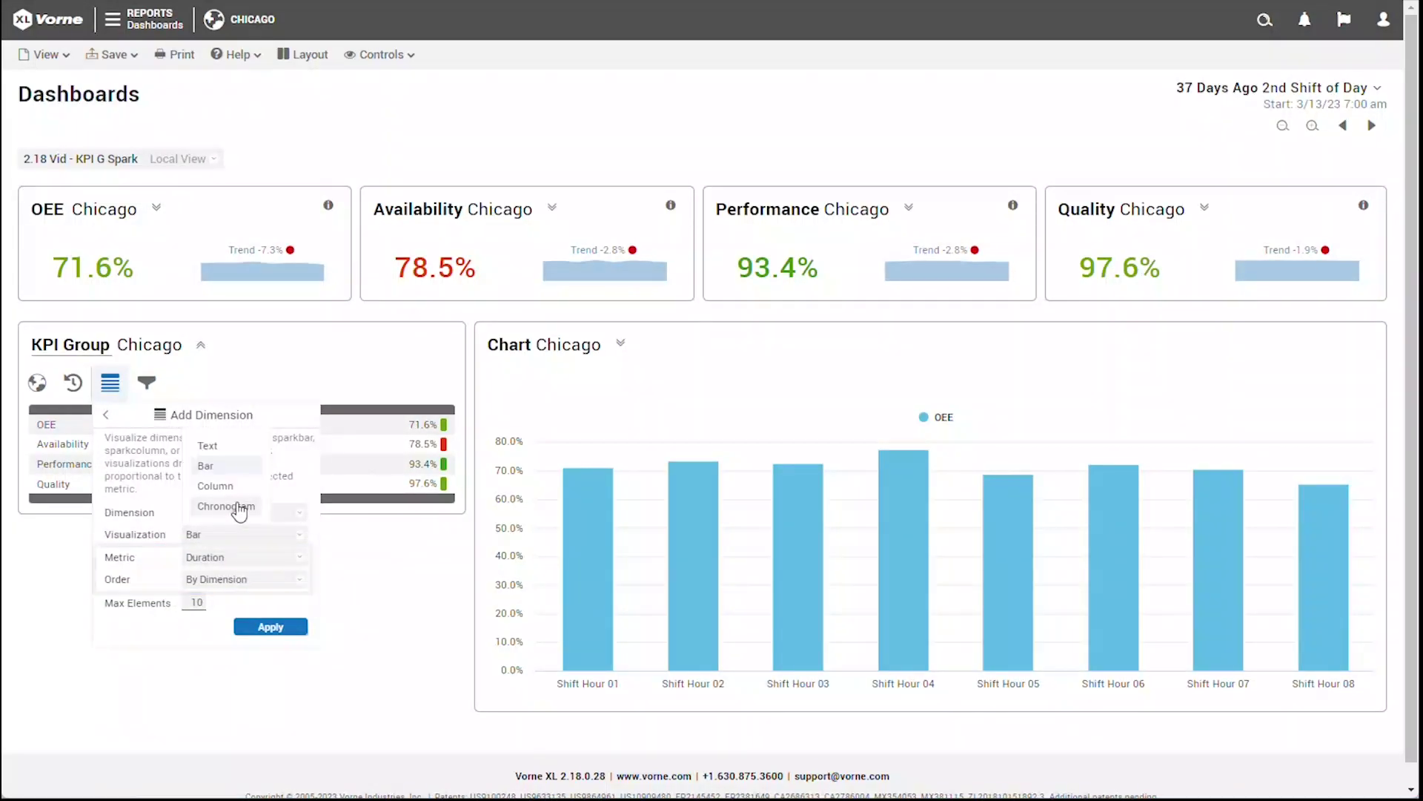
pyautogui.click(237, 506)
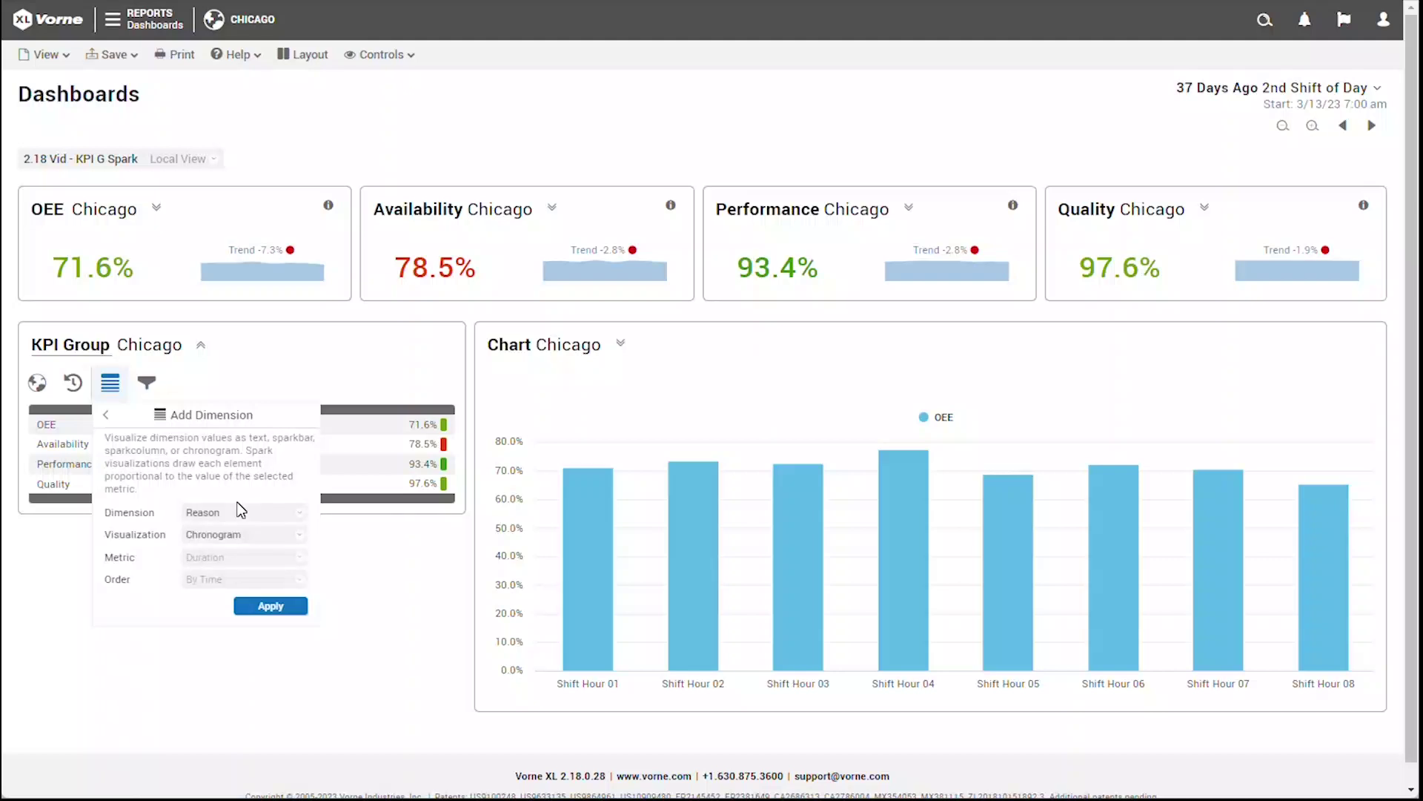
pyautogui.click(271, 606)
pyautogui.click(289, 625)
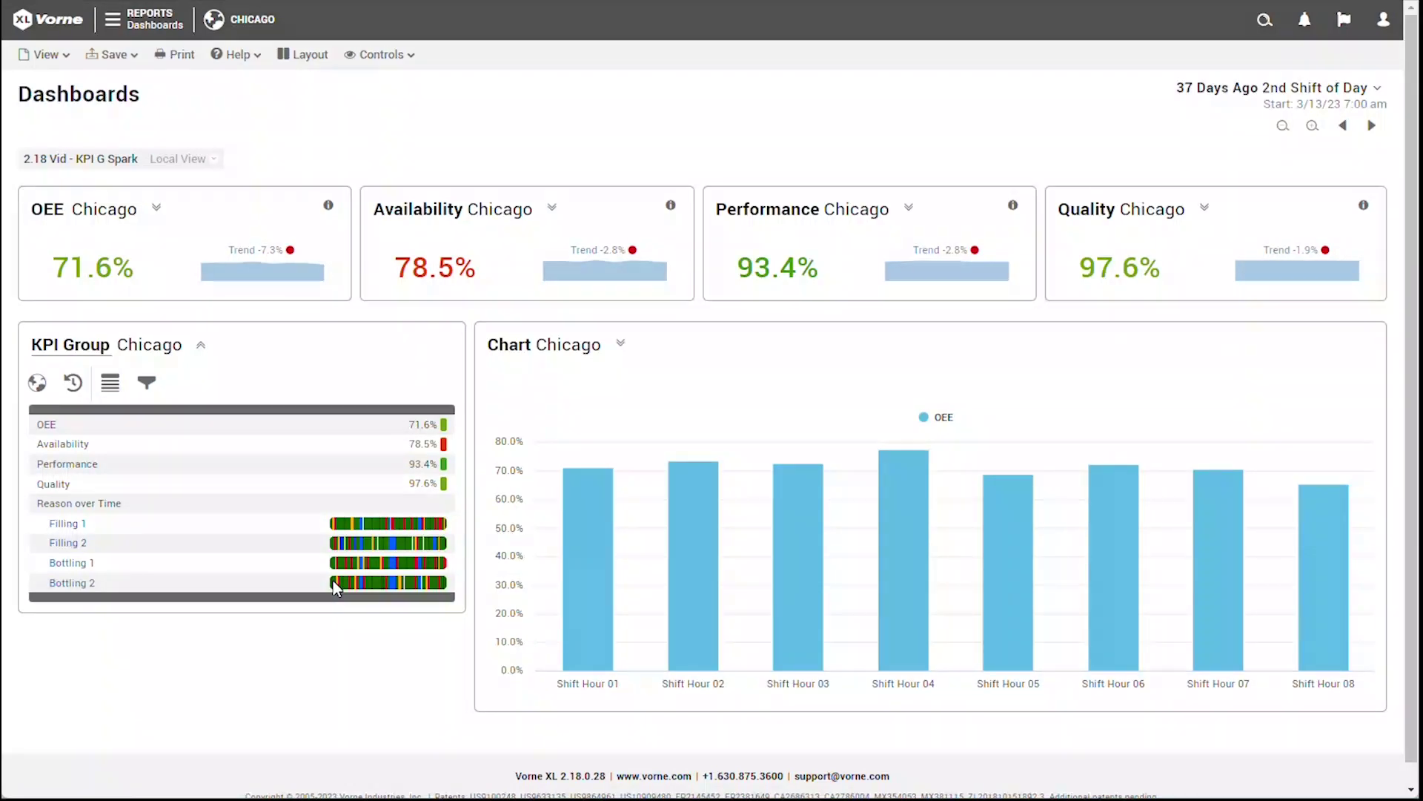
pyautogui.moveTo(333, 582)
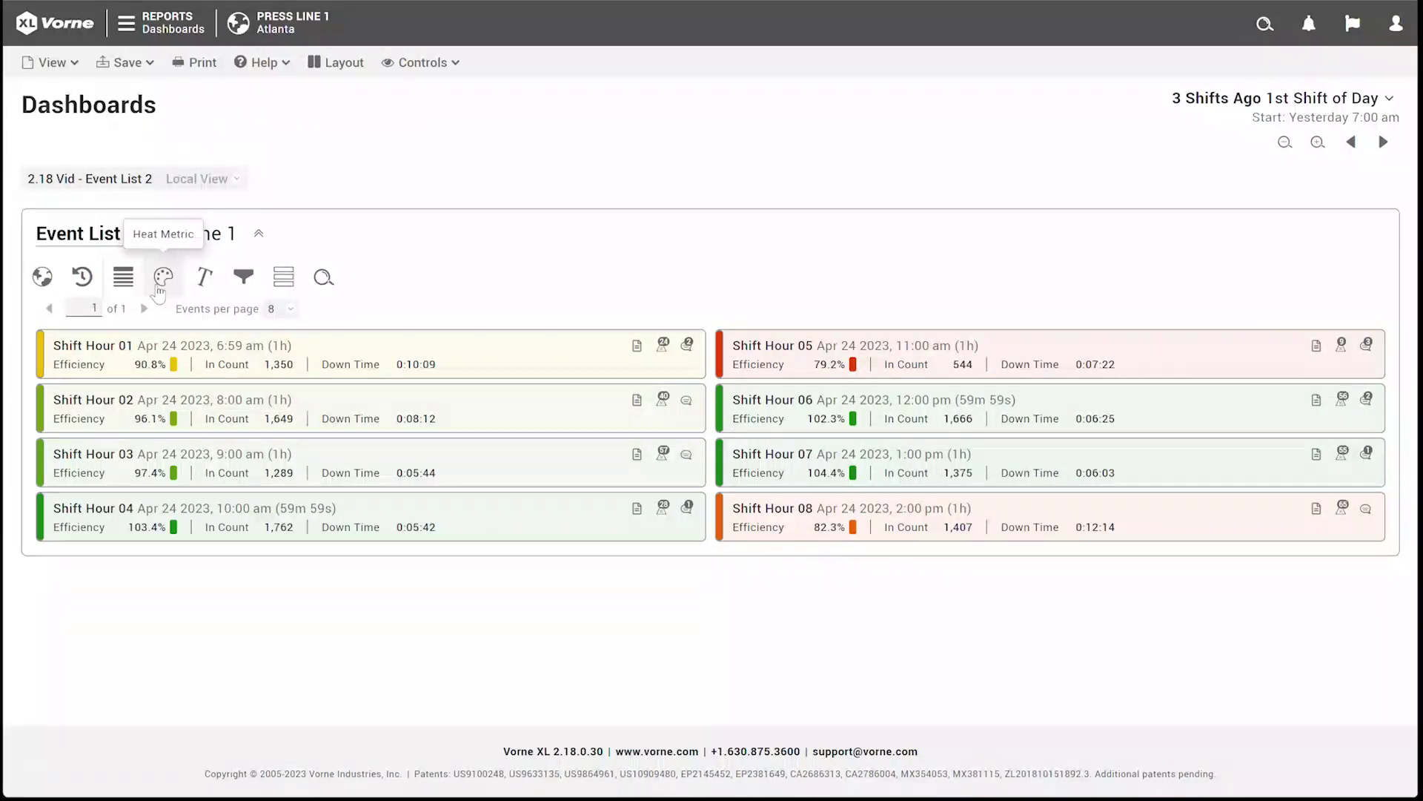
# Step: Base the Press Line 1 Event List's heat map colors on OEE
pyautogui.click(160, 286)
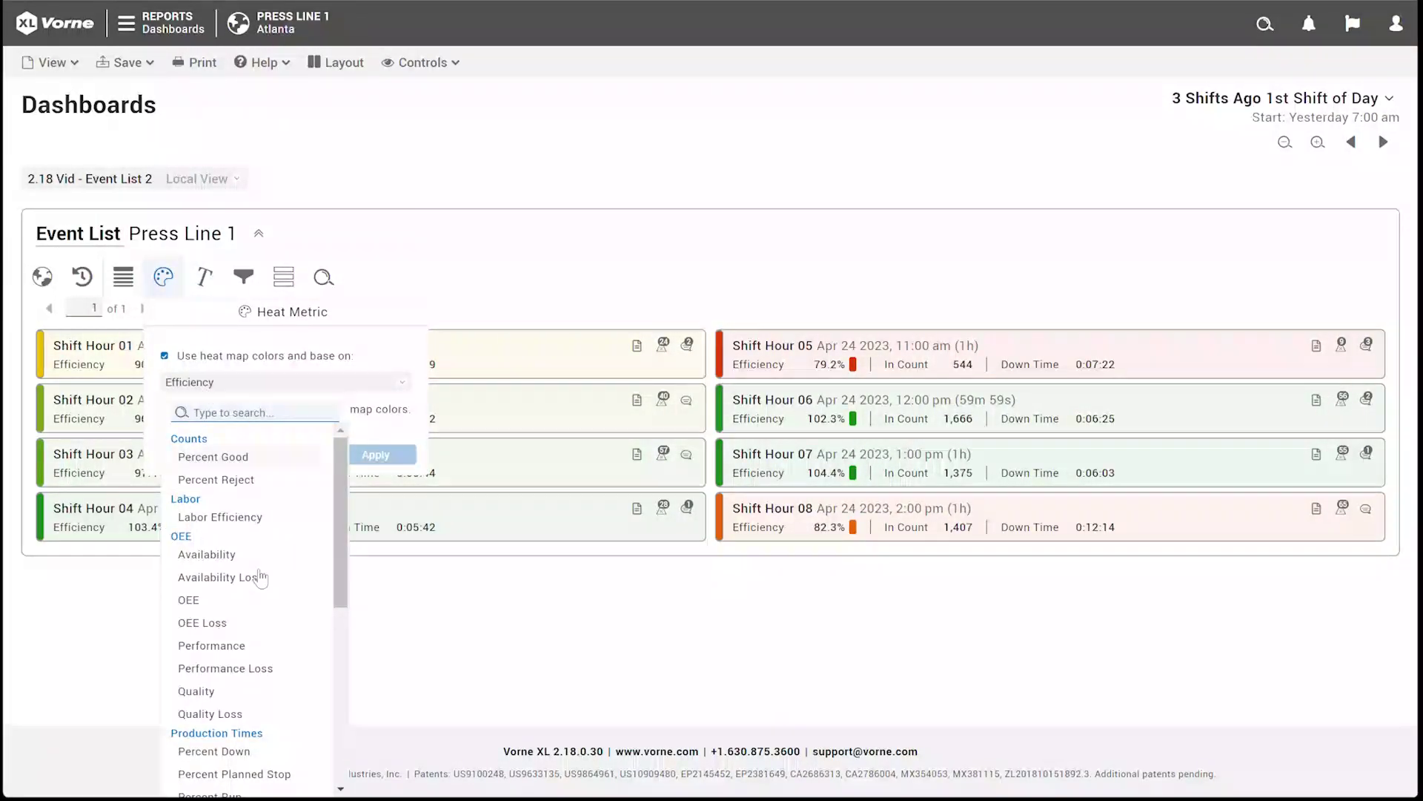
pyautogui.click(255, 599)
pyautogui.click(376, 455)
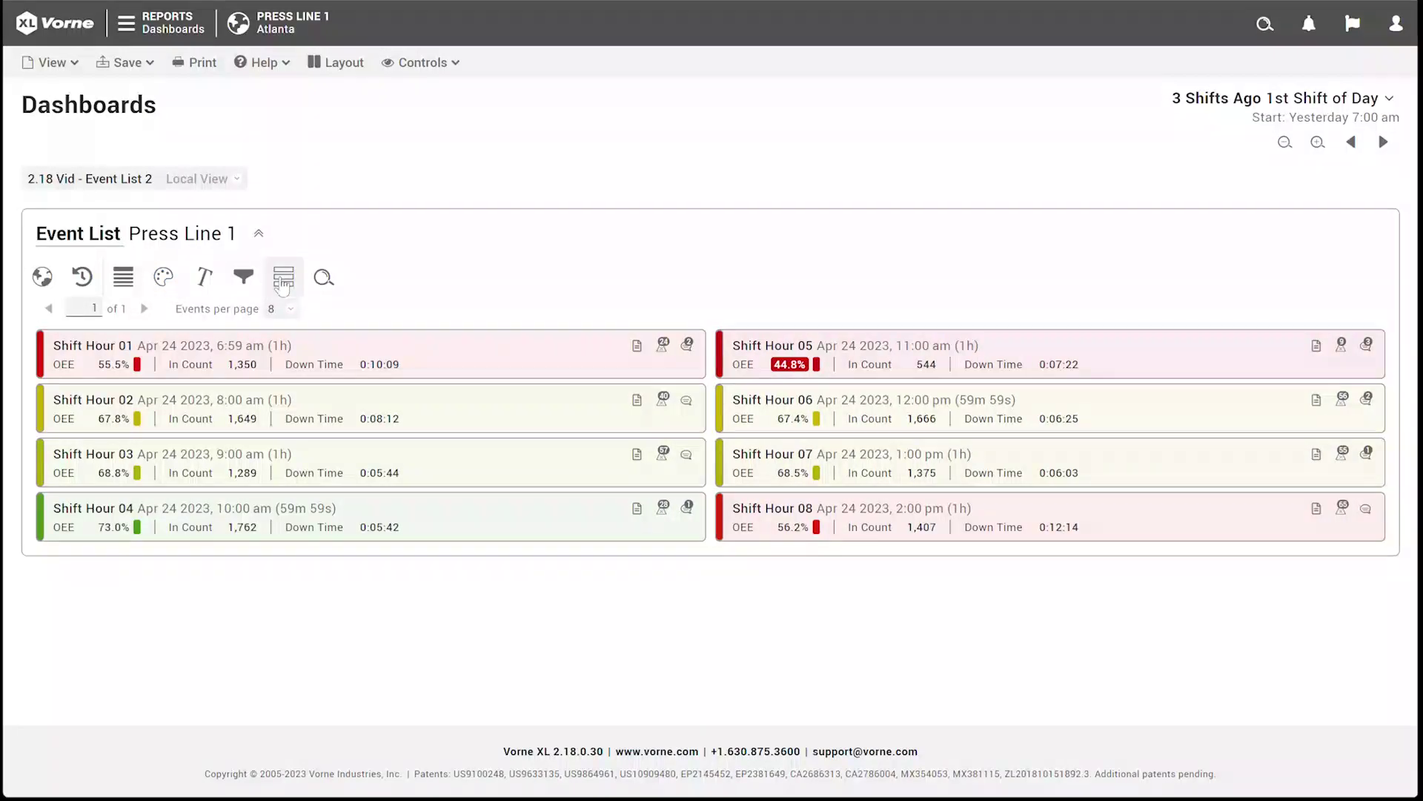
# Step: Show the Metrics report in the body of each event in the Press Line 1 Event List
pyautogui.click(284, 279)
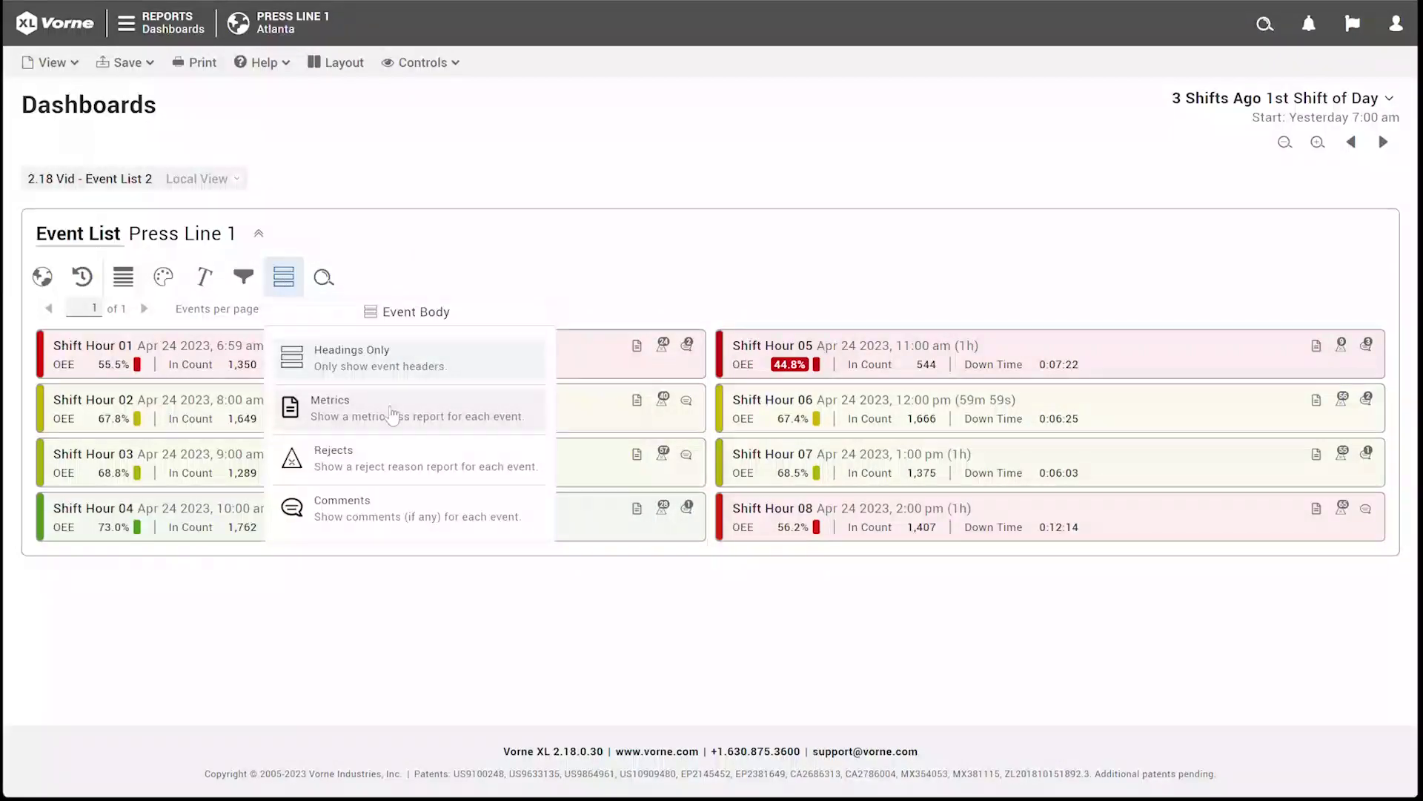
pyautogui.click(369, 410)
pyautogui.scroll(-2, 460, 426)
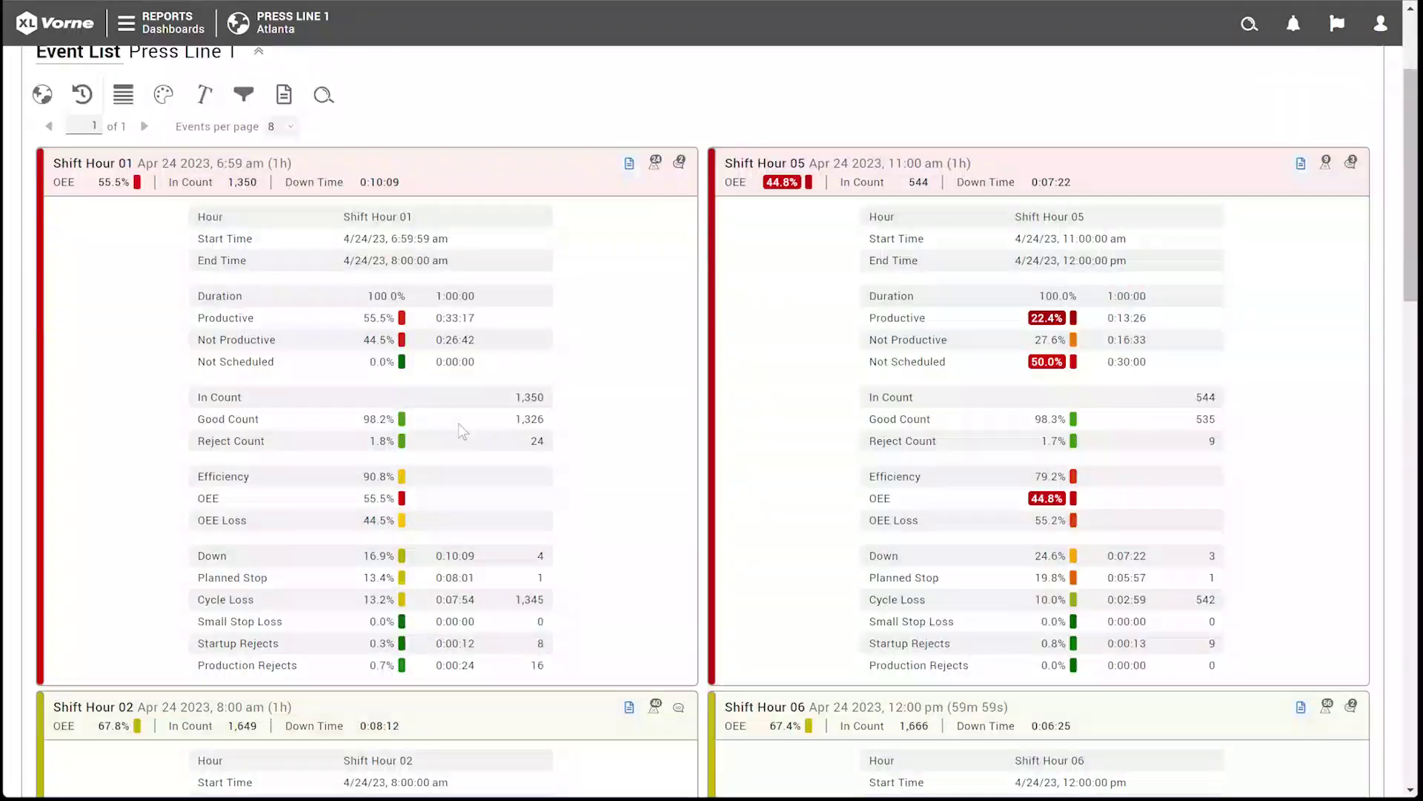
# Step: Switch the Event List's enterprise selection from Press Line 1 to the whole Acme enterprise
pyautogui.scroll(2, 460, 428)
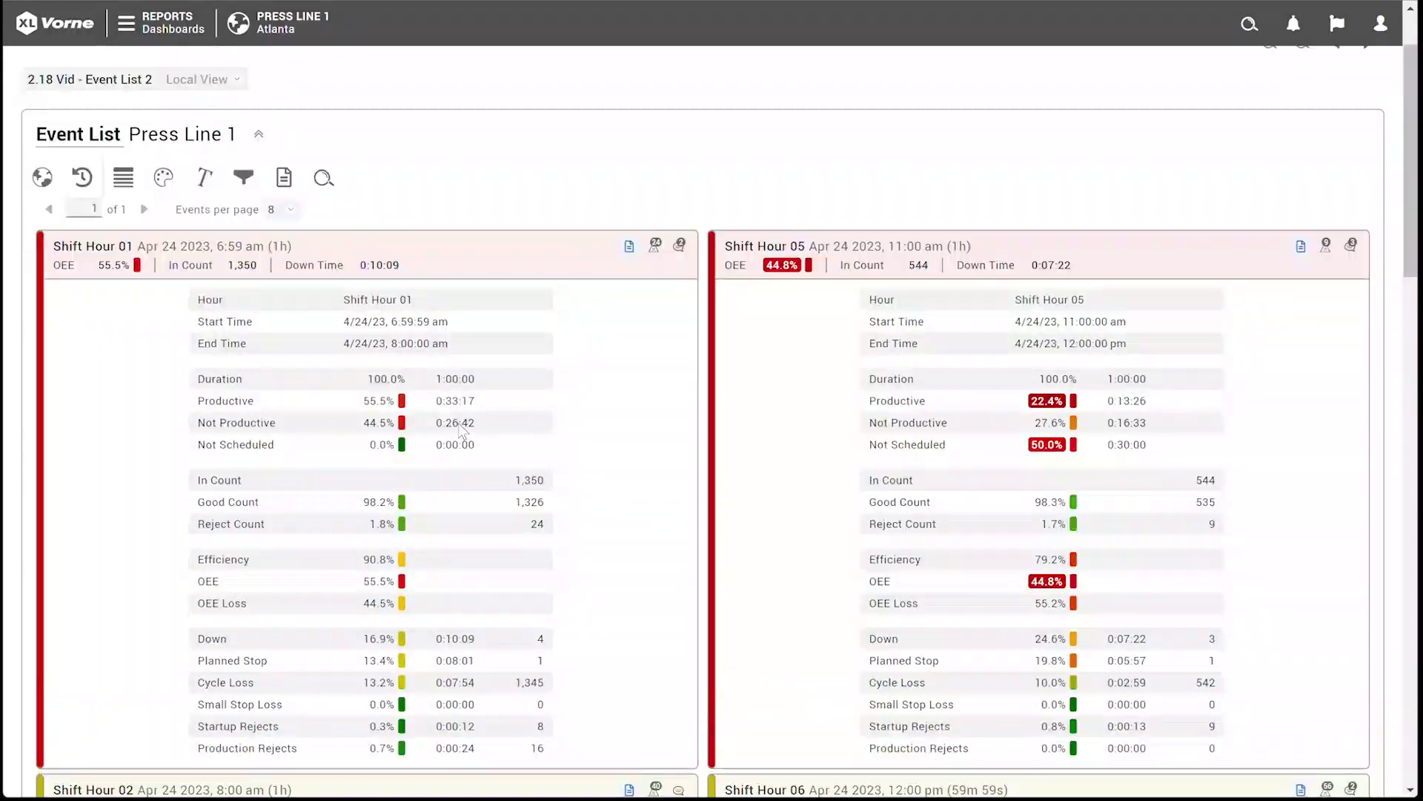
pyautogui.click(44, 285)
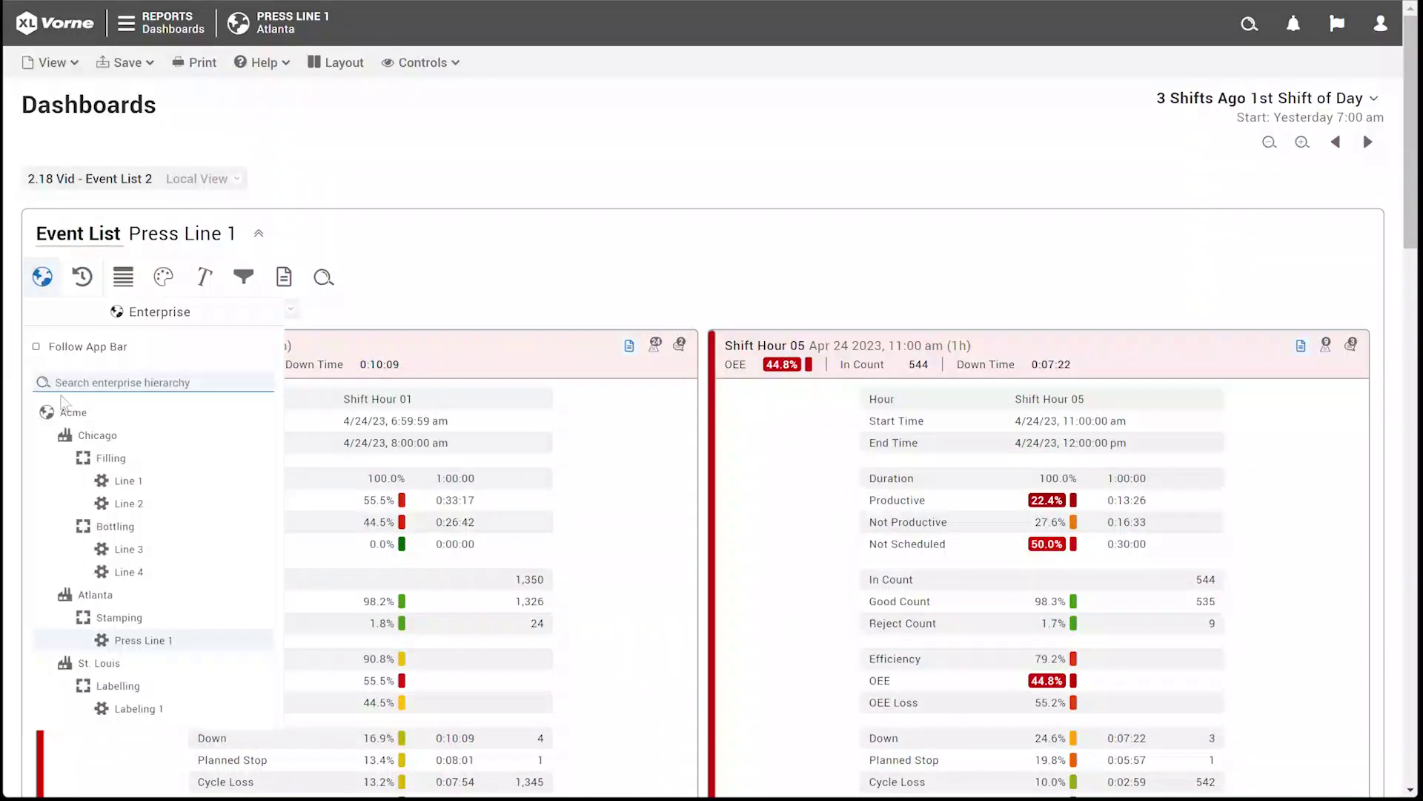
pyautogui.click(66, 417)
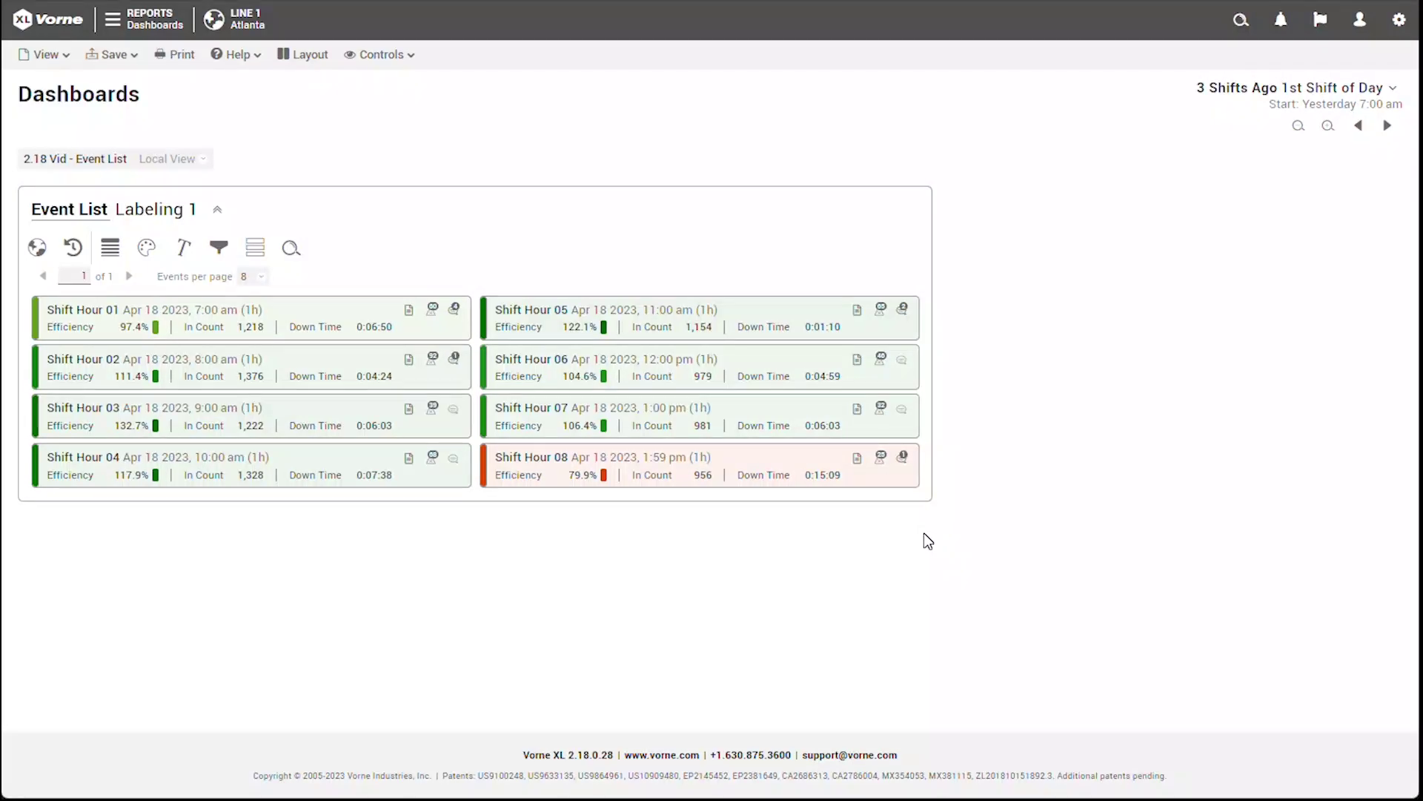
# Step: Expand the comment on the Labeling 1 Shift Hour 08 event, and switch the Event List to Atlanta
pyautogui.click(903, 458)
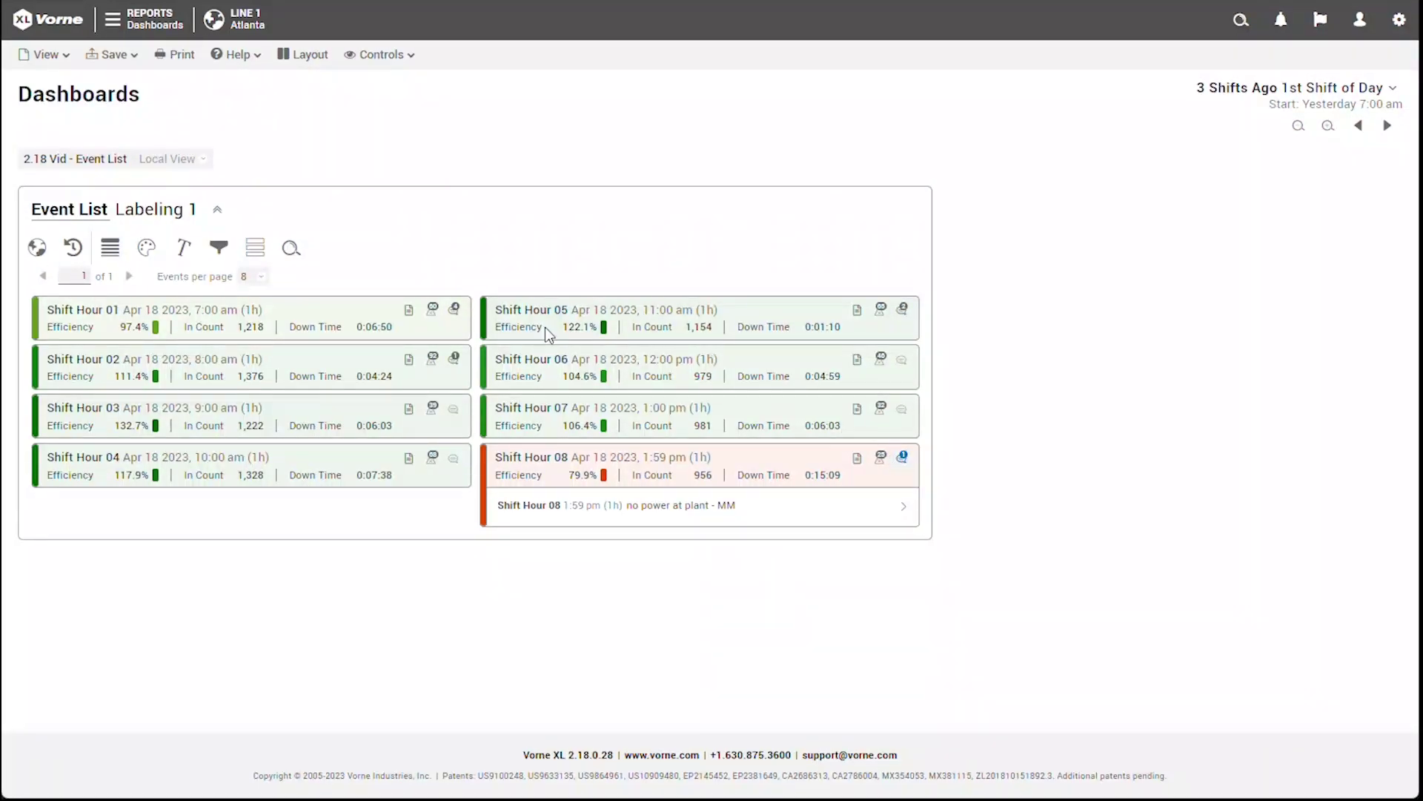
pyautogui.click(38, 249)
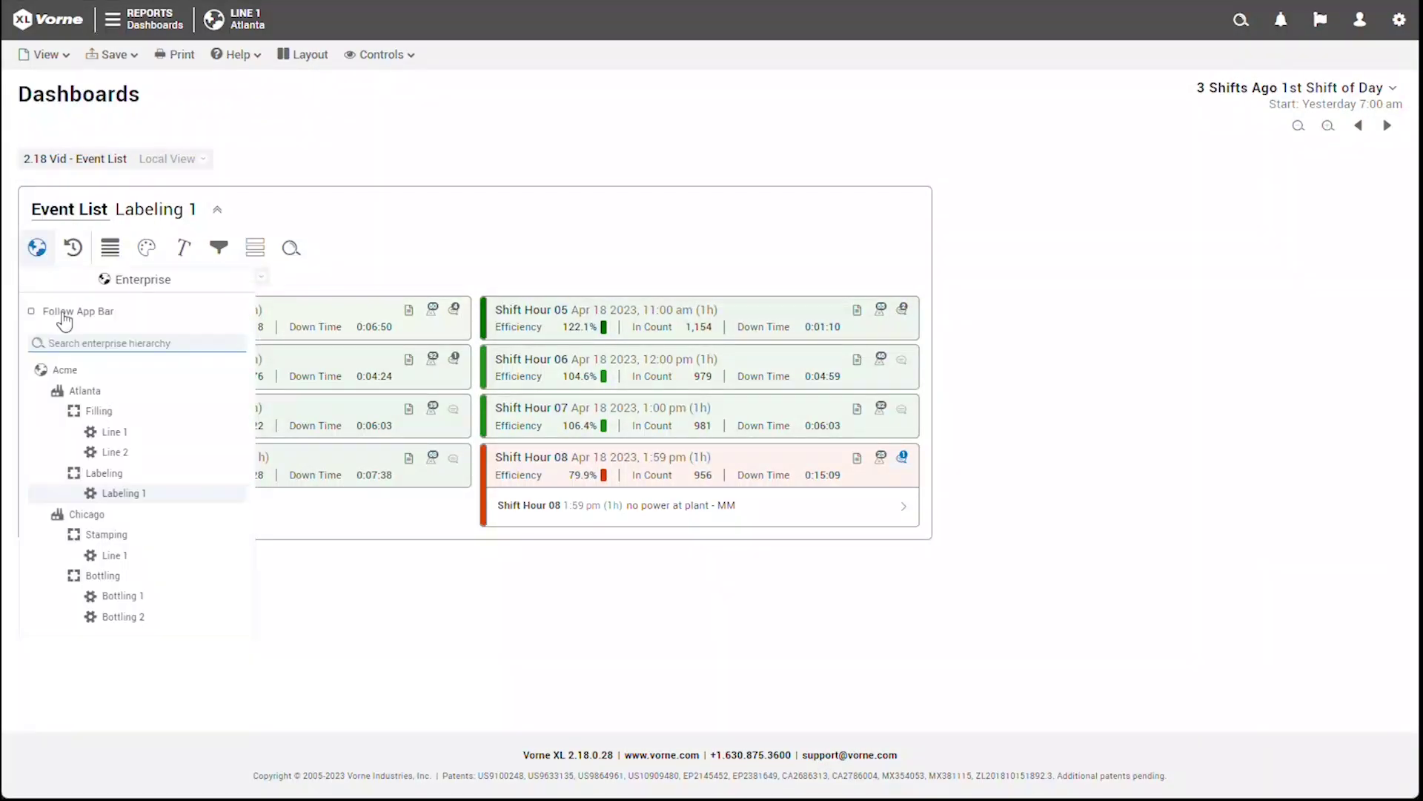
pyautogui.click(81, 391)
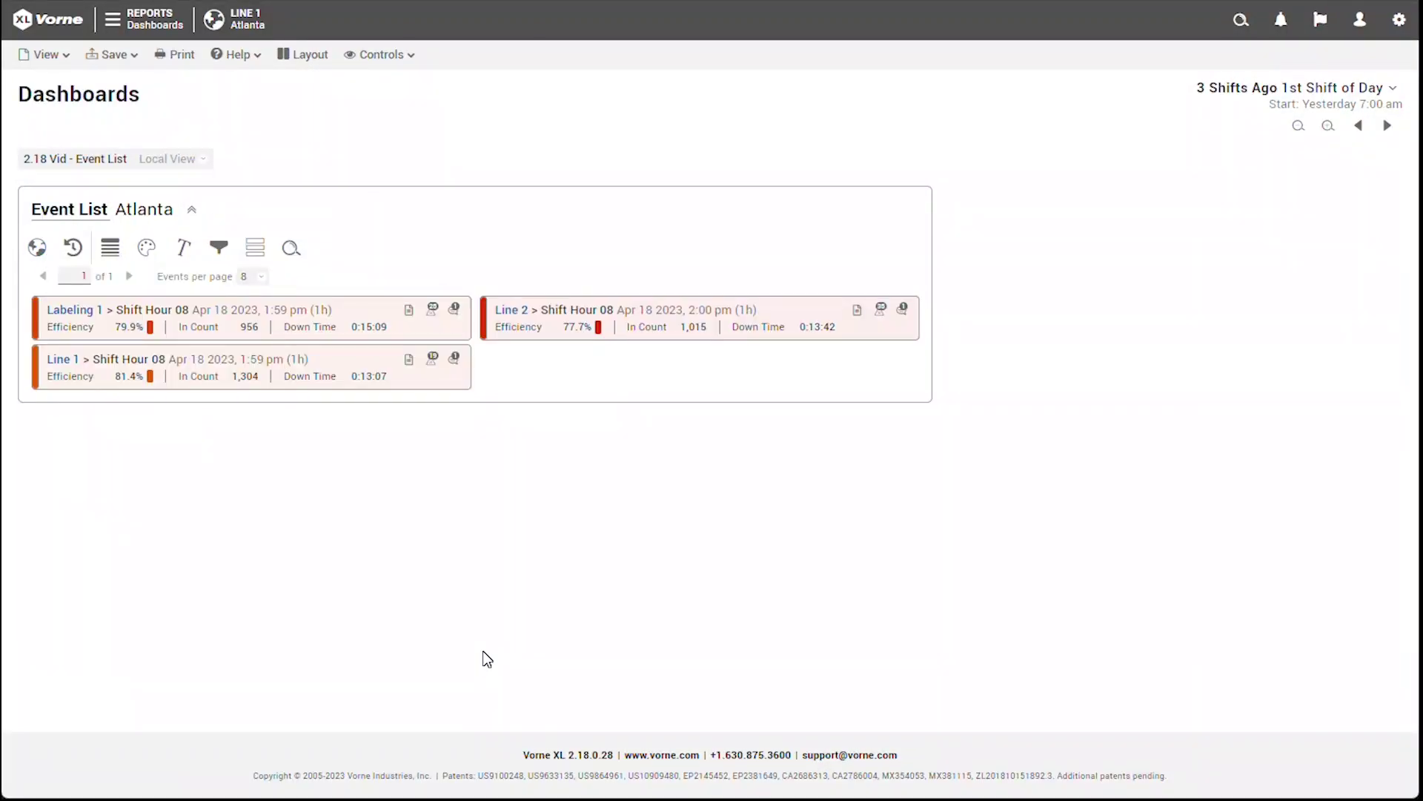
# Step: Show Comments in the body of each Atlanta event, and search the Event List comments for "power"
pyautogui.click(255, 247)
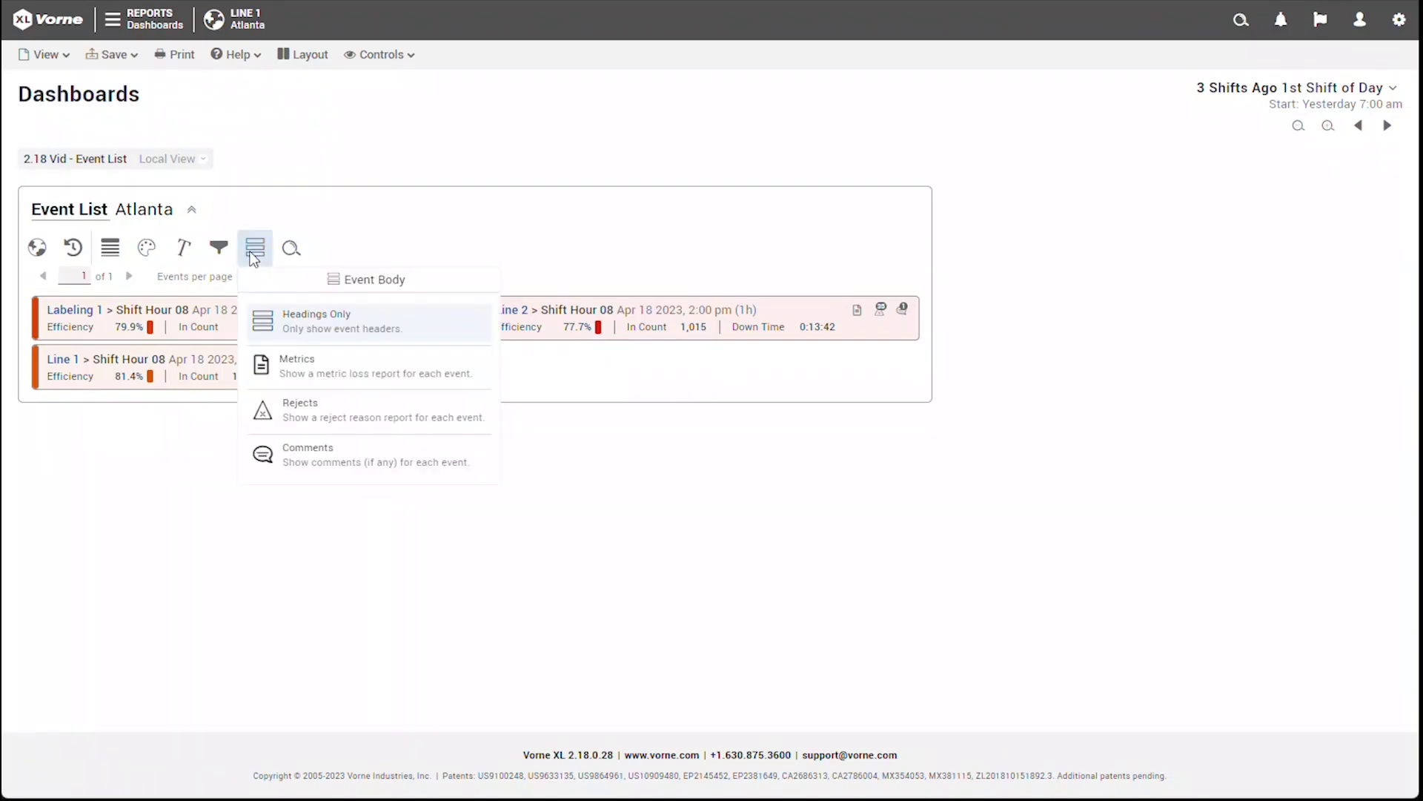
pyautogui.click(318, 460)
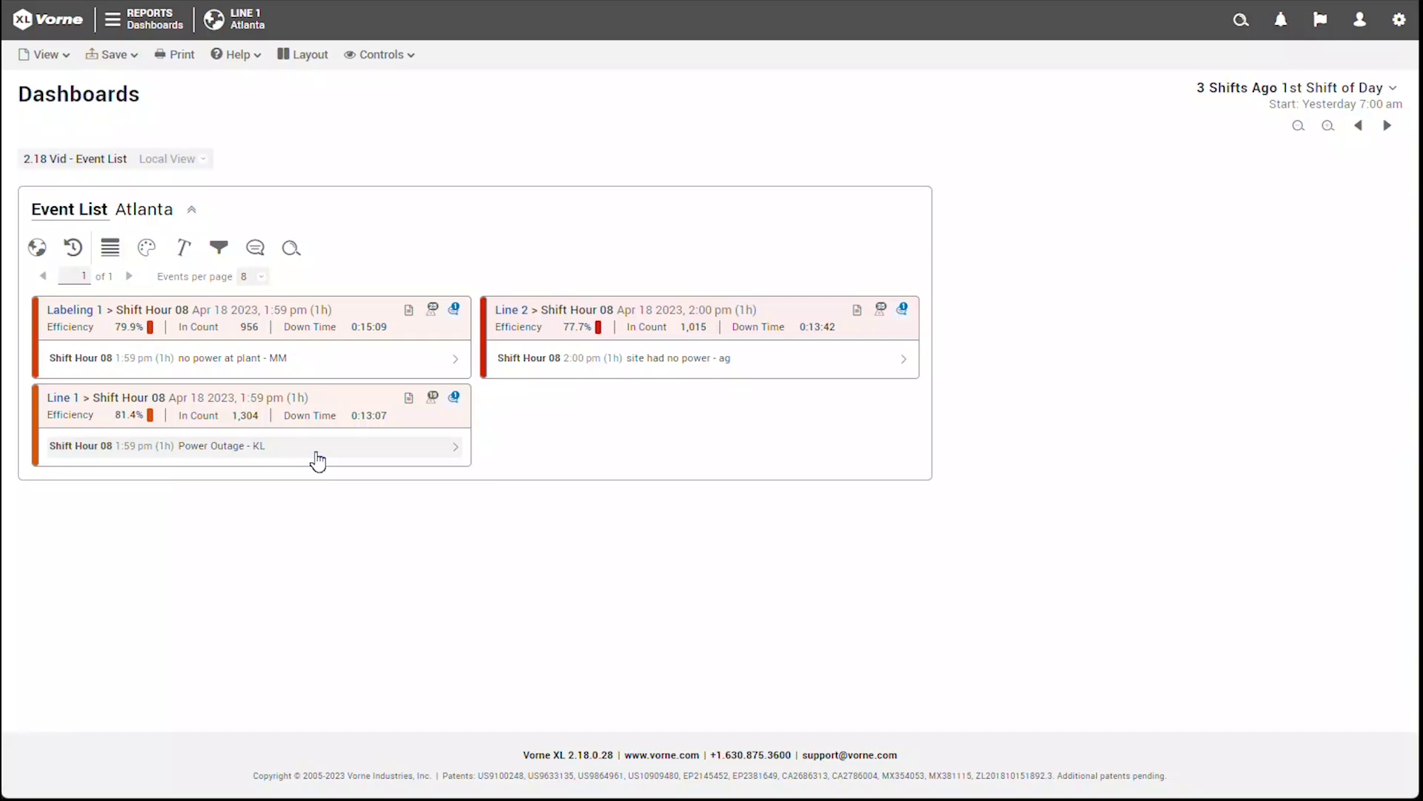
pyautogui.click(290, 252)
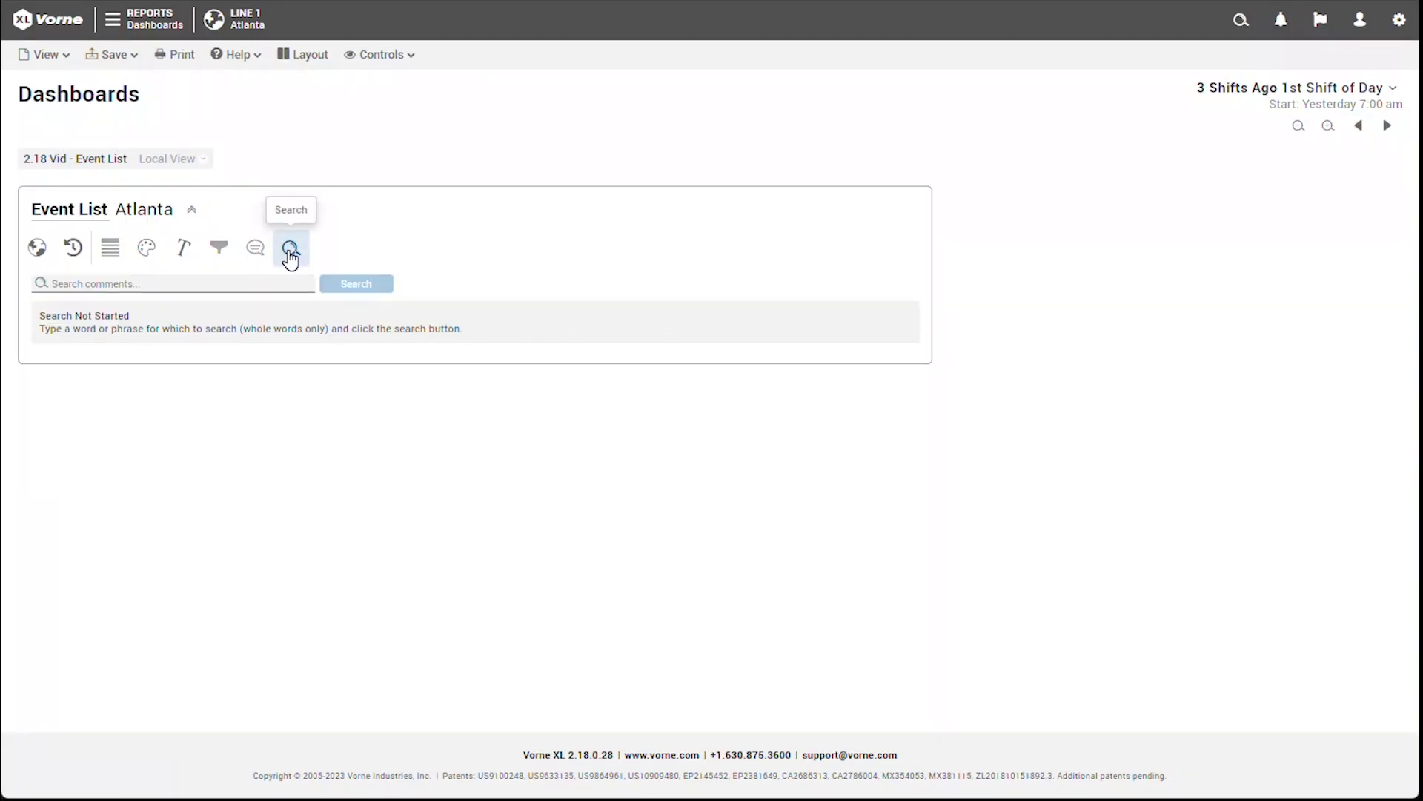
pyautogui.click(274, 284)
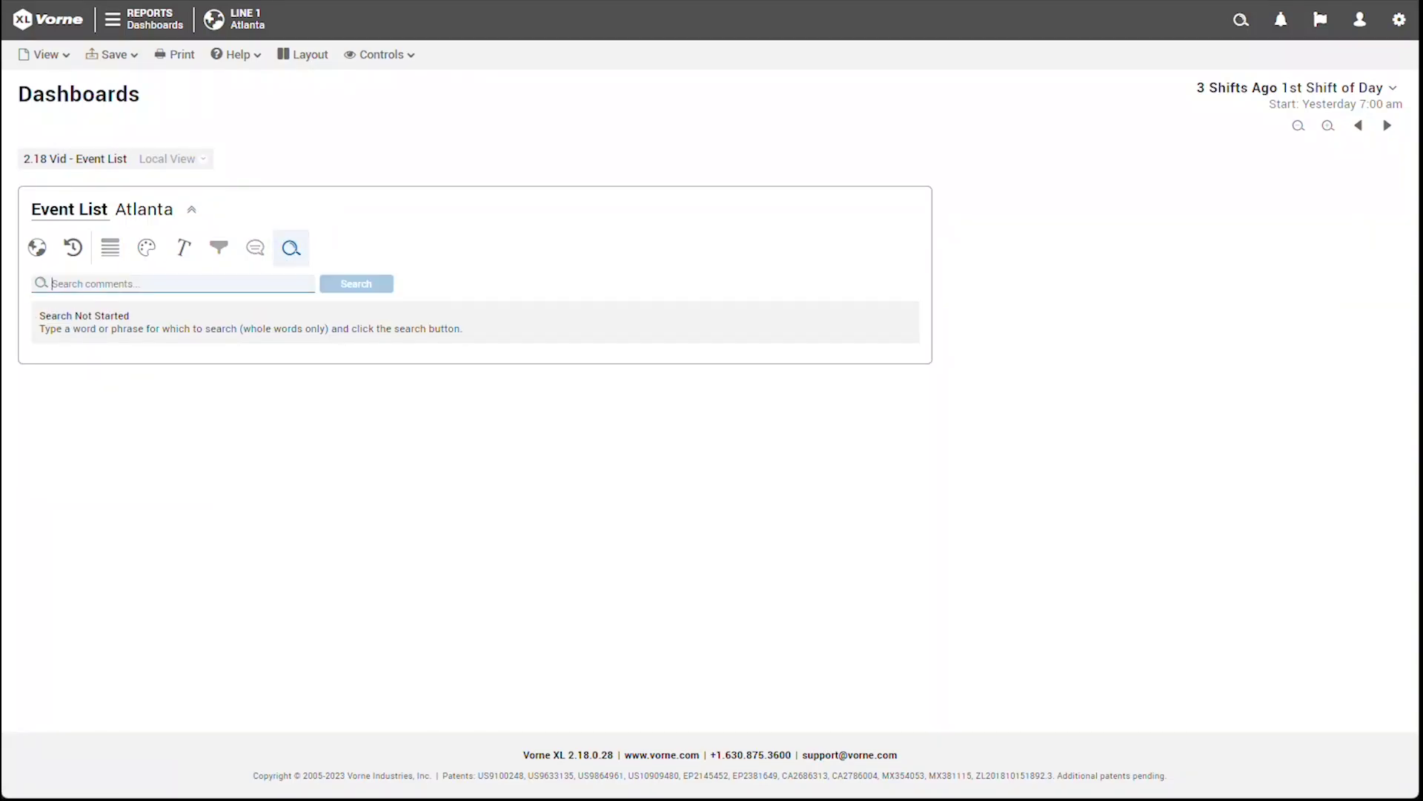
pyautogui.write('power')
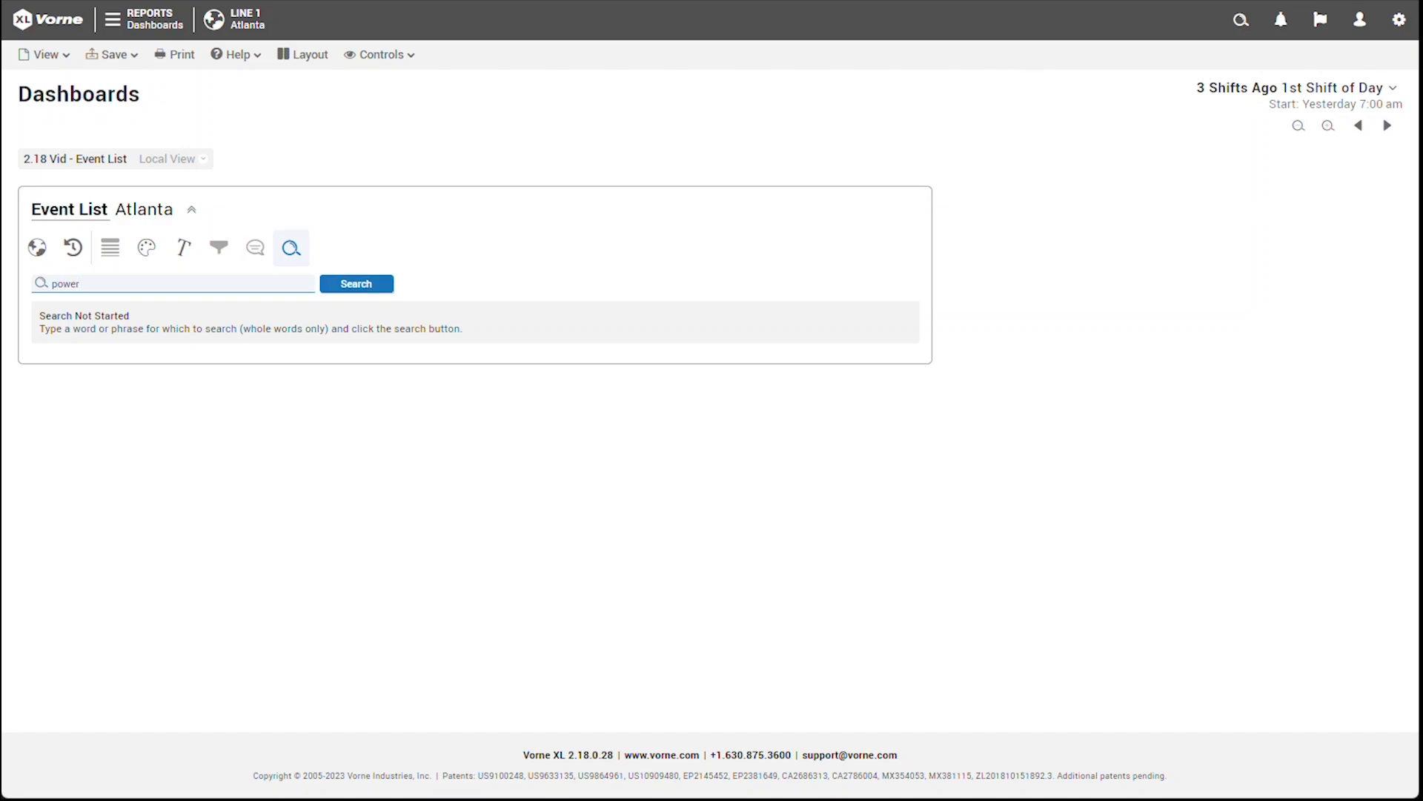
pyautogui.click(367, 290)
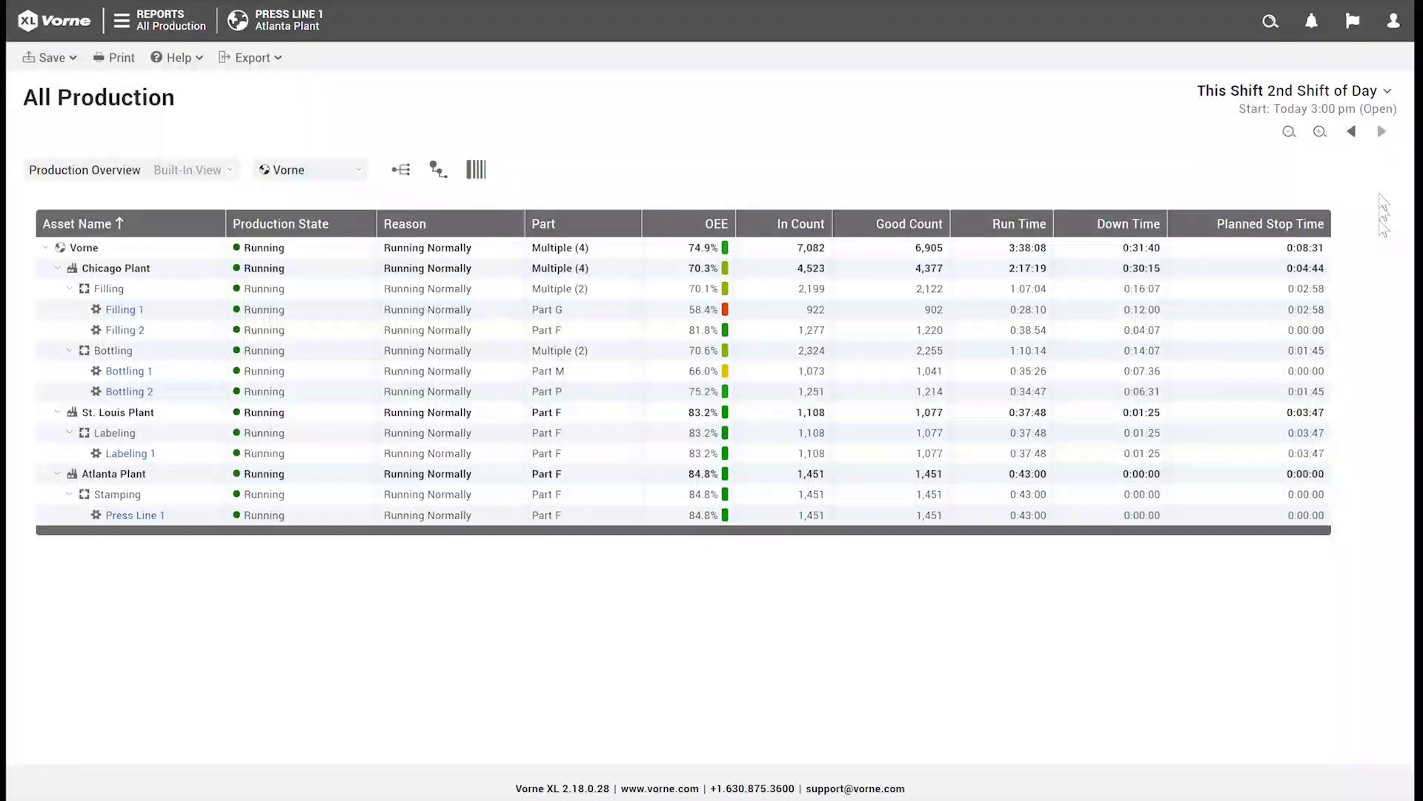
# Step: Log in with the Administrator role by entering the account password, and view the current login details
pyautogui.click(1394, 21)
pyautogui.click(1305, 147)
pyautogui.write('•••••')
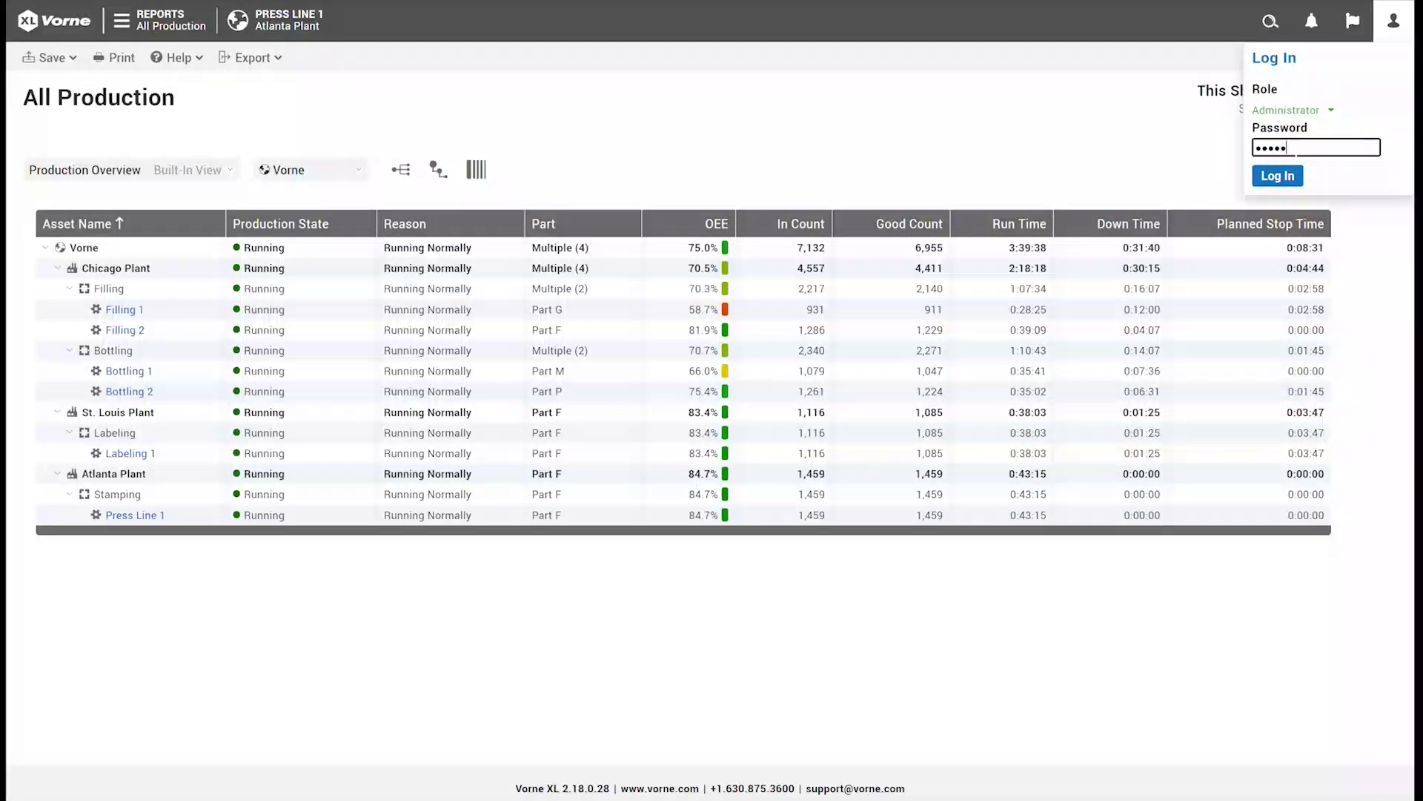
pyautogui.press('Return')
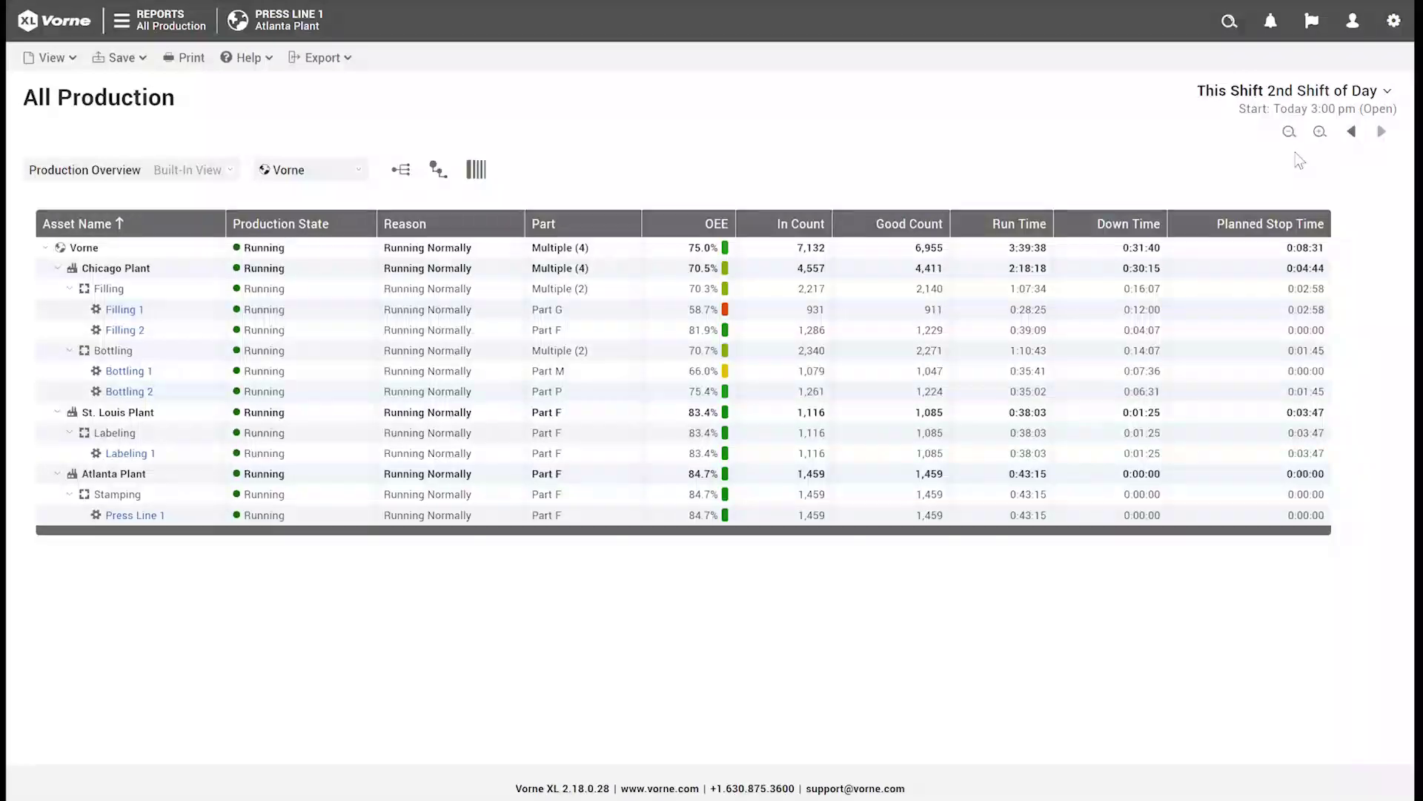
pyautogui.click(1351, 37)
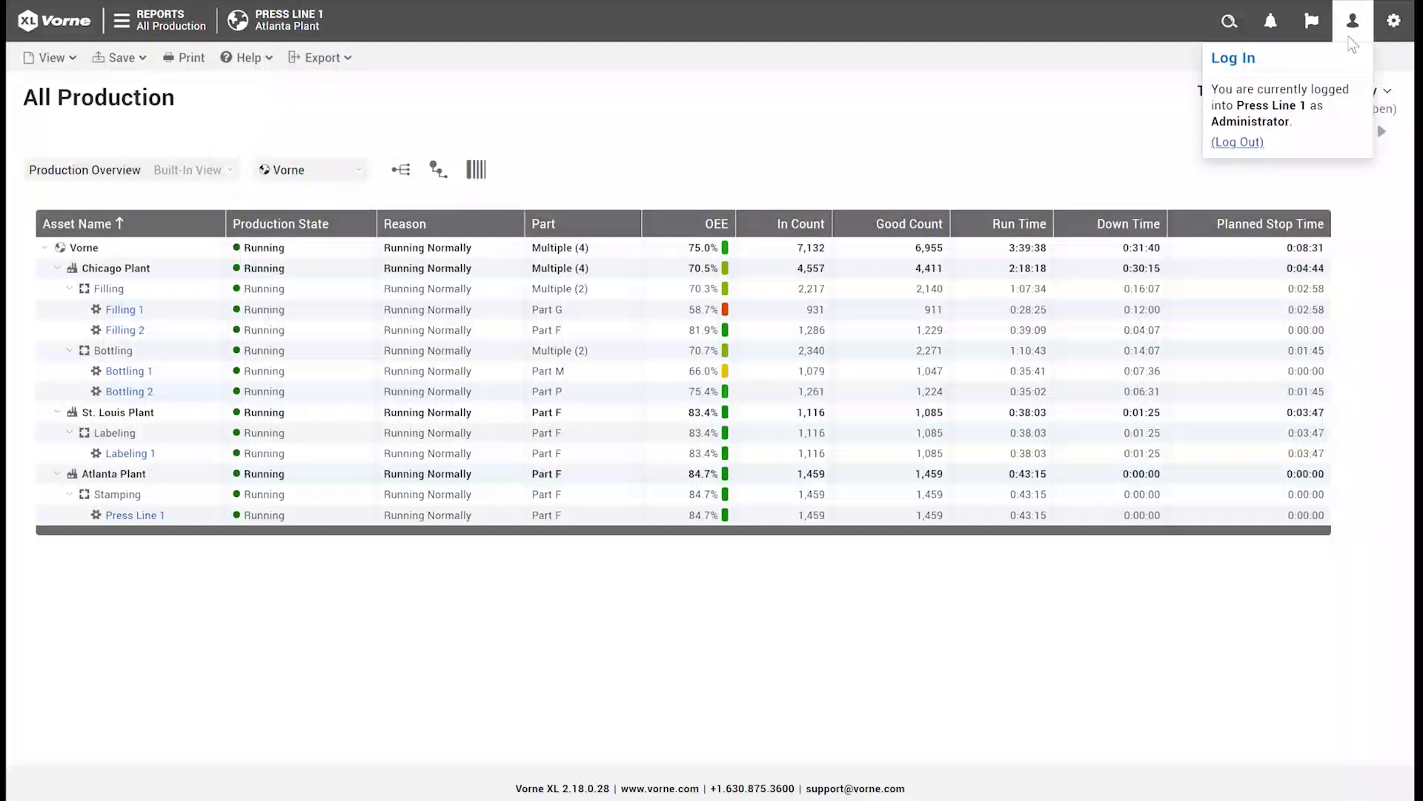
# Step: Open the enterprise location selector, and go to the Other Dimensions settings page
pyautogui.click(299, 28)
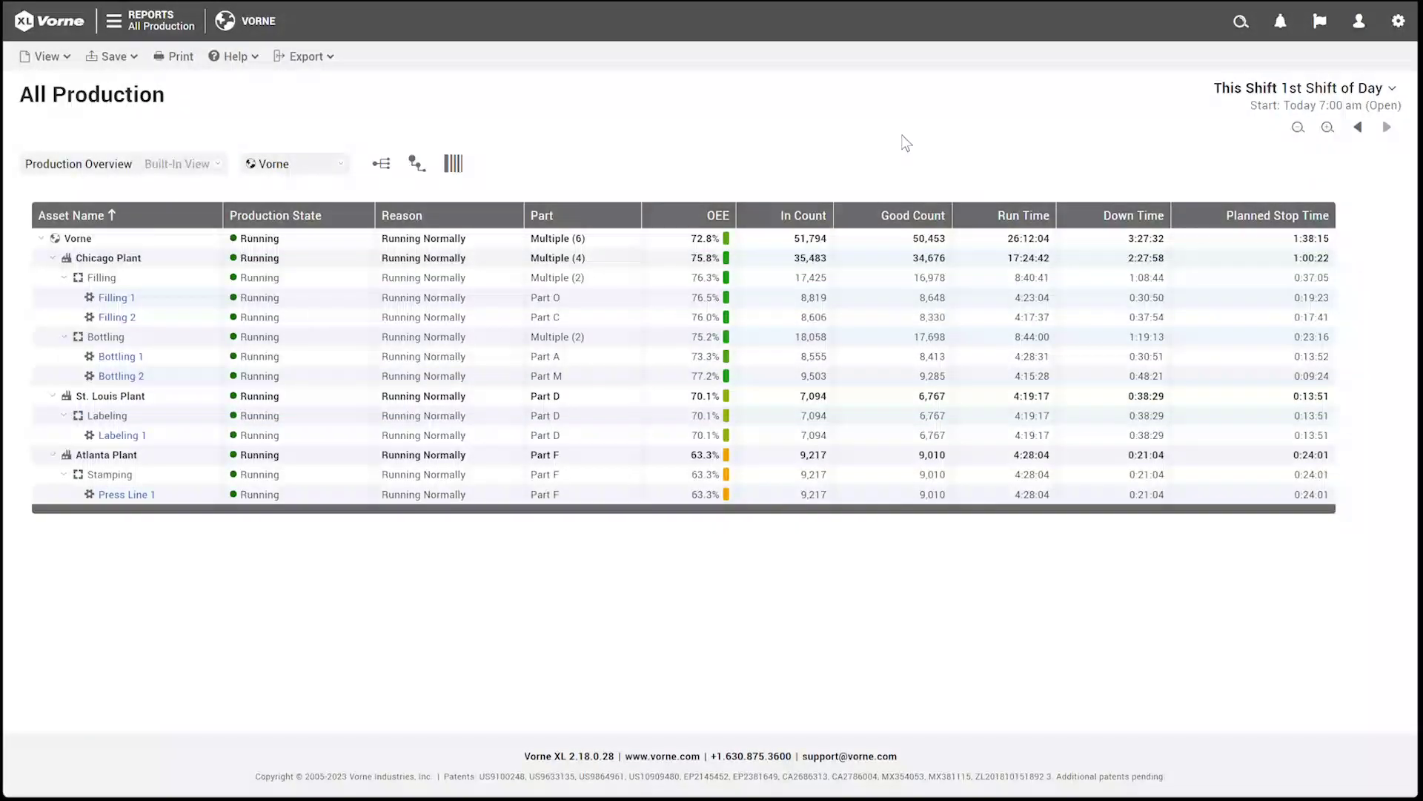
pyautogui.click(1398, 21)
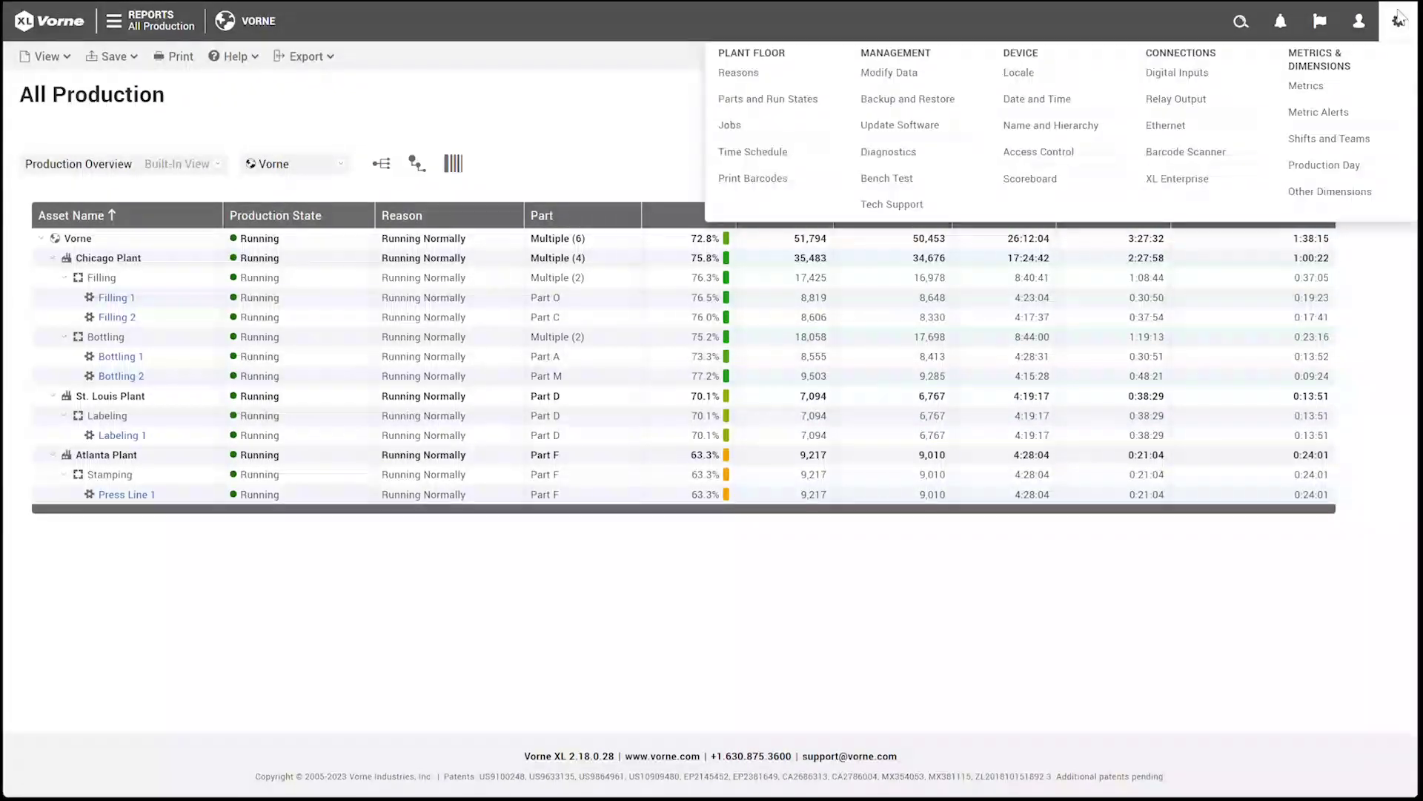
pyautogui.click(1364, 192)
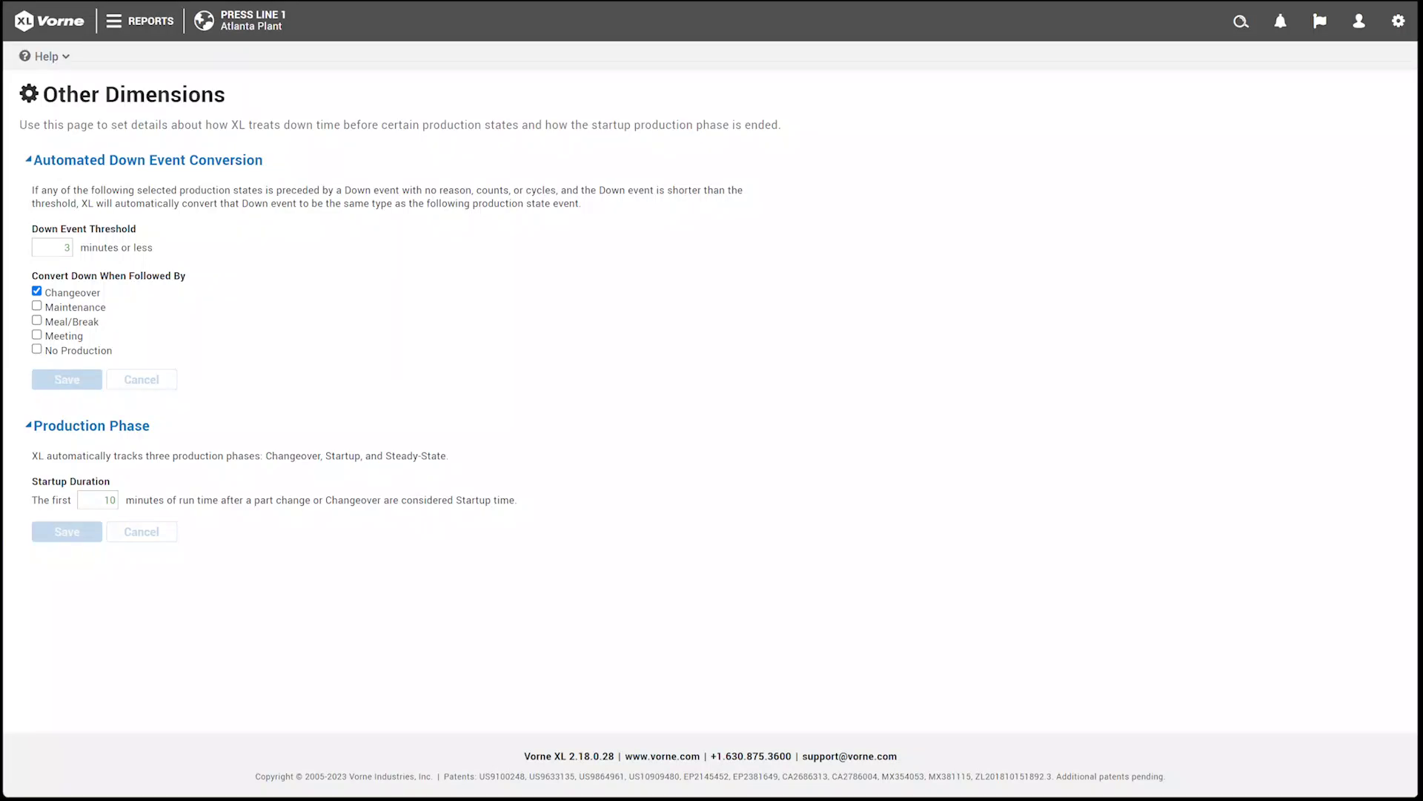
# Step: Enable down event conversion for Maintenance, Meal/Break and Meeting with a threshold of 2 minutes or less, and save
pyautogui.click(36, 306)
pyautogui.click(37, 321)
pyautogui.click(37, 335)
pyautogui.doubleClick(67, 247)
pyautogui.write('2')
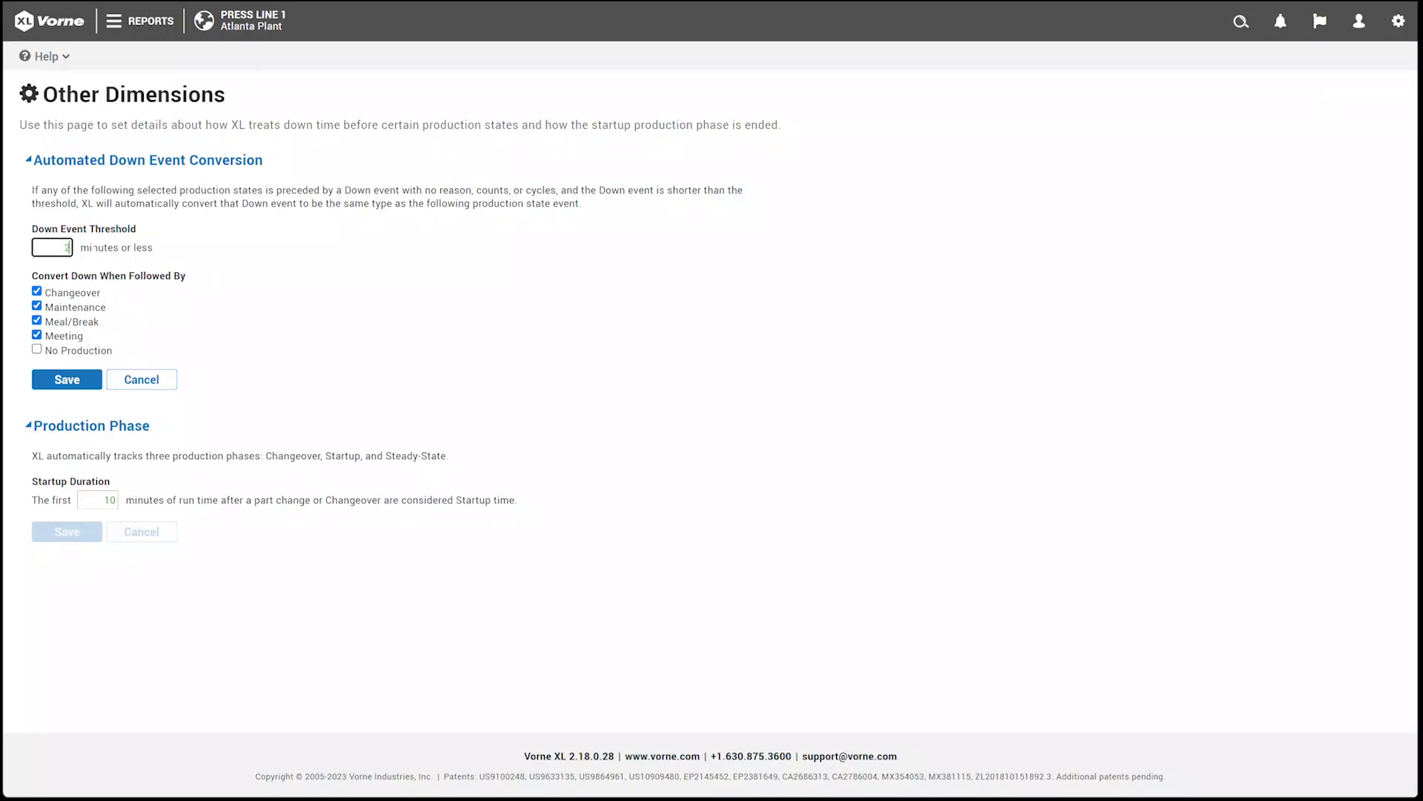
pyautogui.click(82, 389)
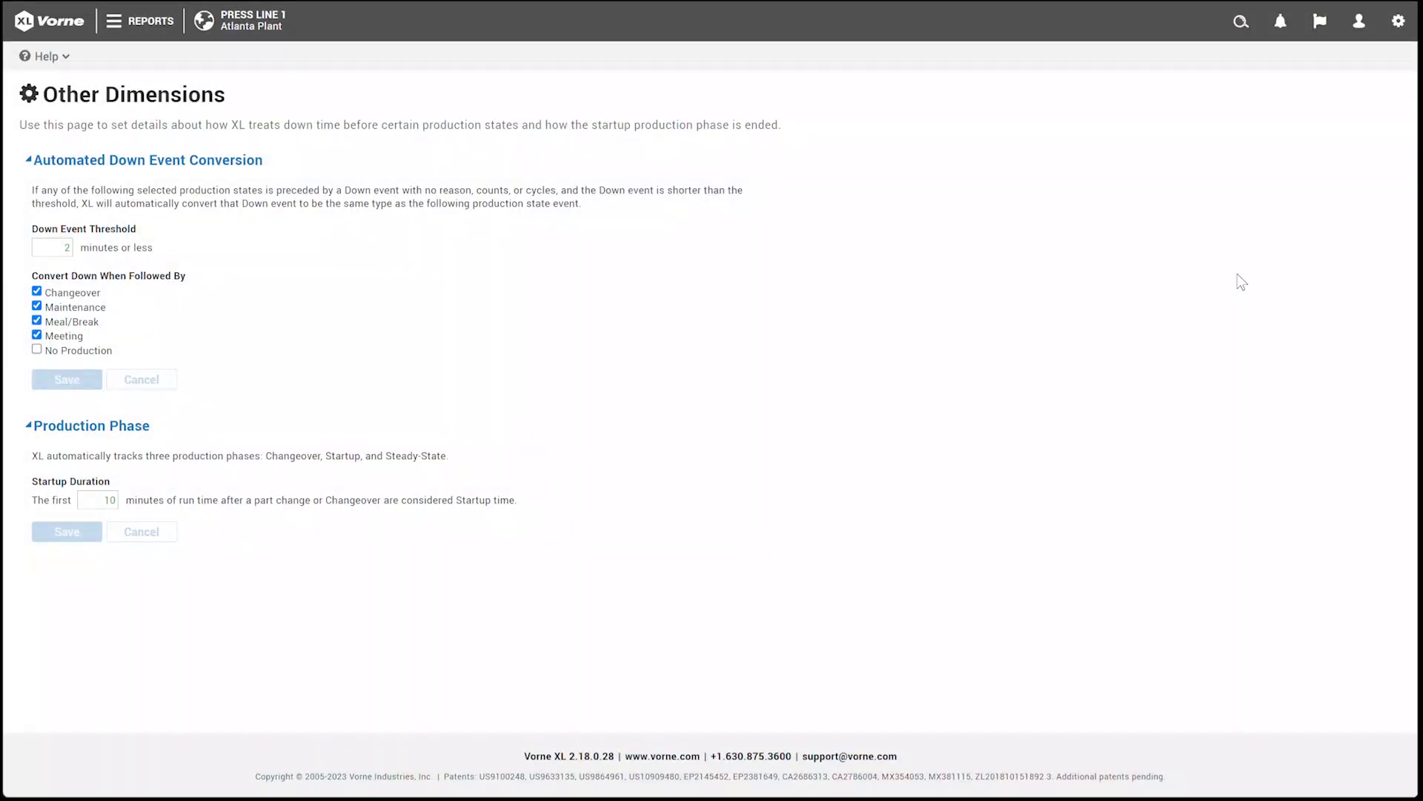
# Step: Open the Modify Data page's Change Production State view
pyautogui.click(1393, 28)
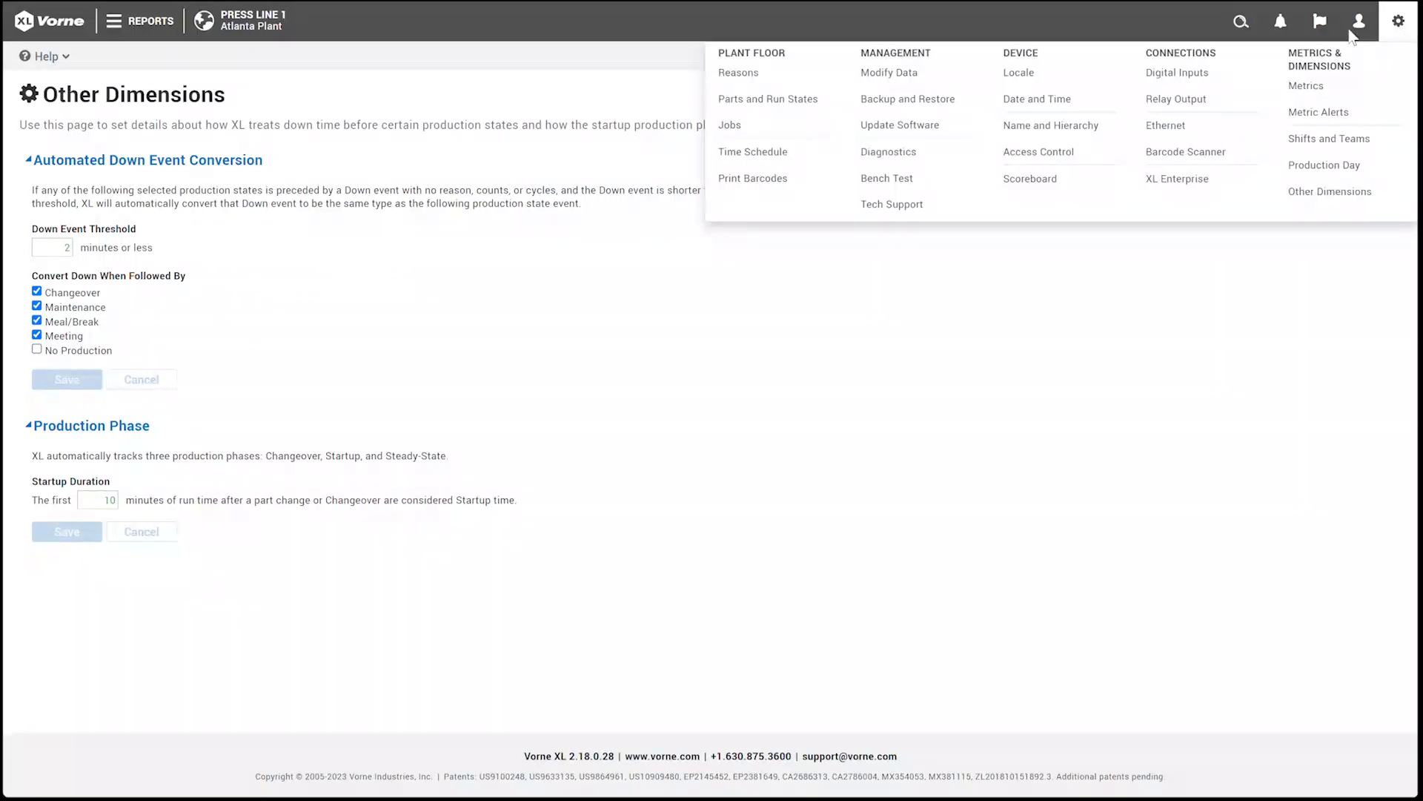
pyautogui.click(906, 74)
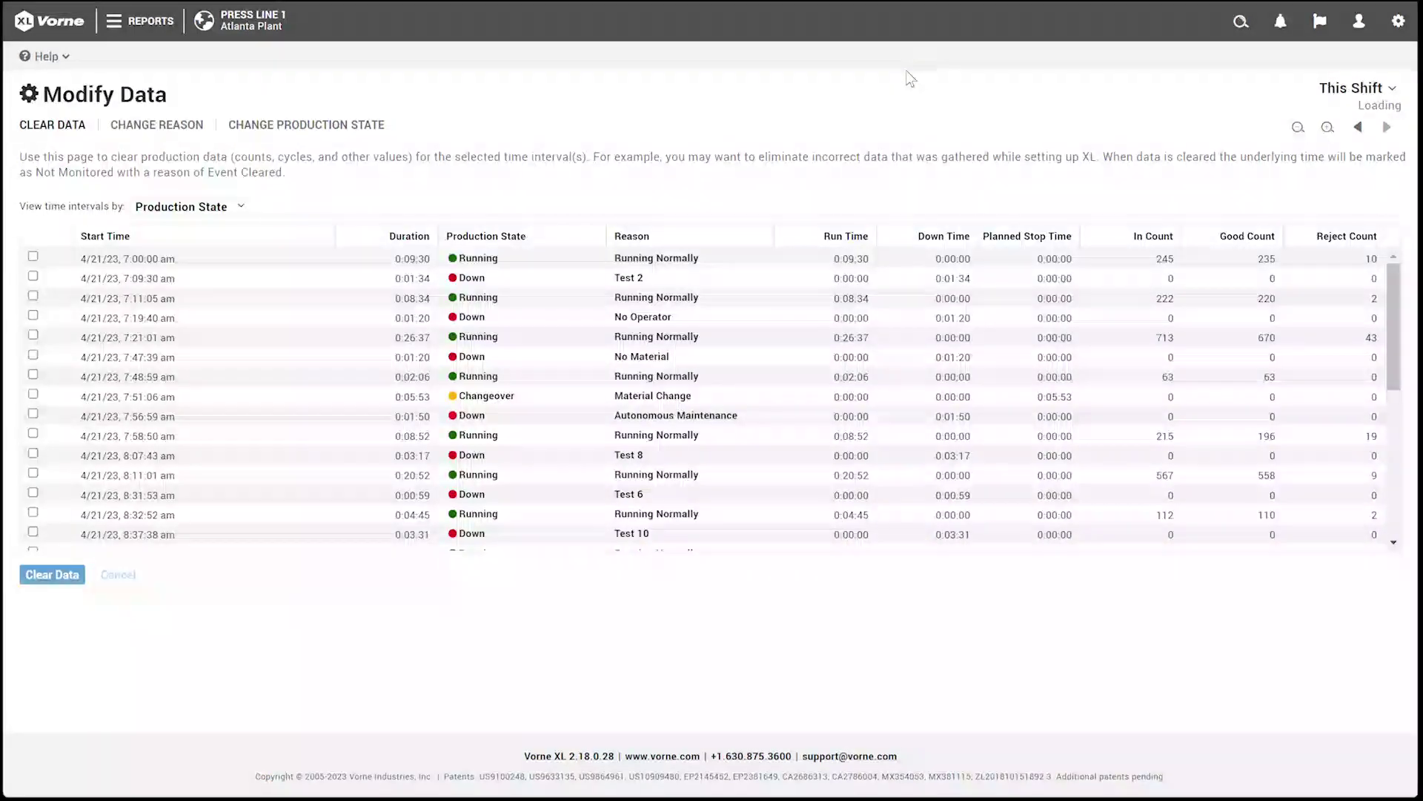
pyautogui.click(361, 128)
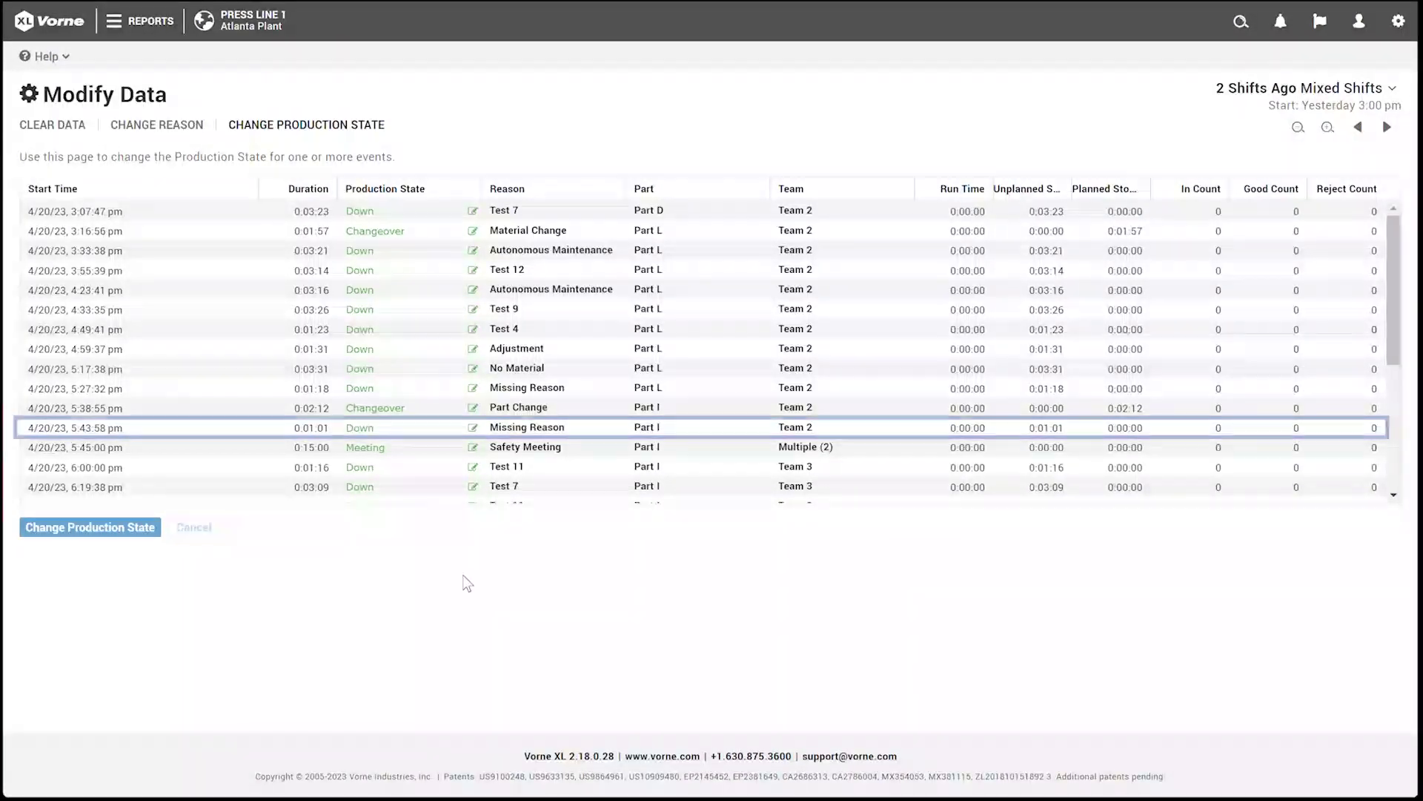
# Step: Change the 5:43:58 pm Down event to the Meeting production state with reason Safety Meeting, and apply the change
pyautogui.click(473, 428)
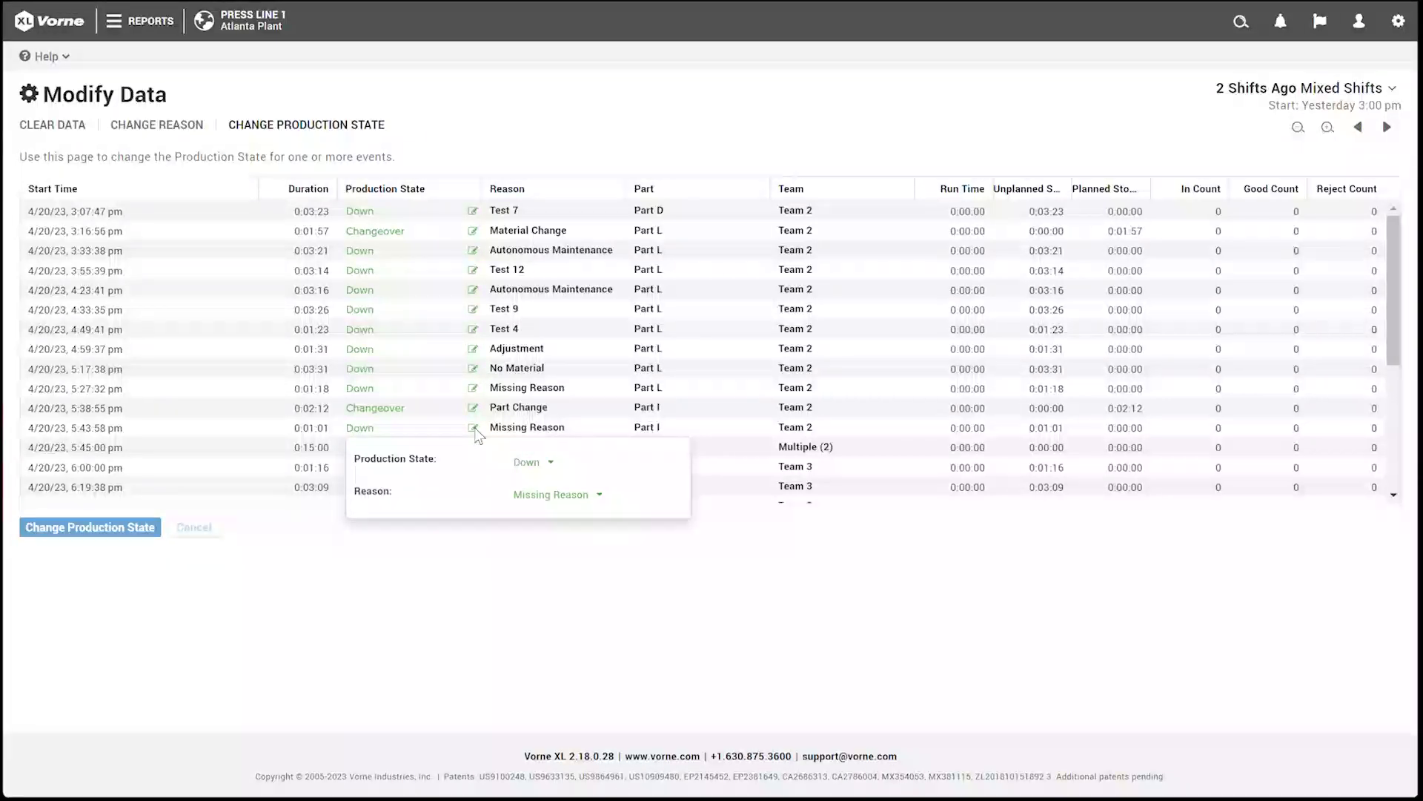
pyautogui.click(551, 464)
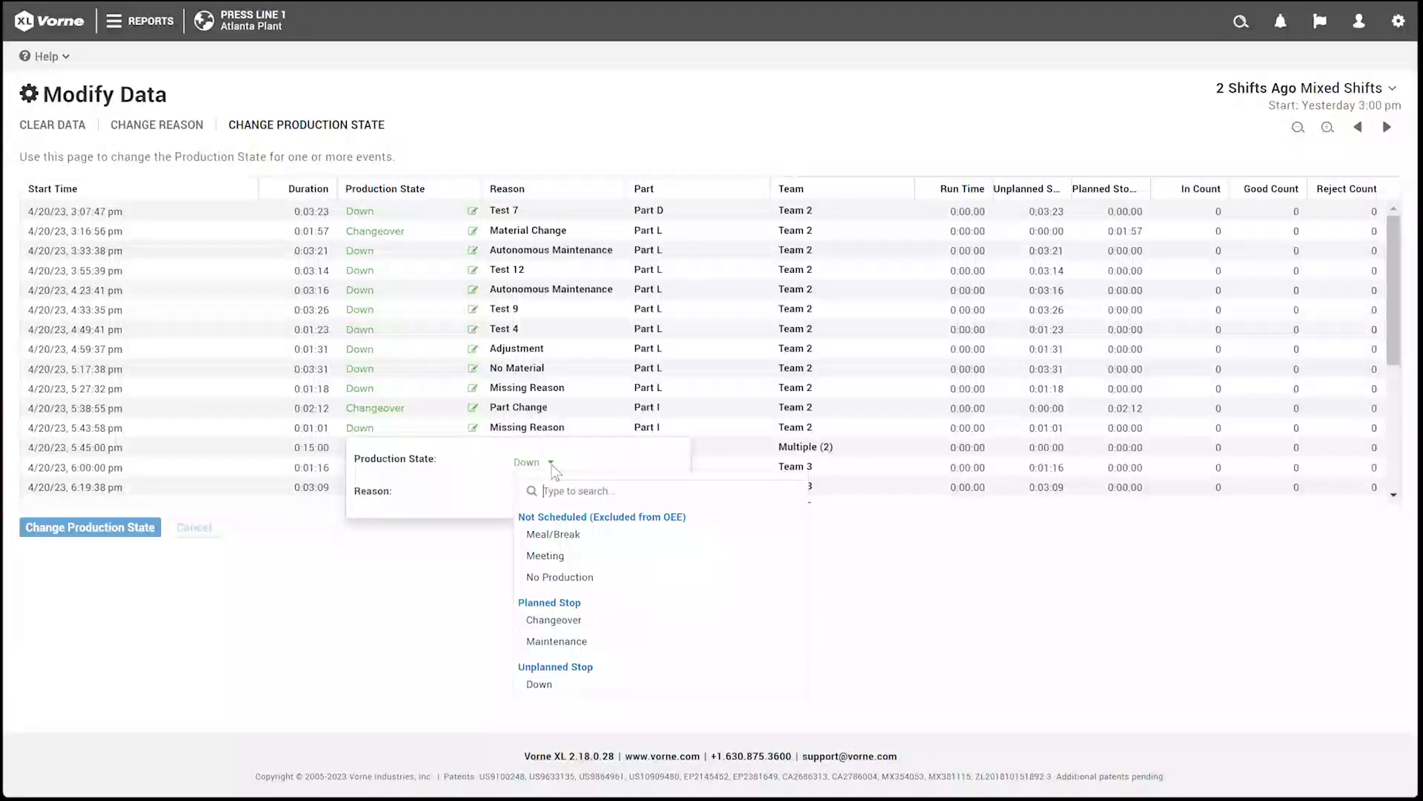
pyautogui.click(571, 556)
pyautogui.click(599, 496)
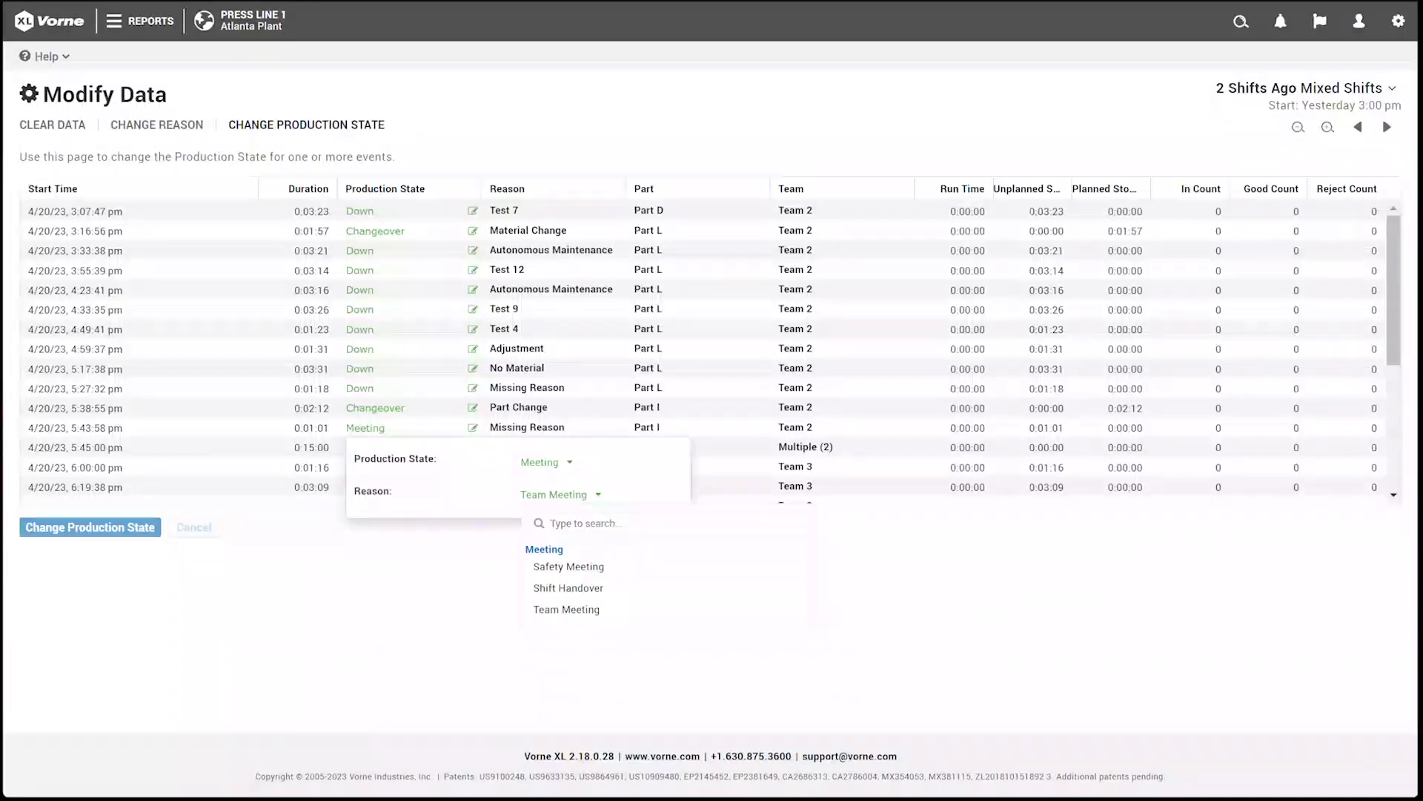
pyautogui.click(604, 566)
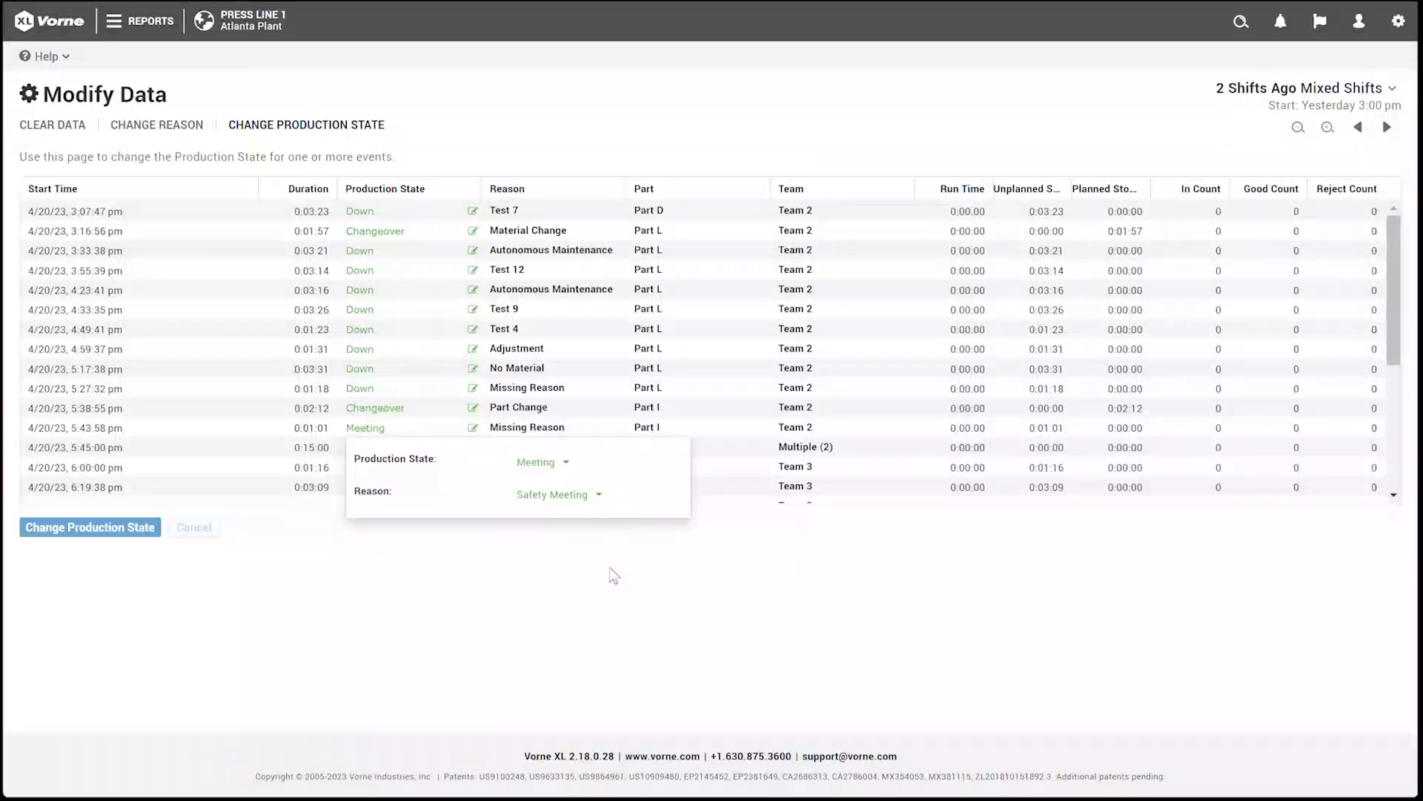
pyautogui.click(614, 575)
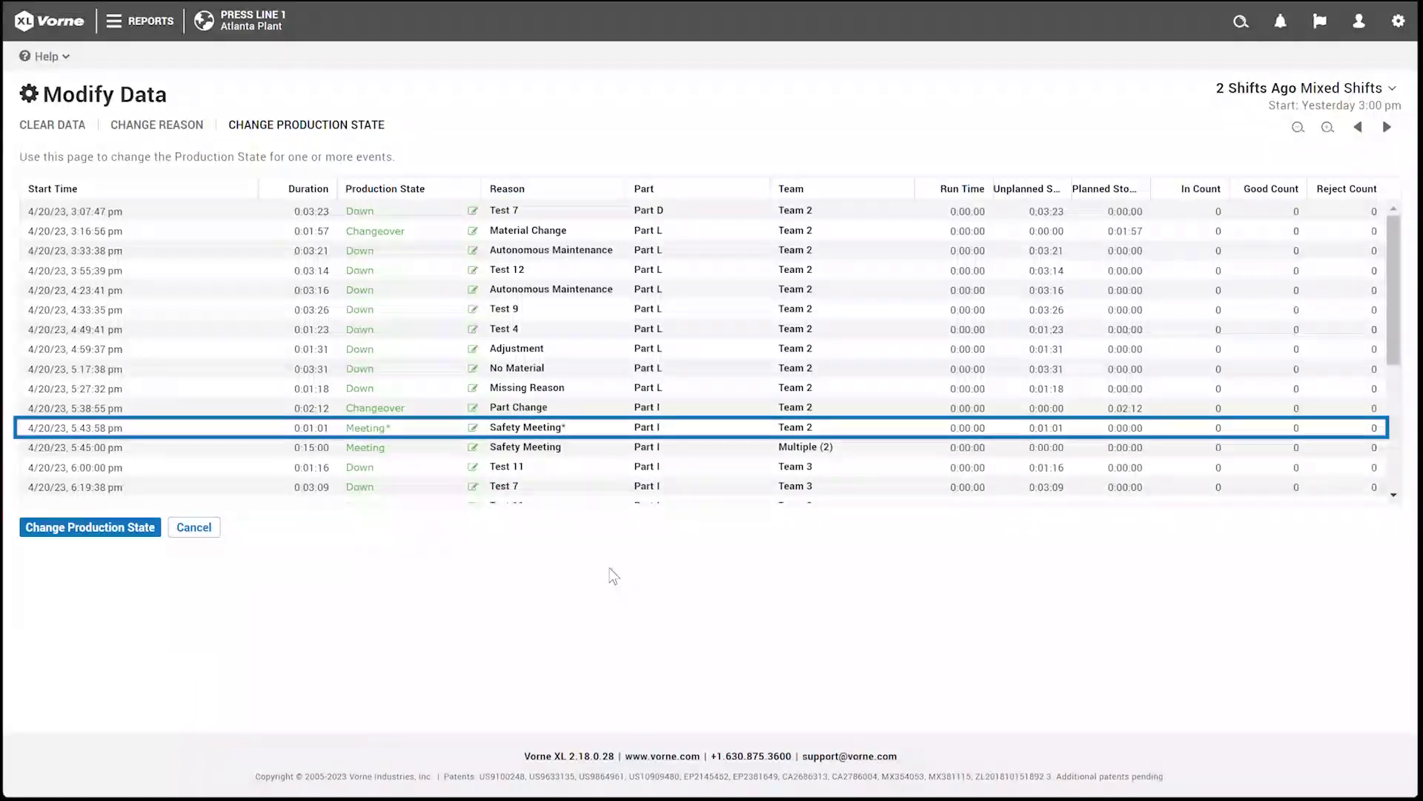
pyautogui.click(139, 529)
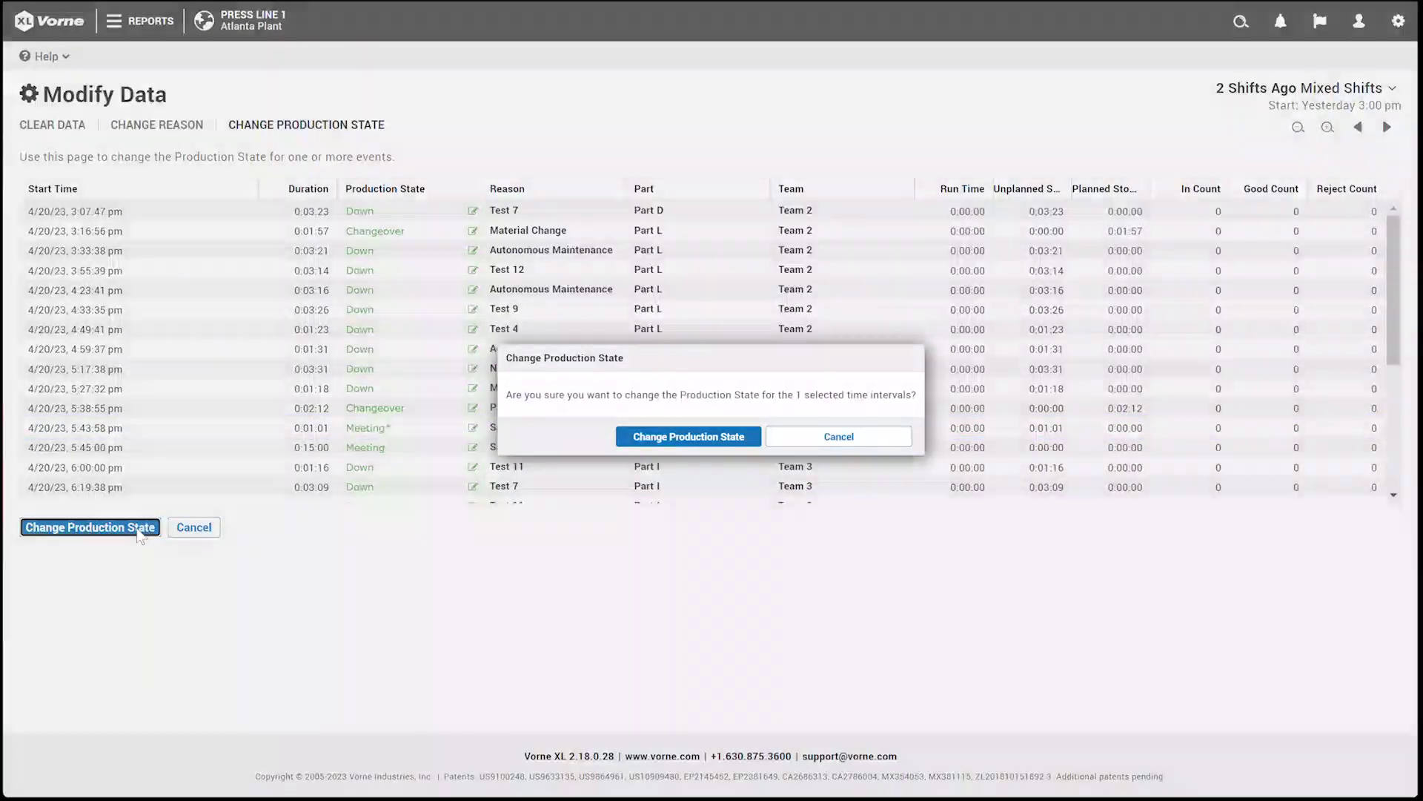
pyautogui.click(654, 439)
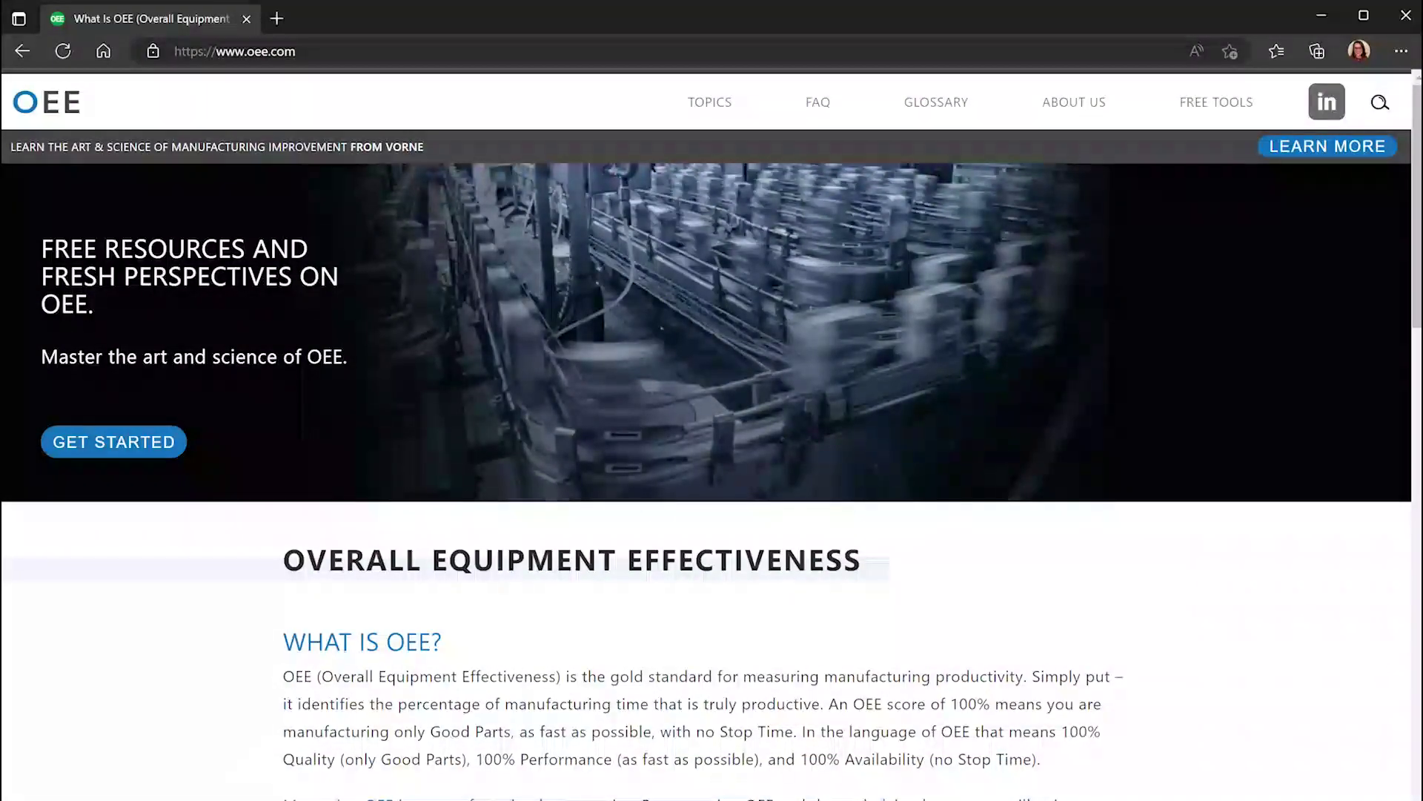
pyautogui.click(296, 51)
pyautogui.write('xl.vorne.com')
pyautogui.press('Return')
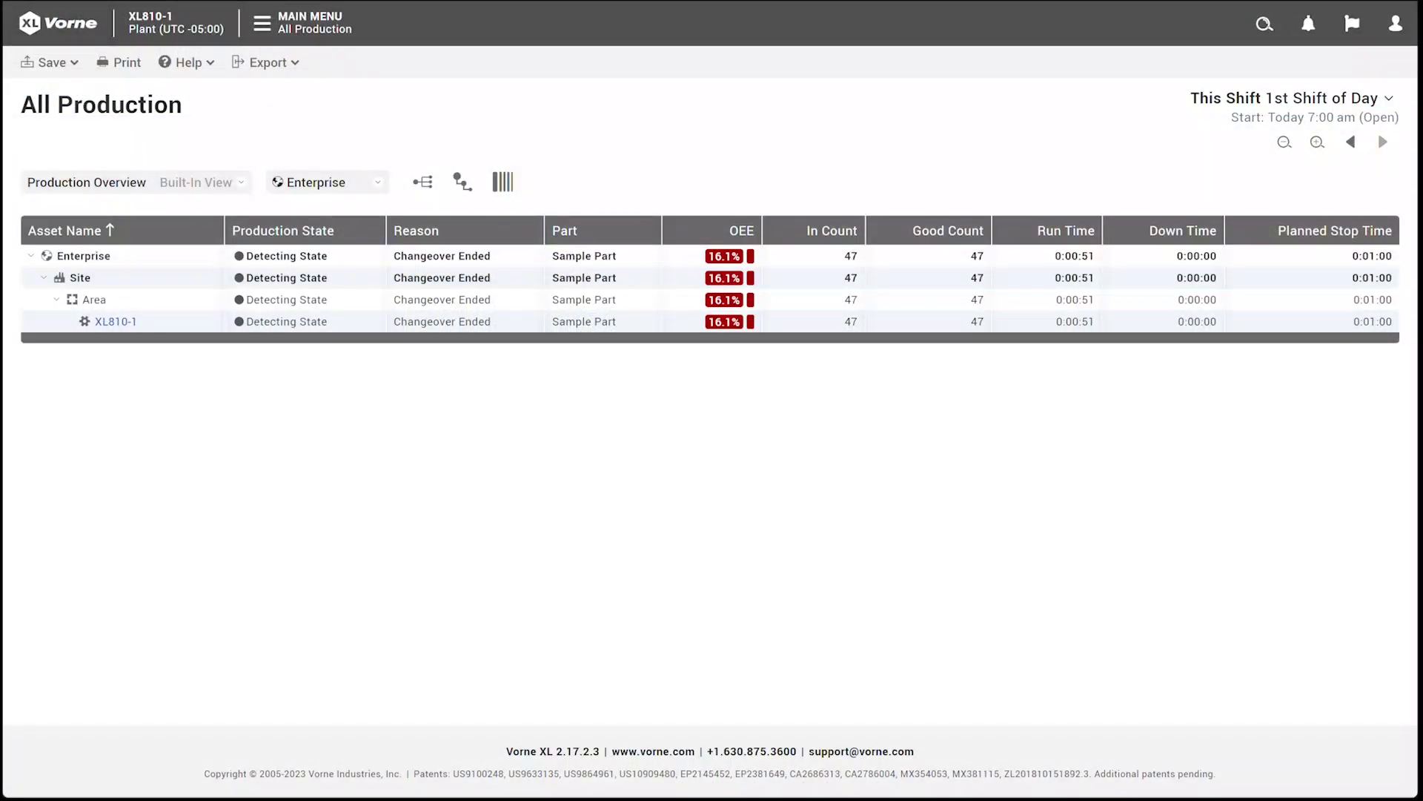
# Step: Log in to the XL810-1 device with the Administrator role by entering the account password
pyautogui.click(1405, 31)
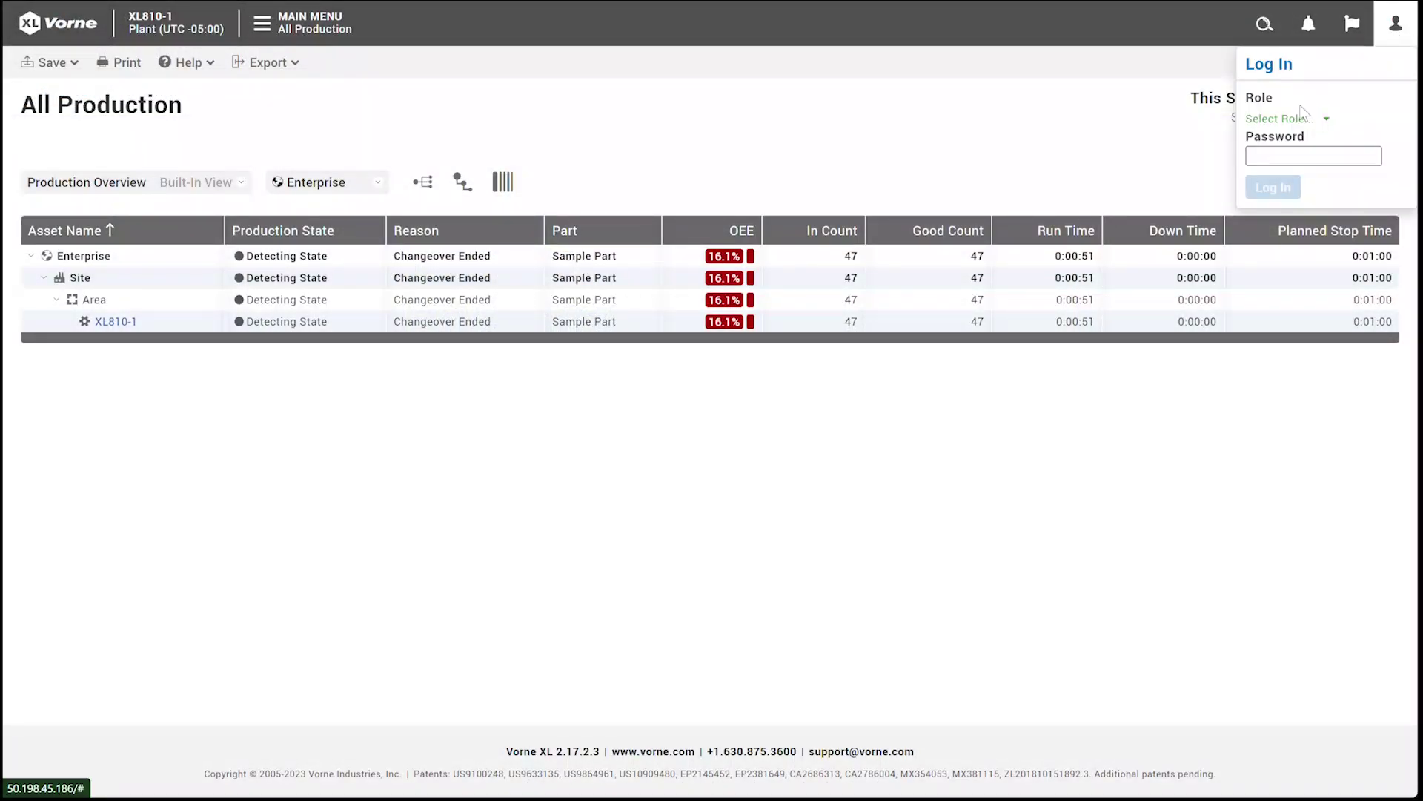
pyautogui.click(1301, 121)
pyautogui.click(1287, 140)
pyautogui.write('••••••')
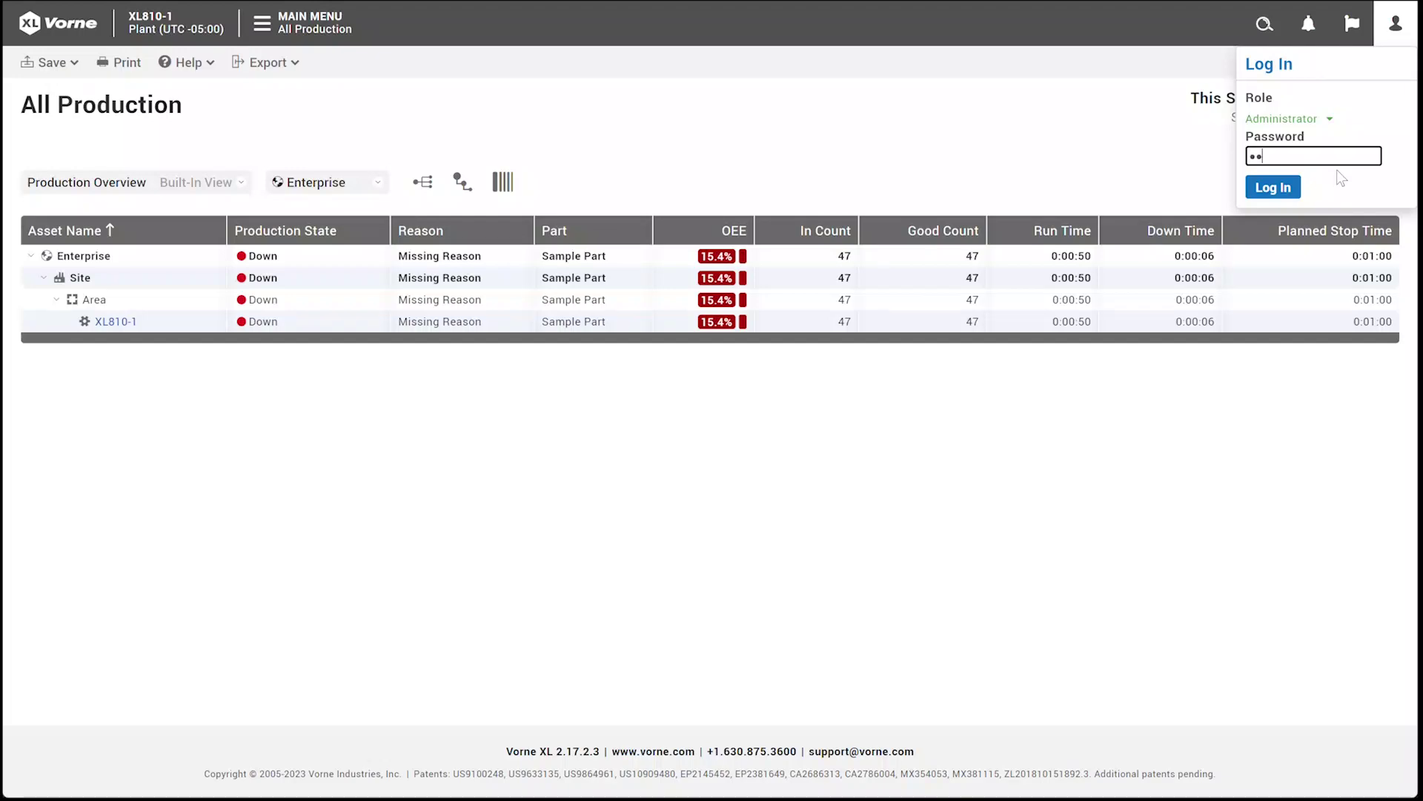
pyautogui.press('Return')
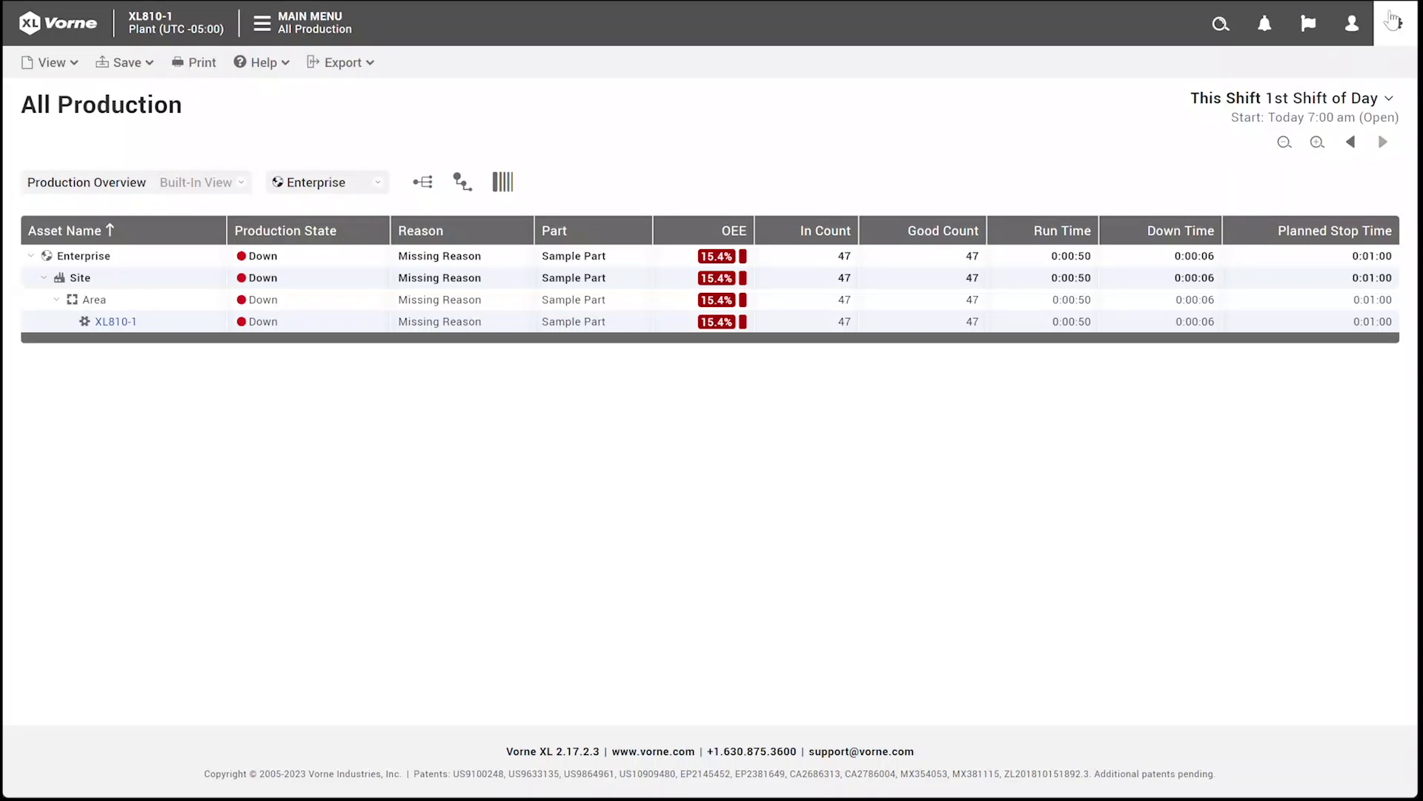
# Step: Open the device's XL Enterprise settings page to view its connection to the organization
pyautogui.click(1396, 24)
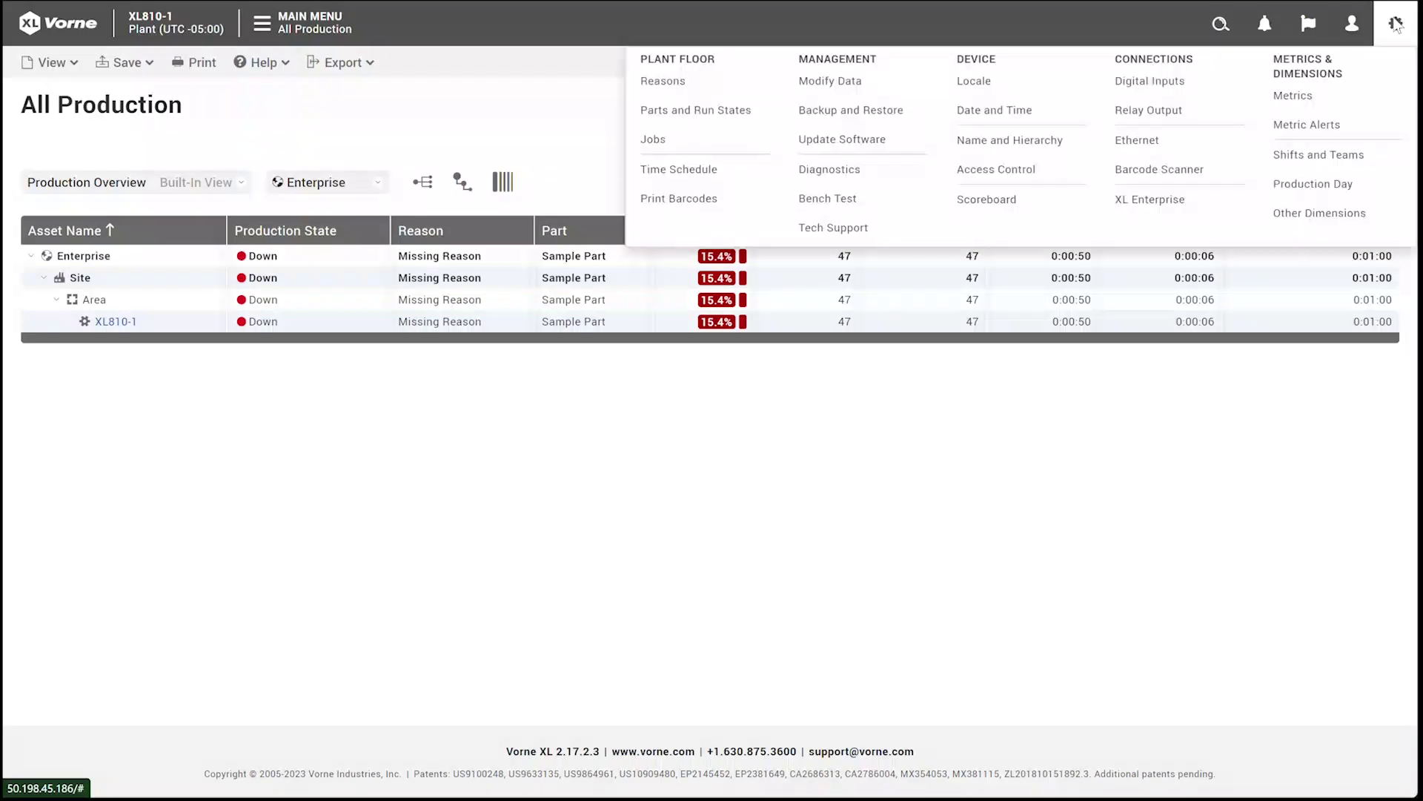
pyautogui.click(1164, 199)
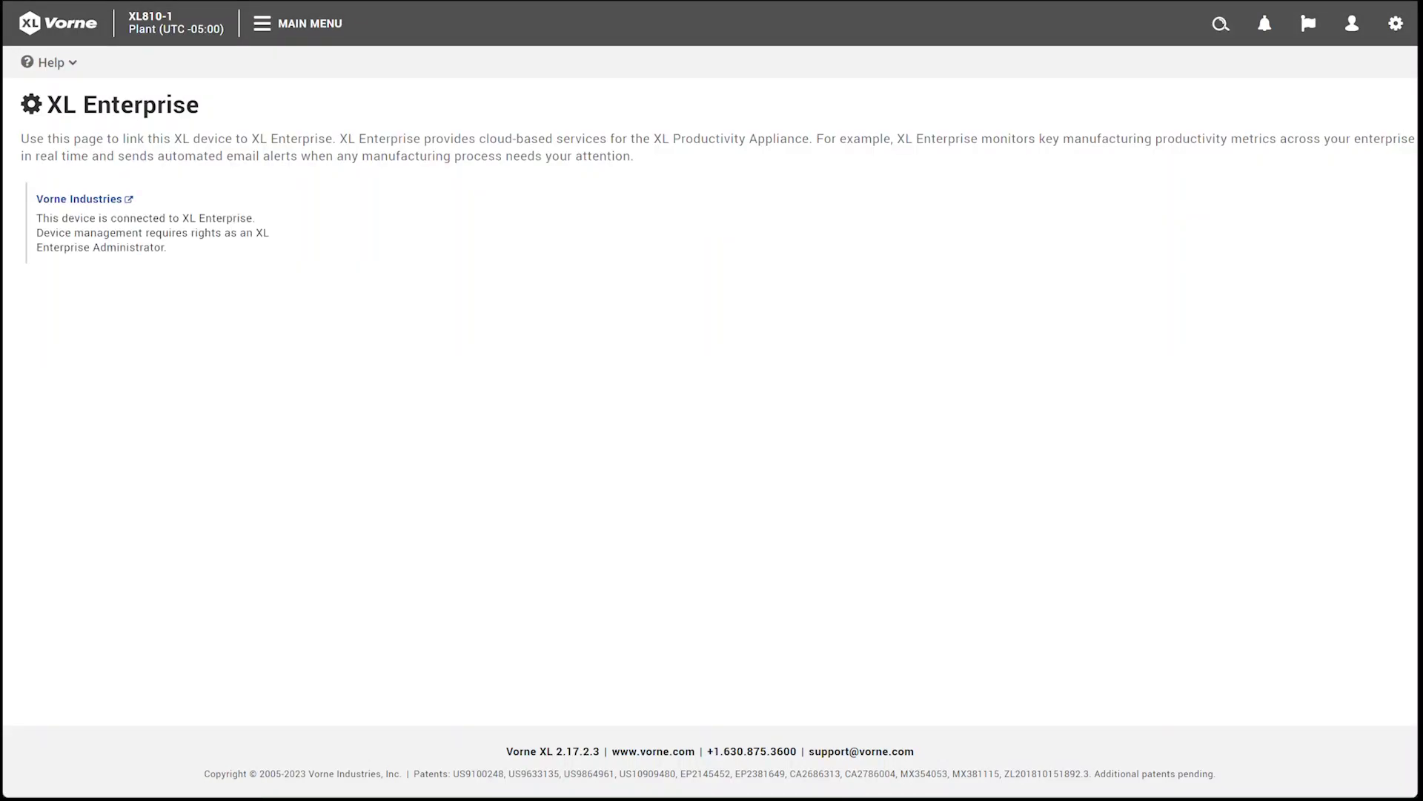
pyautogui.press('Tab')
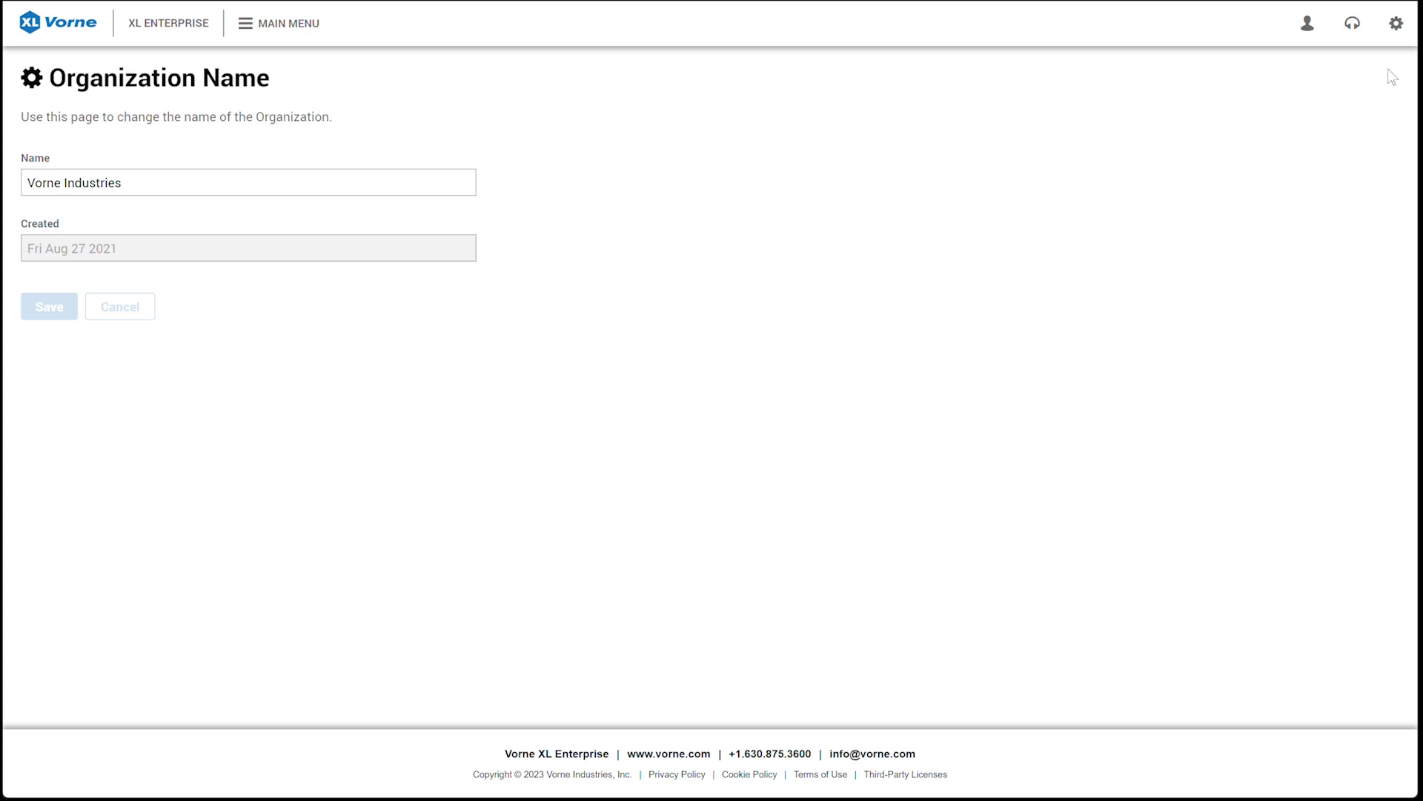
# Step: Open the Email Report Templates page in XL Enterprise and create a new report named Defect Summary
pyautogui.click(1394, 30)
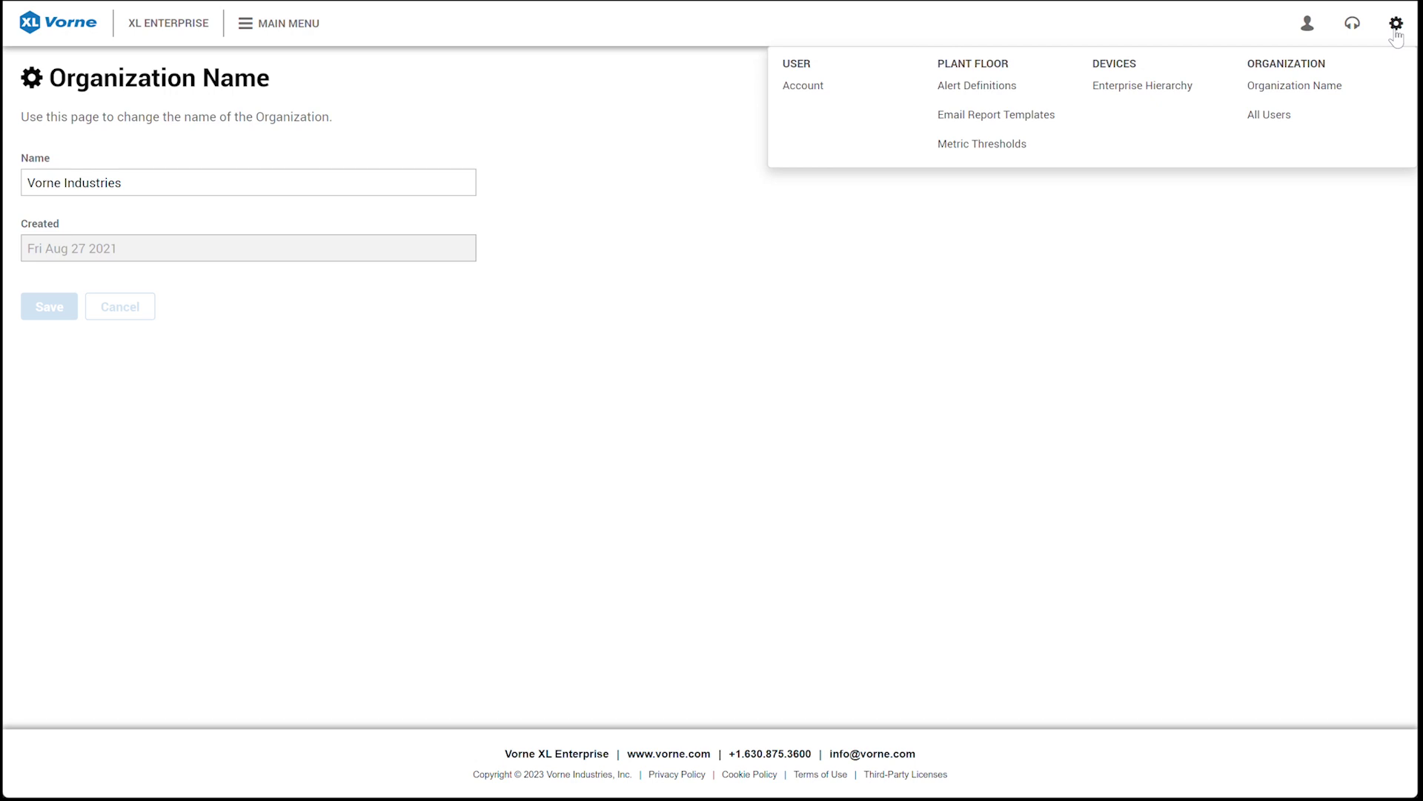
pyautogui.click(1012, 116)
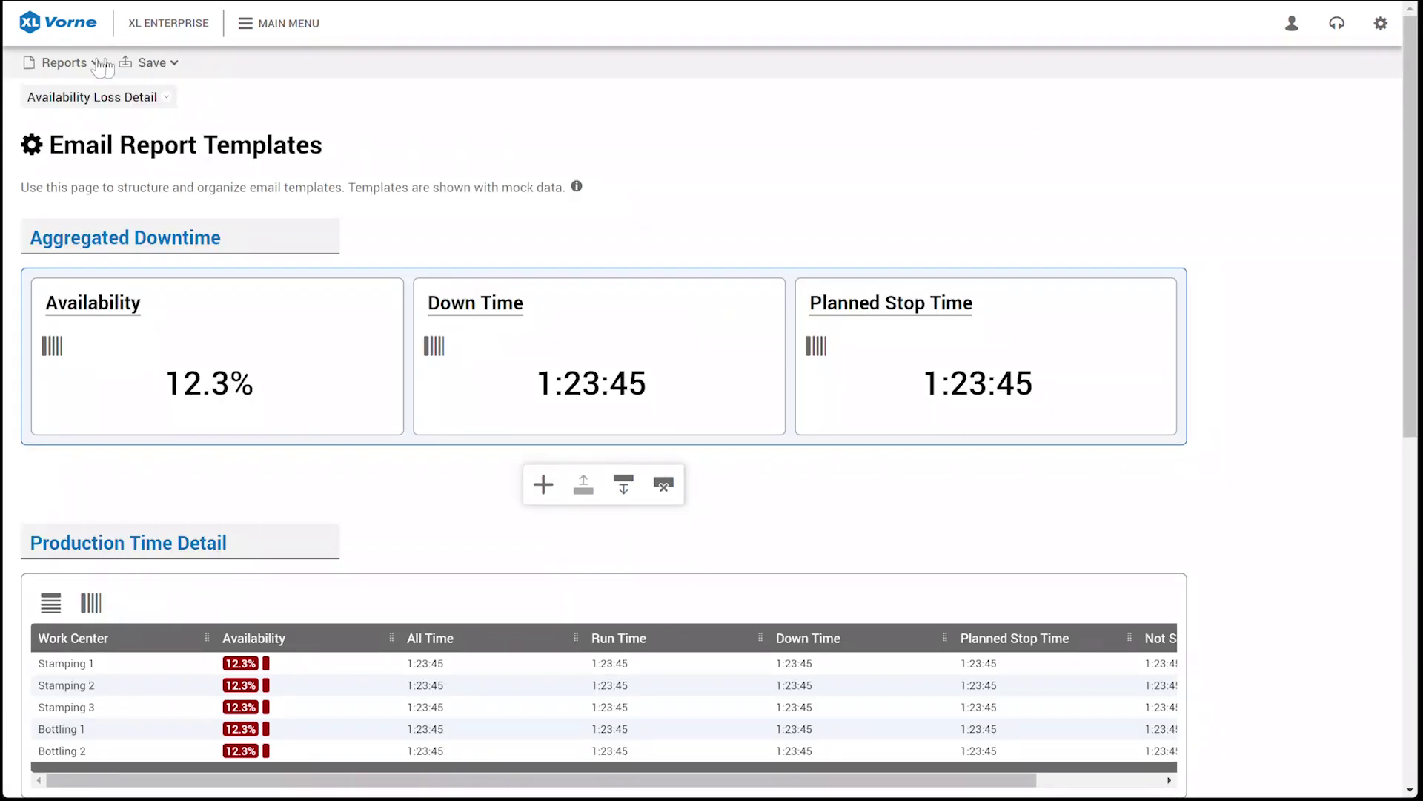
pyautogui.click(65, 62)
pyautogui.click(102, 104)
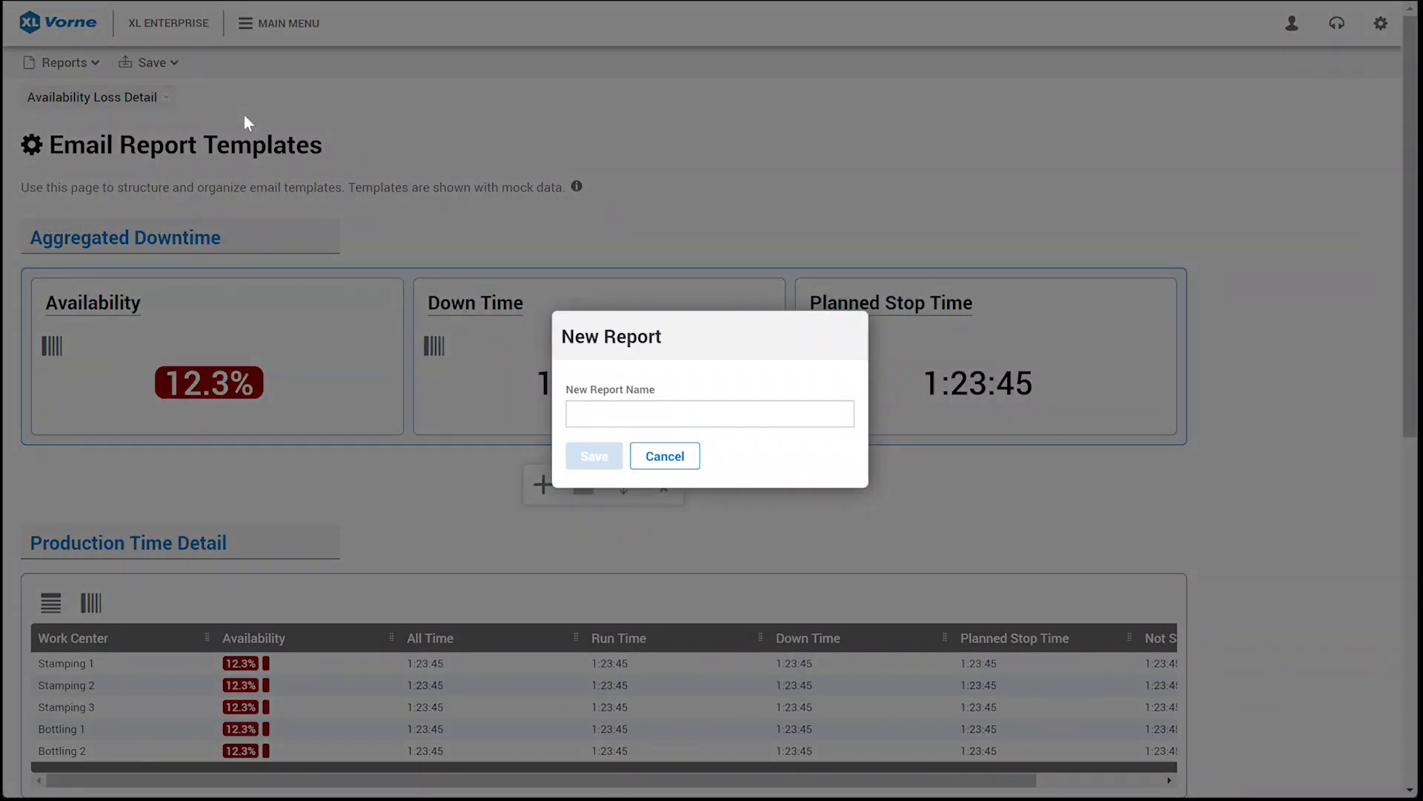
pyautogui.write('Defect Summary')
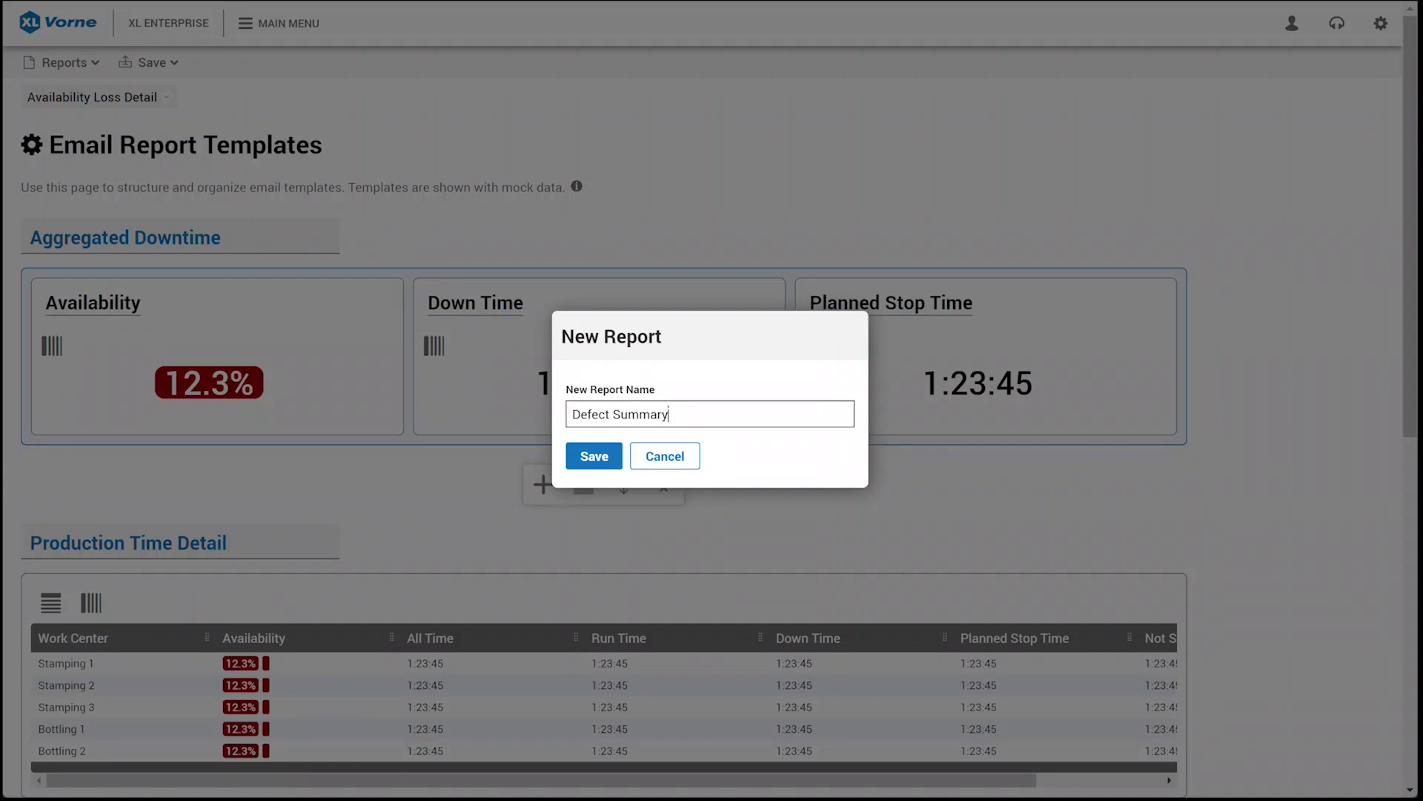
pyautogui.press('Return')
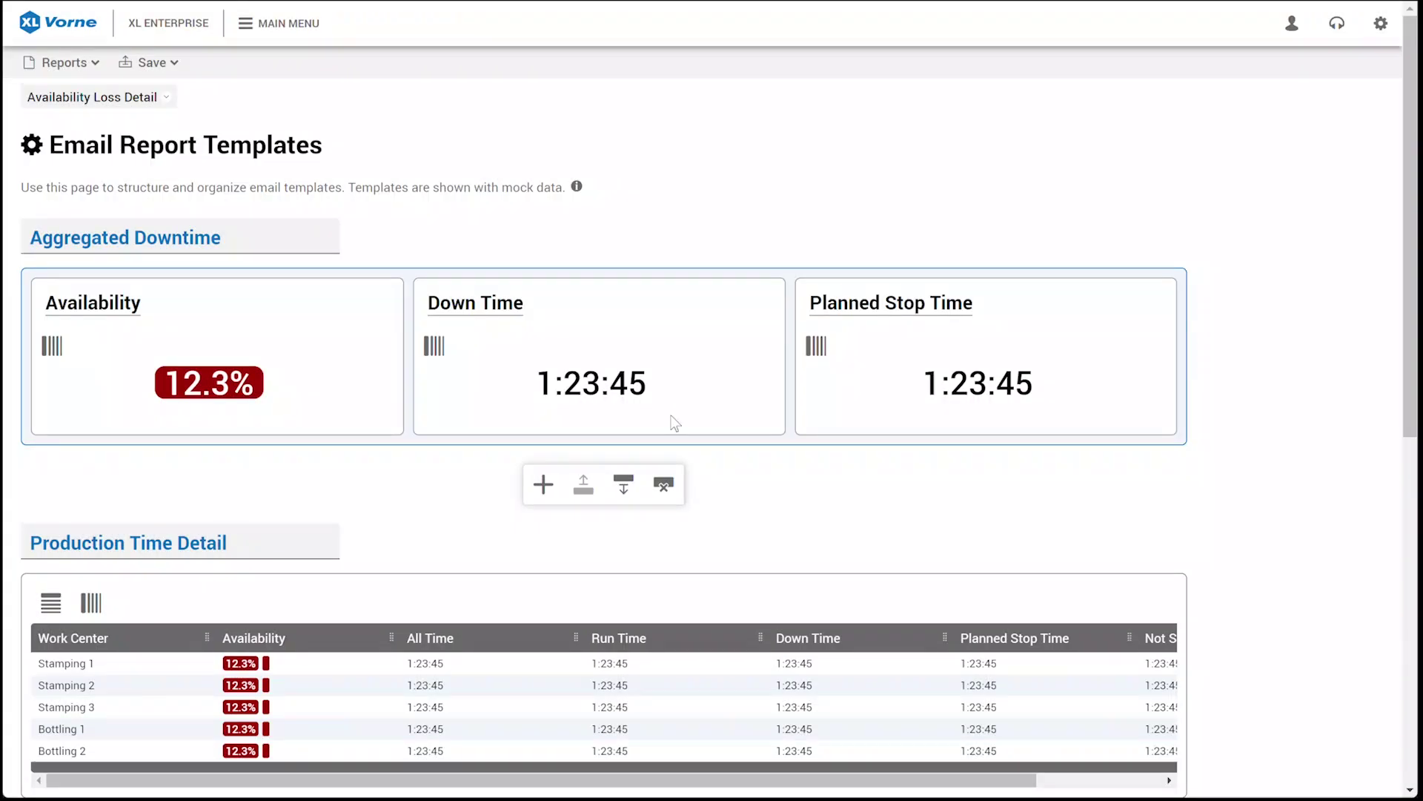
# Step: Add a table widget with the Reject Reasons dimension and a maximum of 25 rows to the report, and save it
pyautogui.click(656, 293)
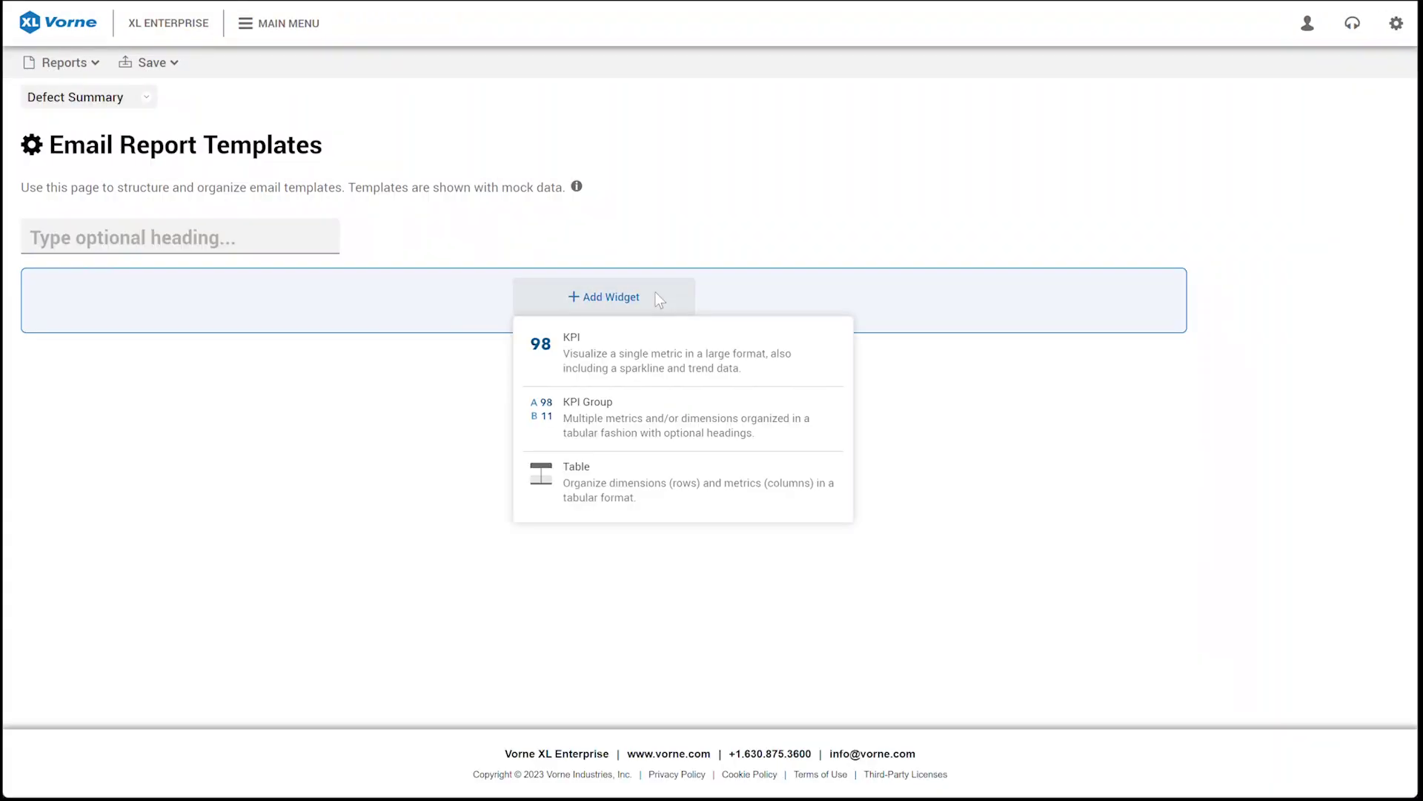
pyautogui.click(656, 479)
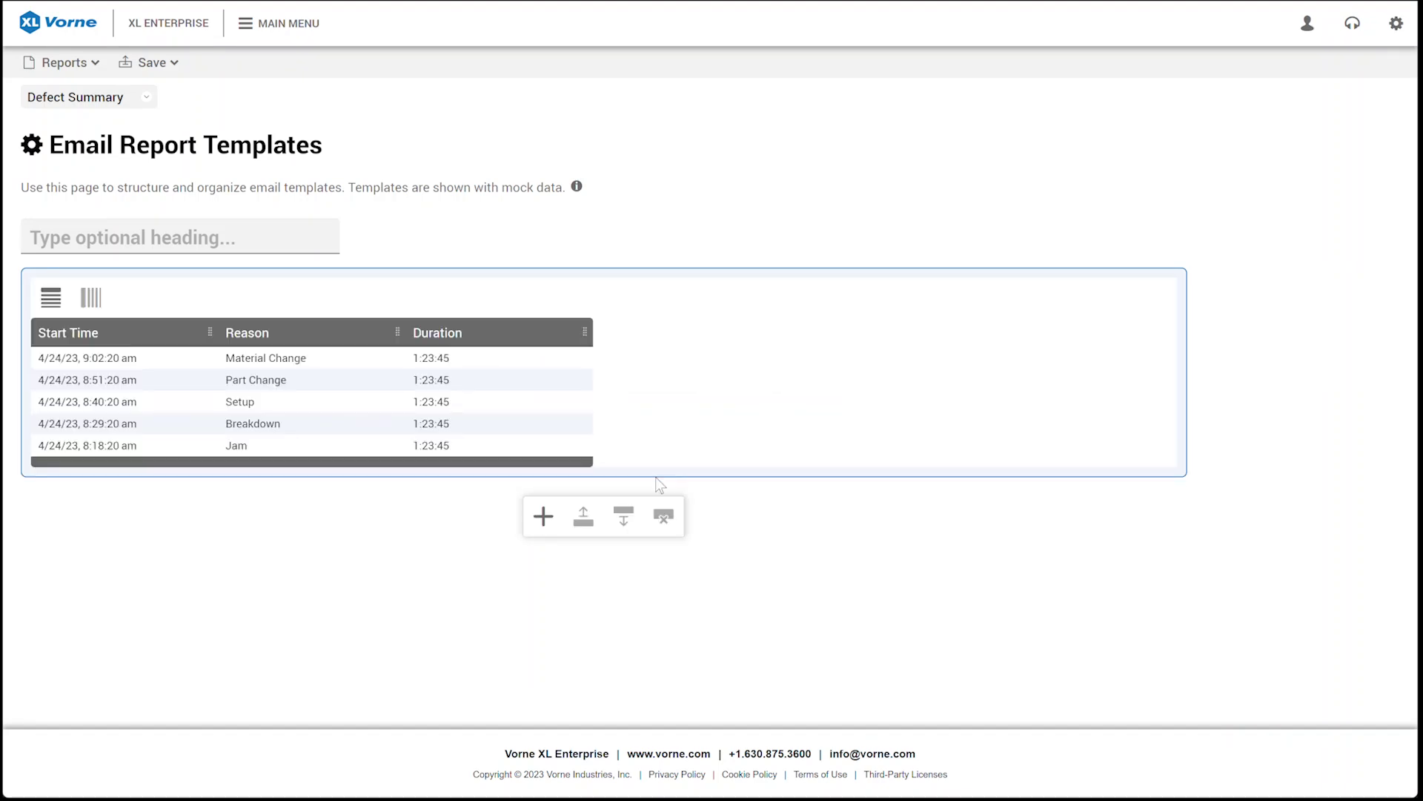
pyautogui.click(57, 304)
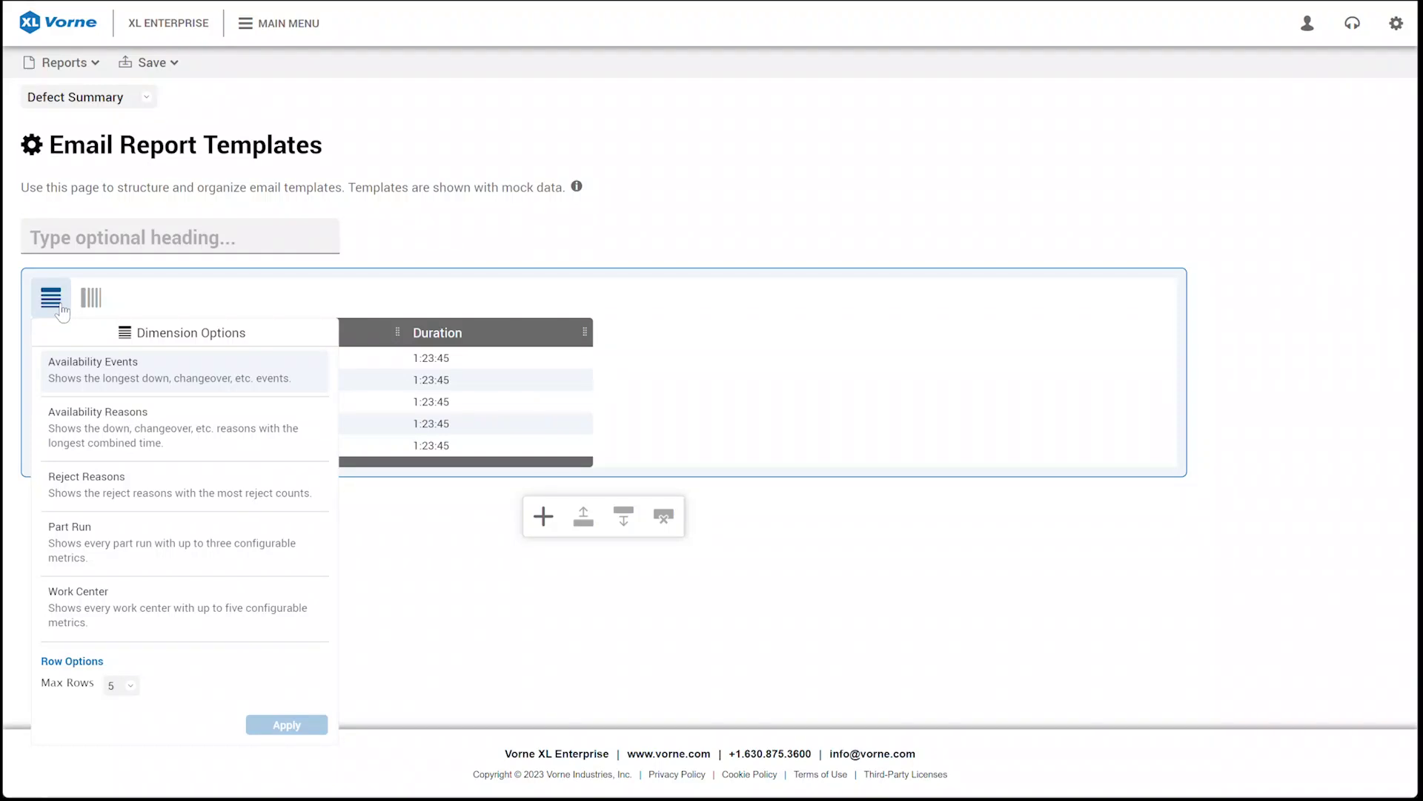
pyautogui.click(126, 495)
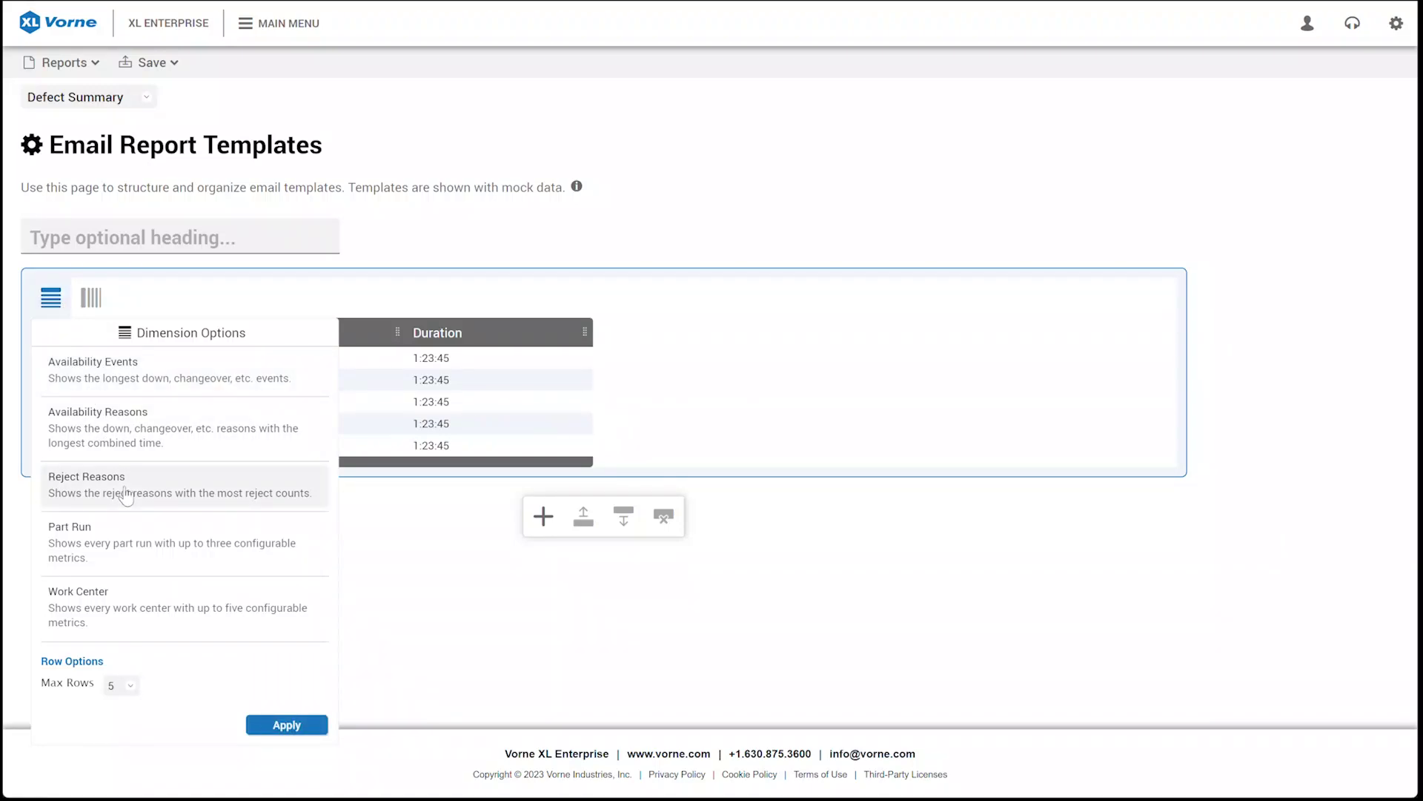
pyautogui.click(131, 687)
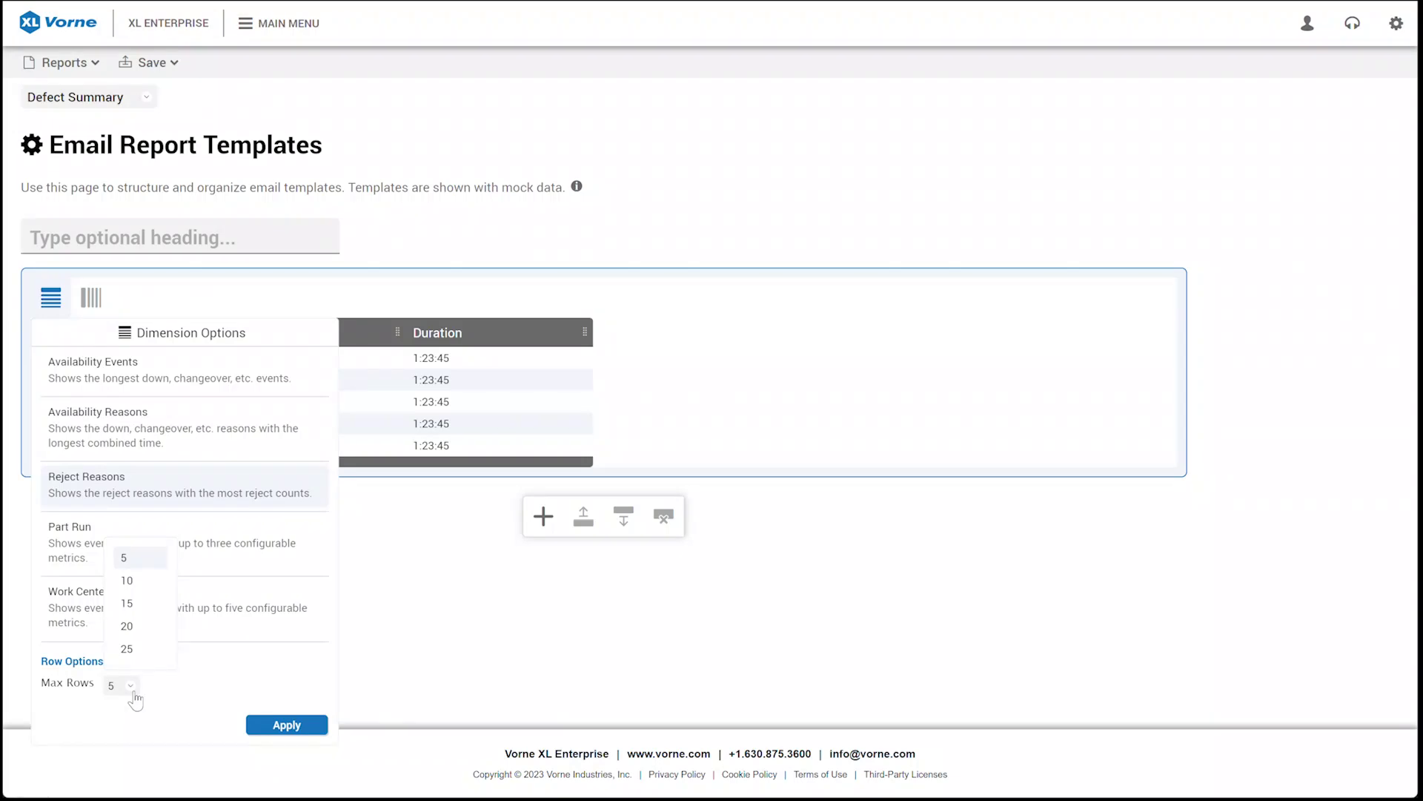
pyautogui.click(145, 654)
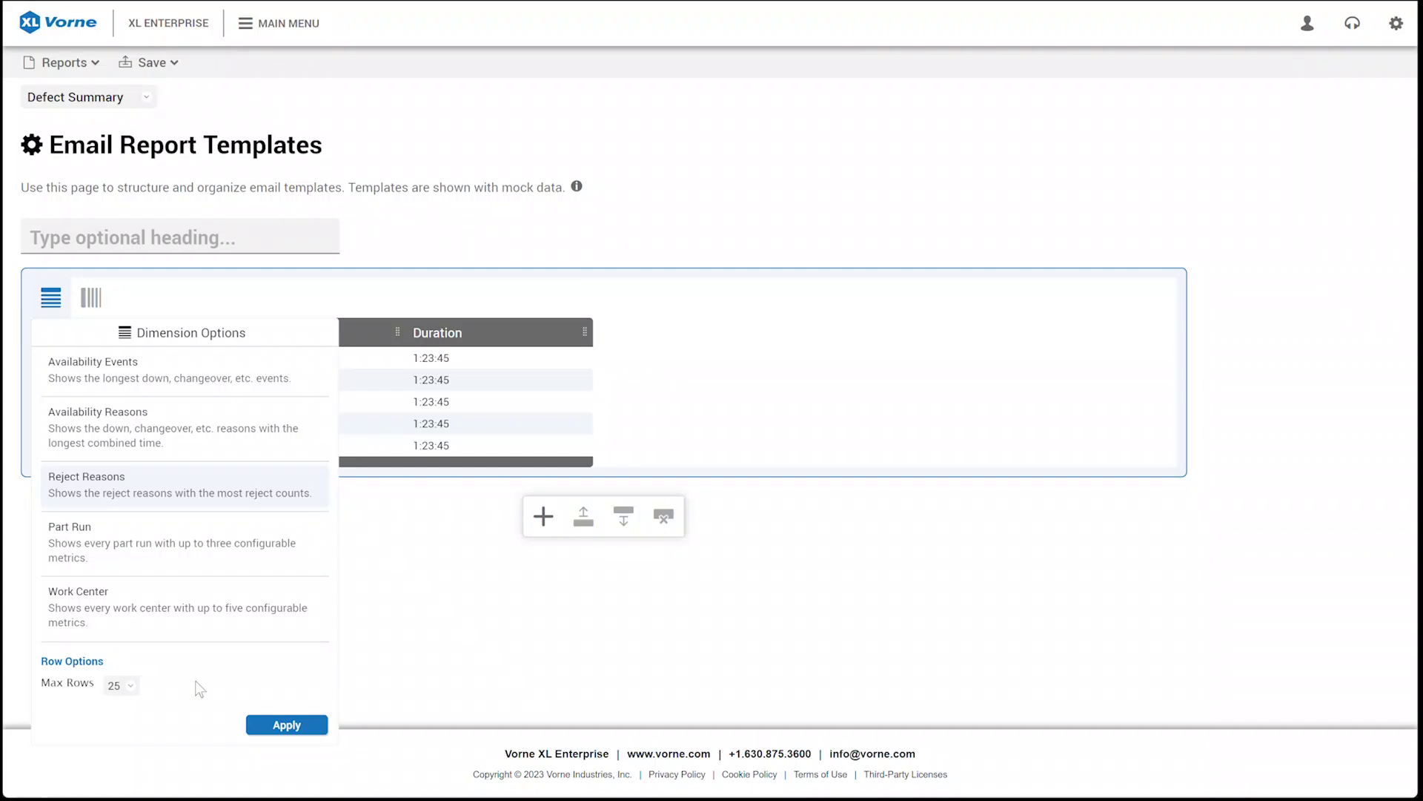
pyautogui.click(287, 724)
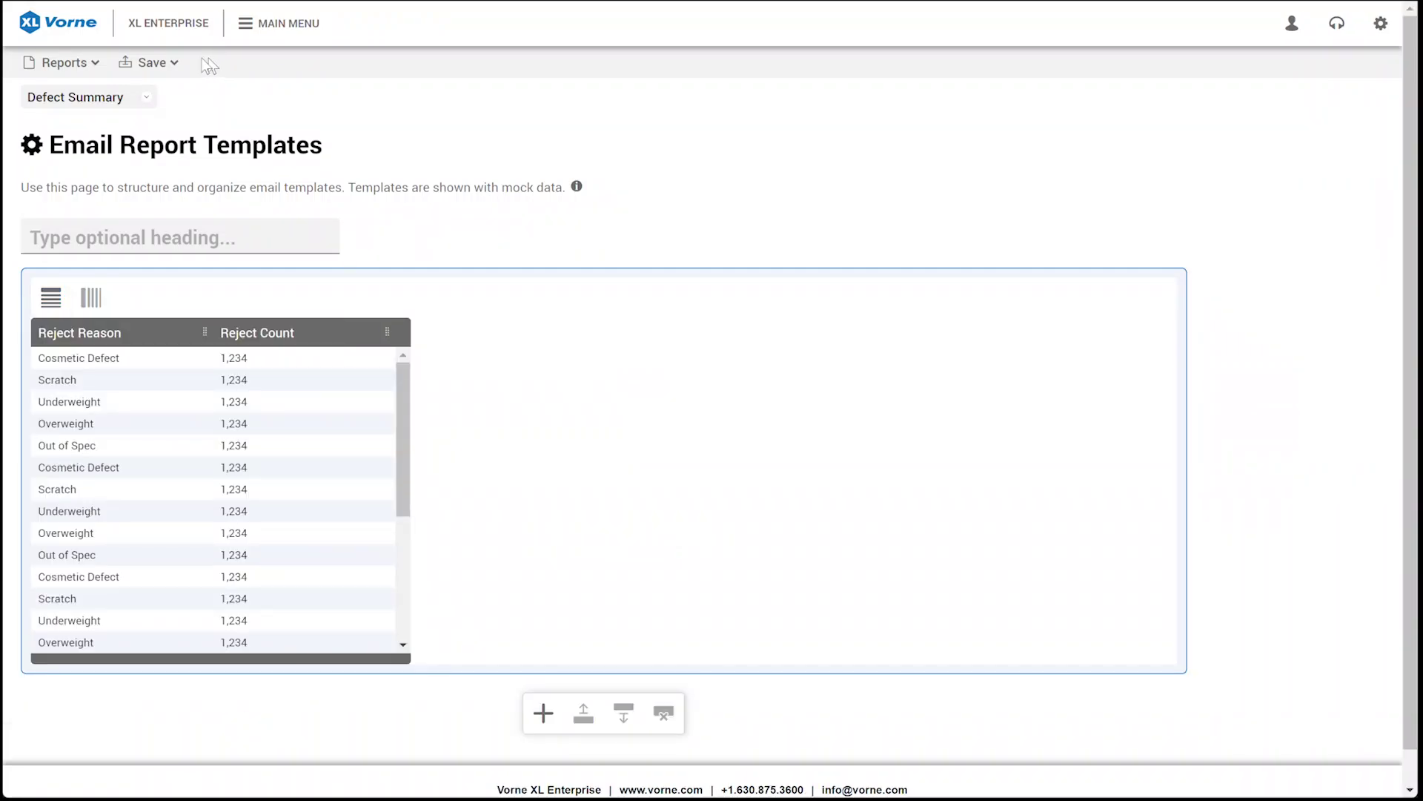
pyautogui.click(173, 63)
pyautogui.click(178, 99)
# Step: On the Email Report Subscriptions page, add and save a Defect Summary subscription for Acme with Production Day and Production Week as reporting periods
pyautogui.click(268, 28)
pyautogui.click(287, 116)
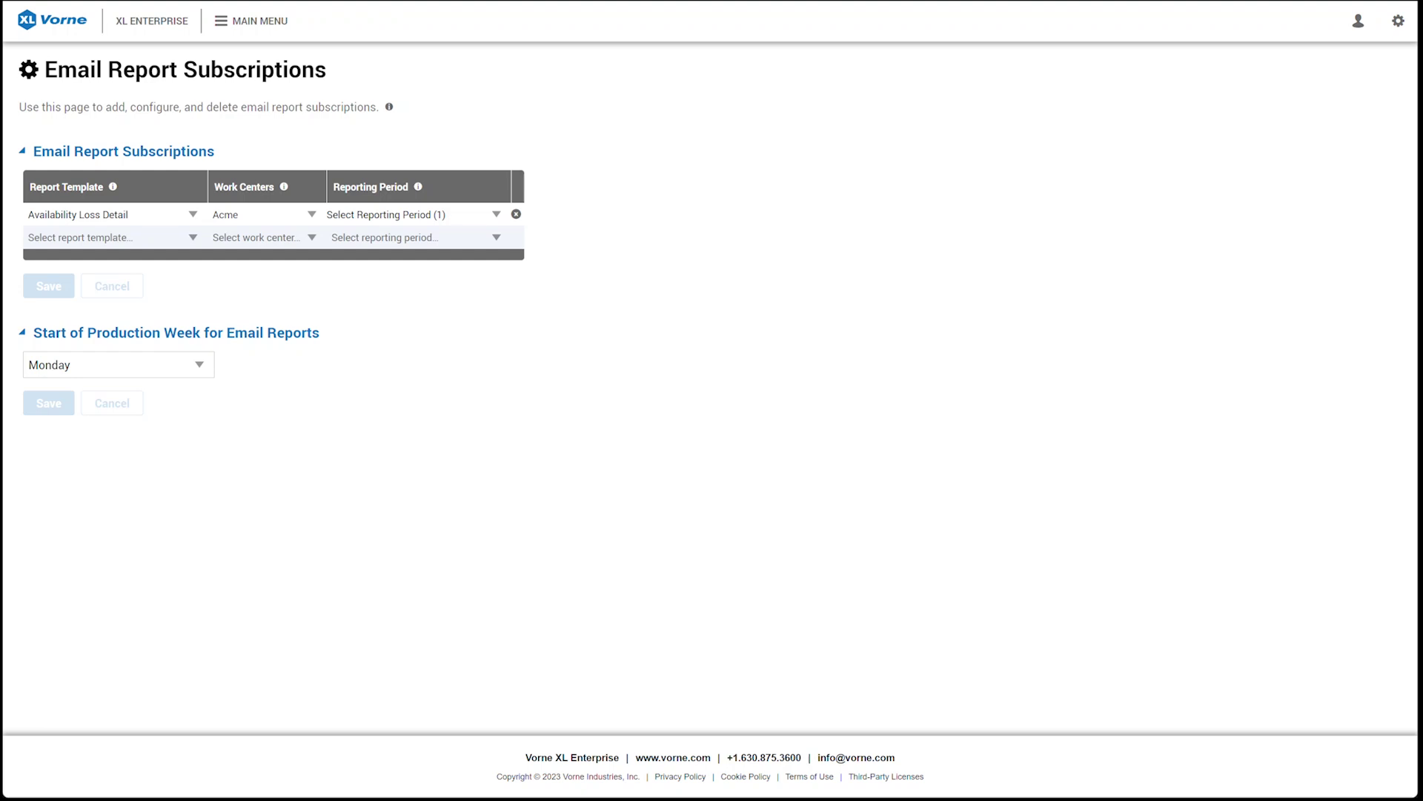
pyautogui.click(97, 238)
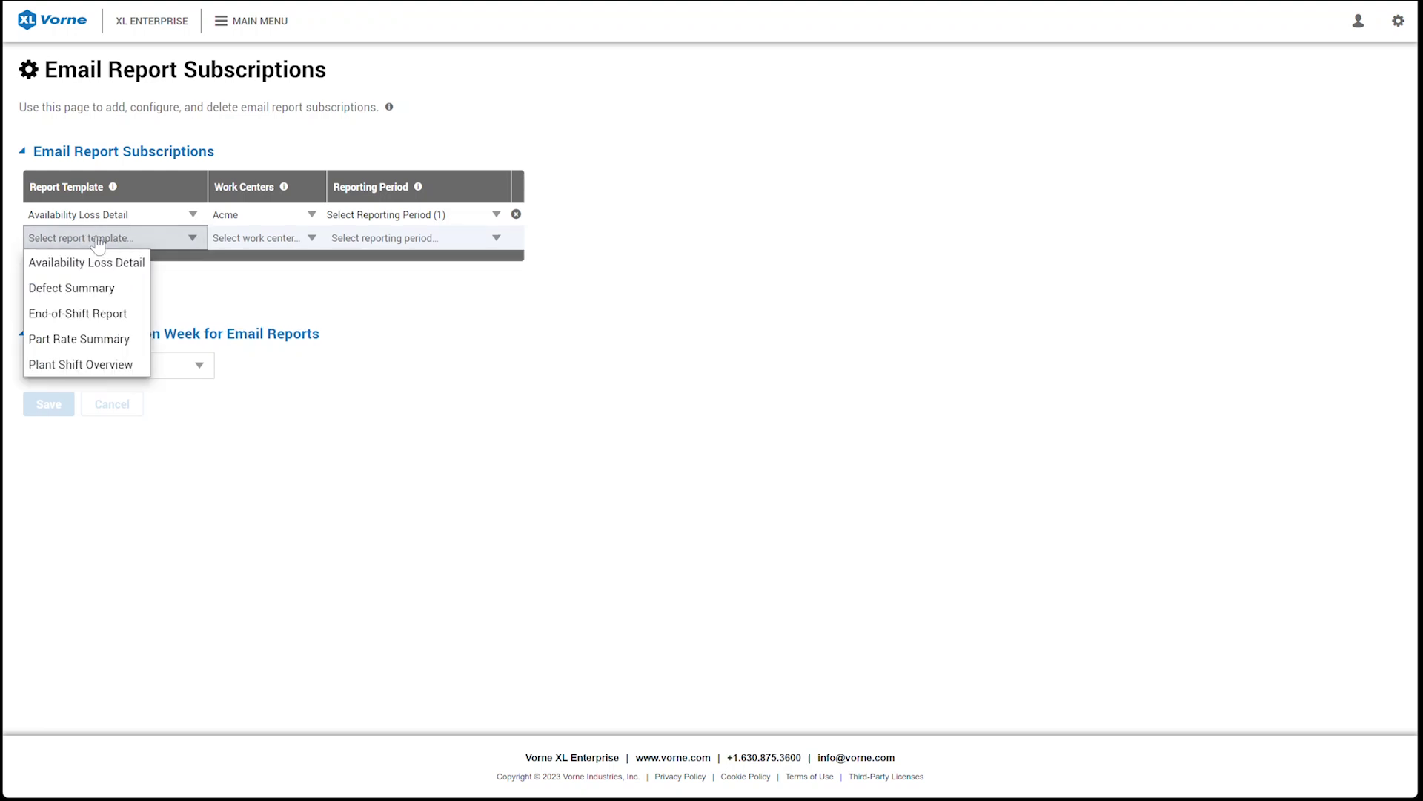
pyautogui.click(103, 289)
pyautogui.click(260, 245)
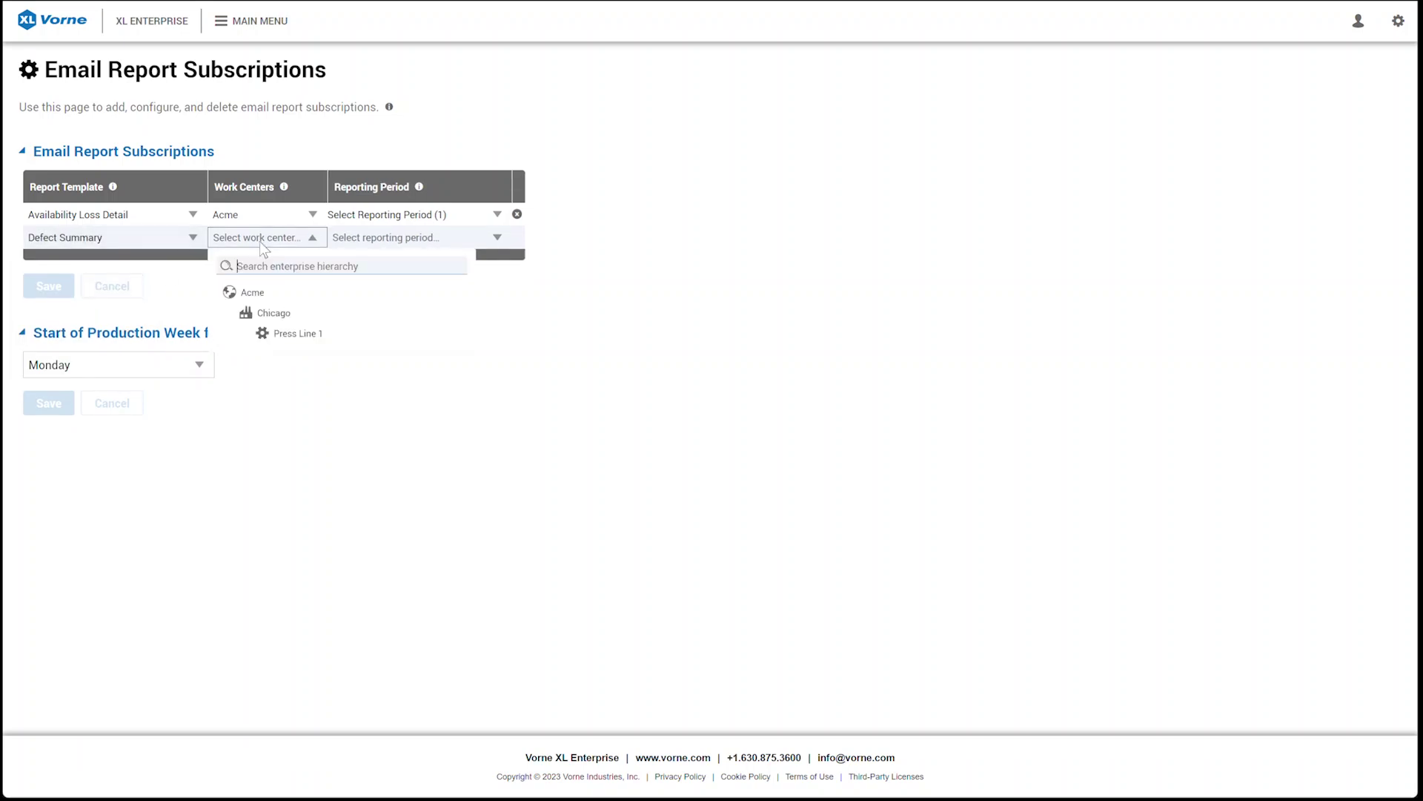
pyautogui.click(276, 296)
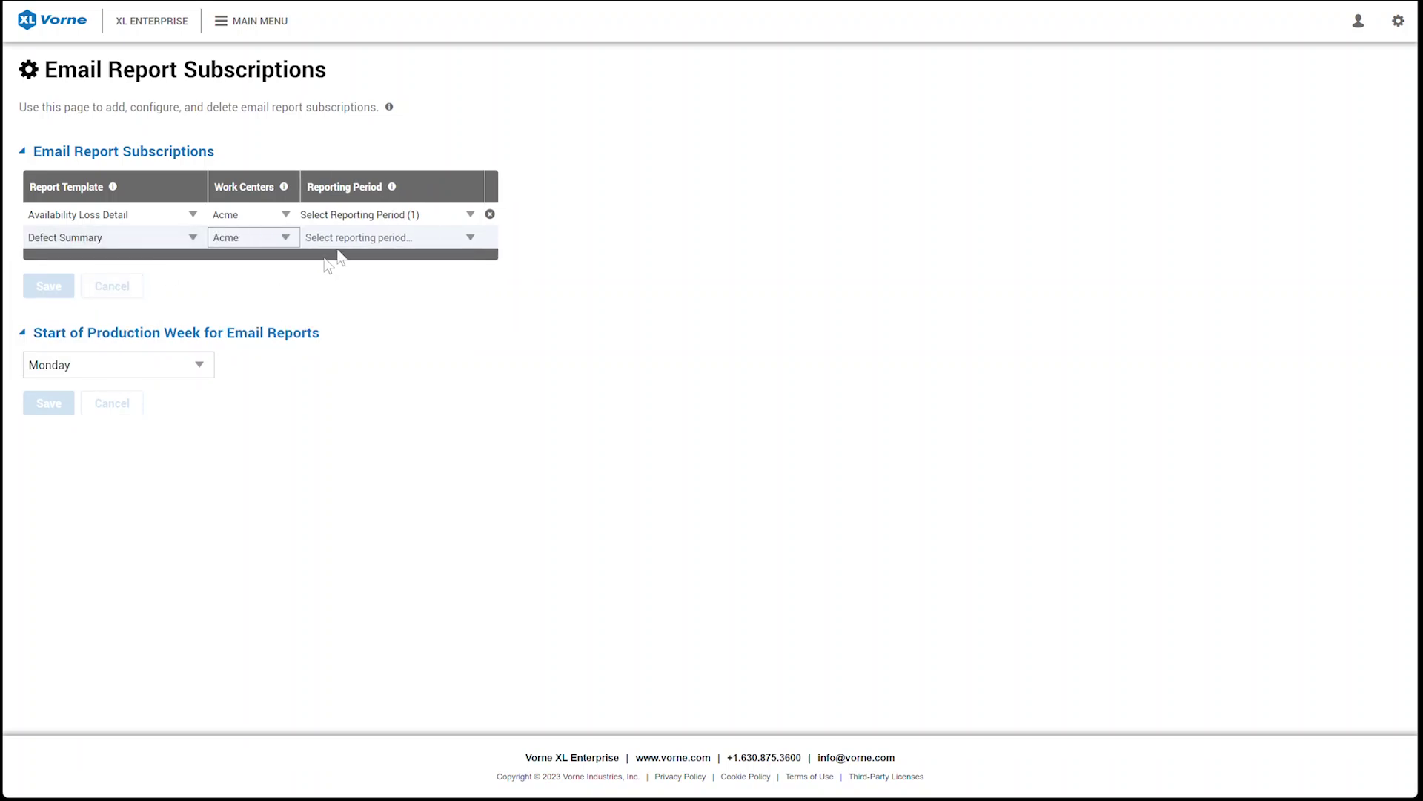
pyautogui.click(361, 245)
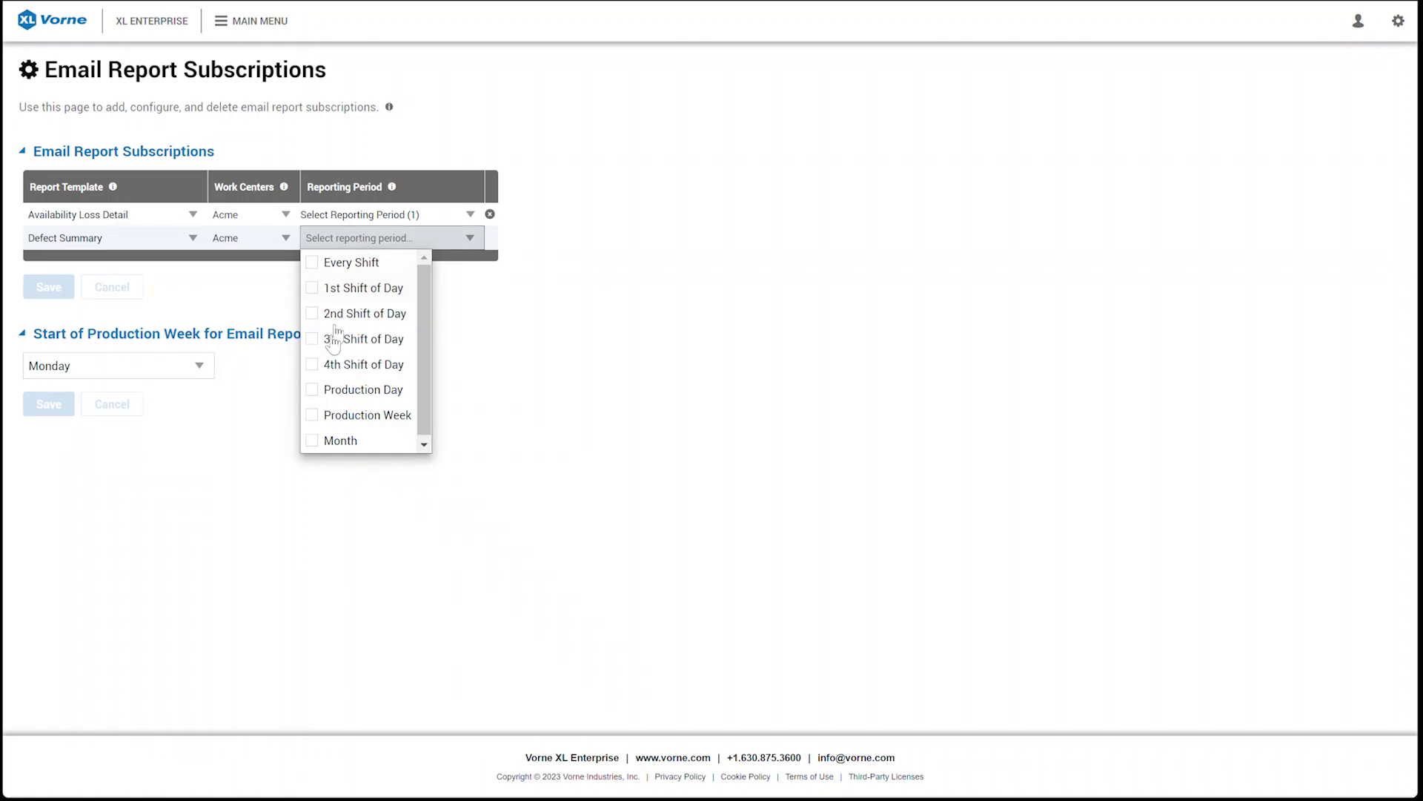
pyautogui.click(311, 390)
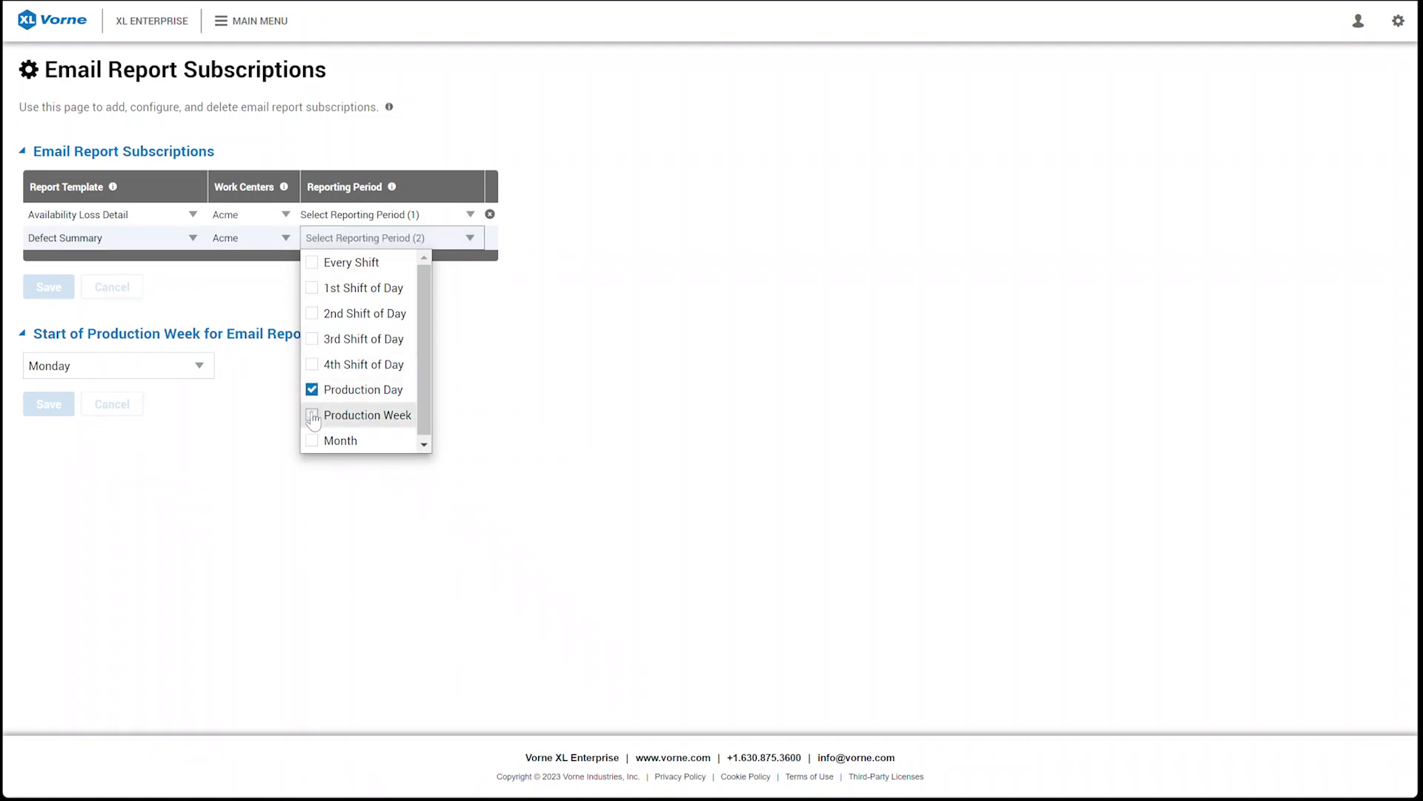
pyautogui.click(312, 416)
pyautogui.click(287, 297)
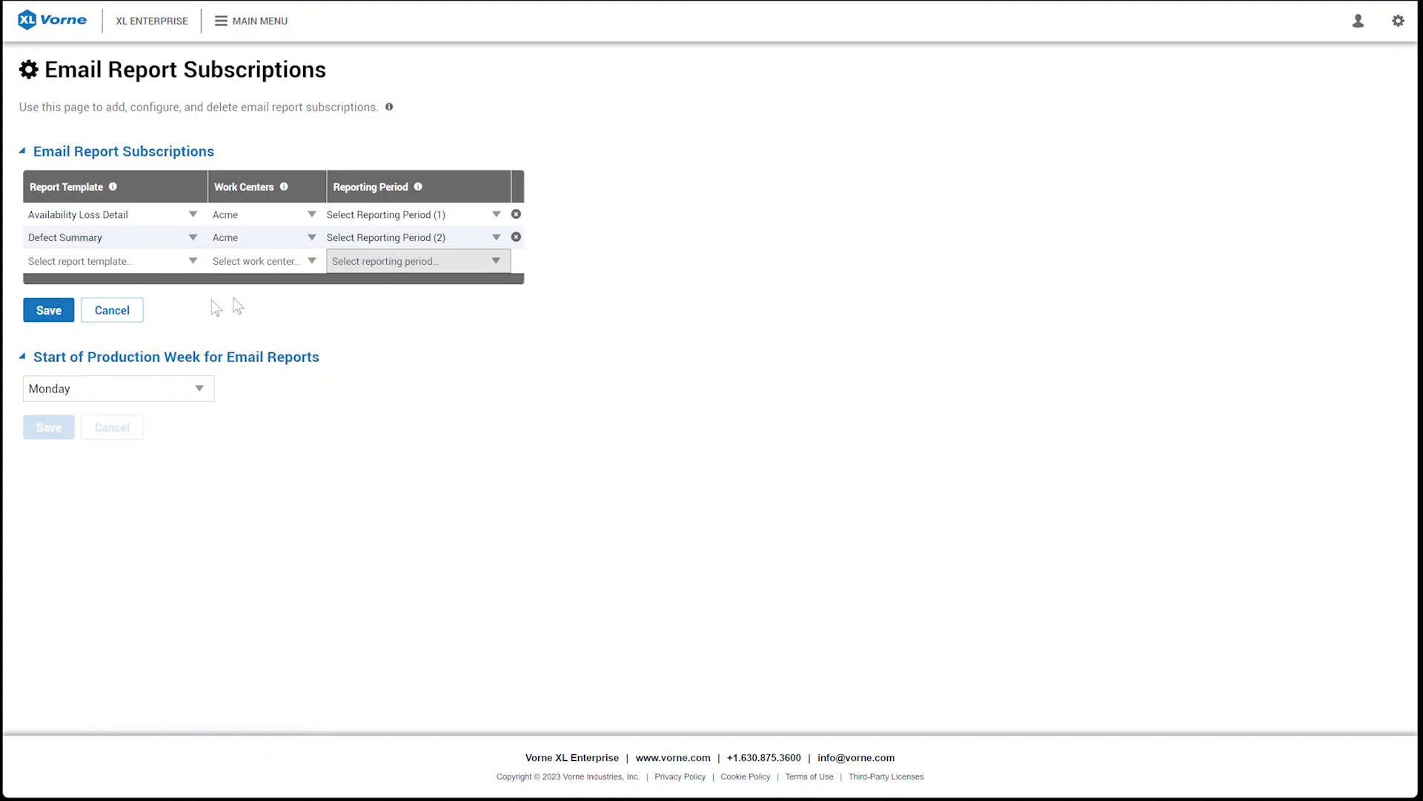
pyautogui.click(64, 313)
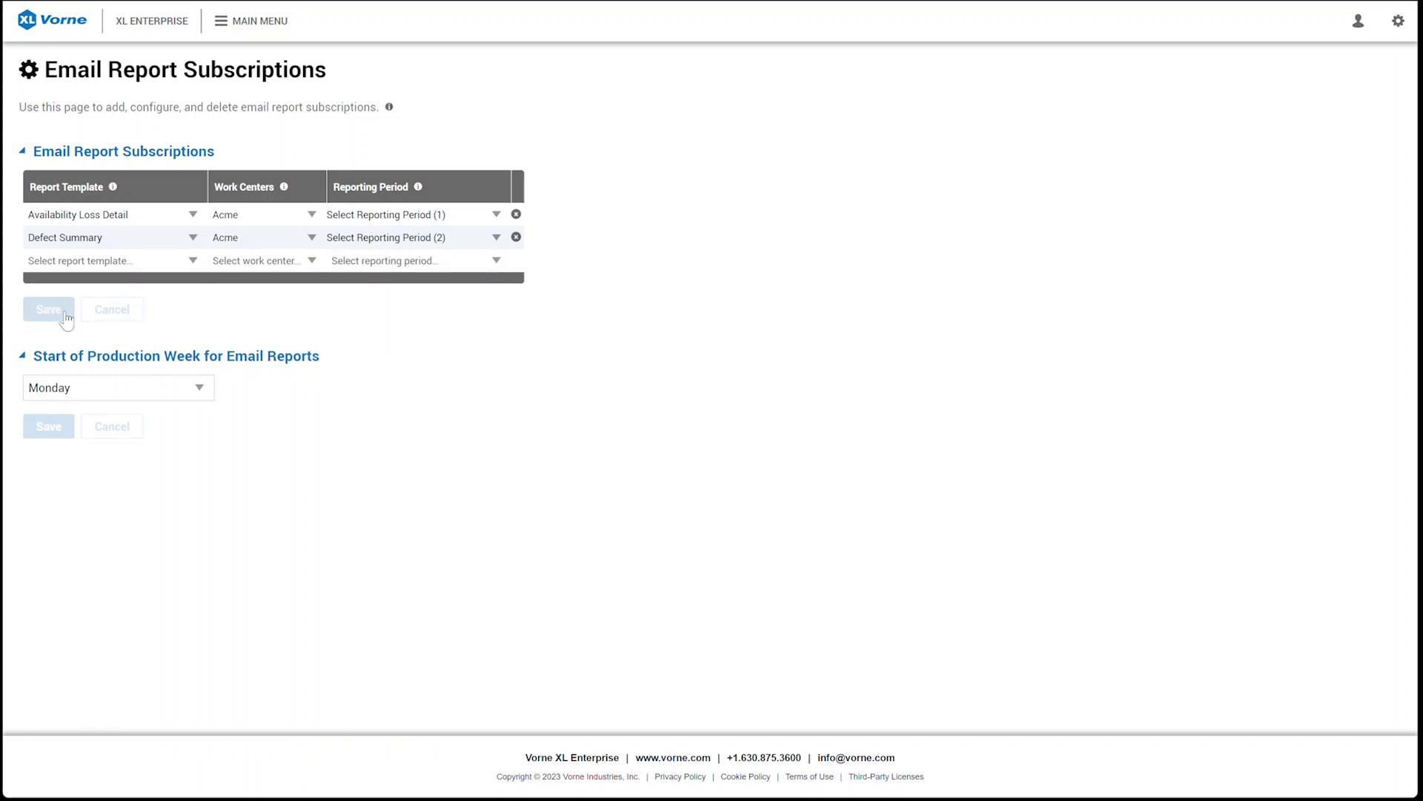